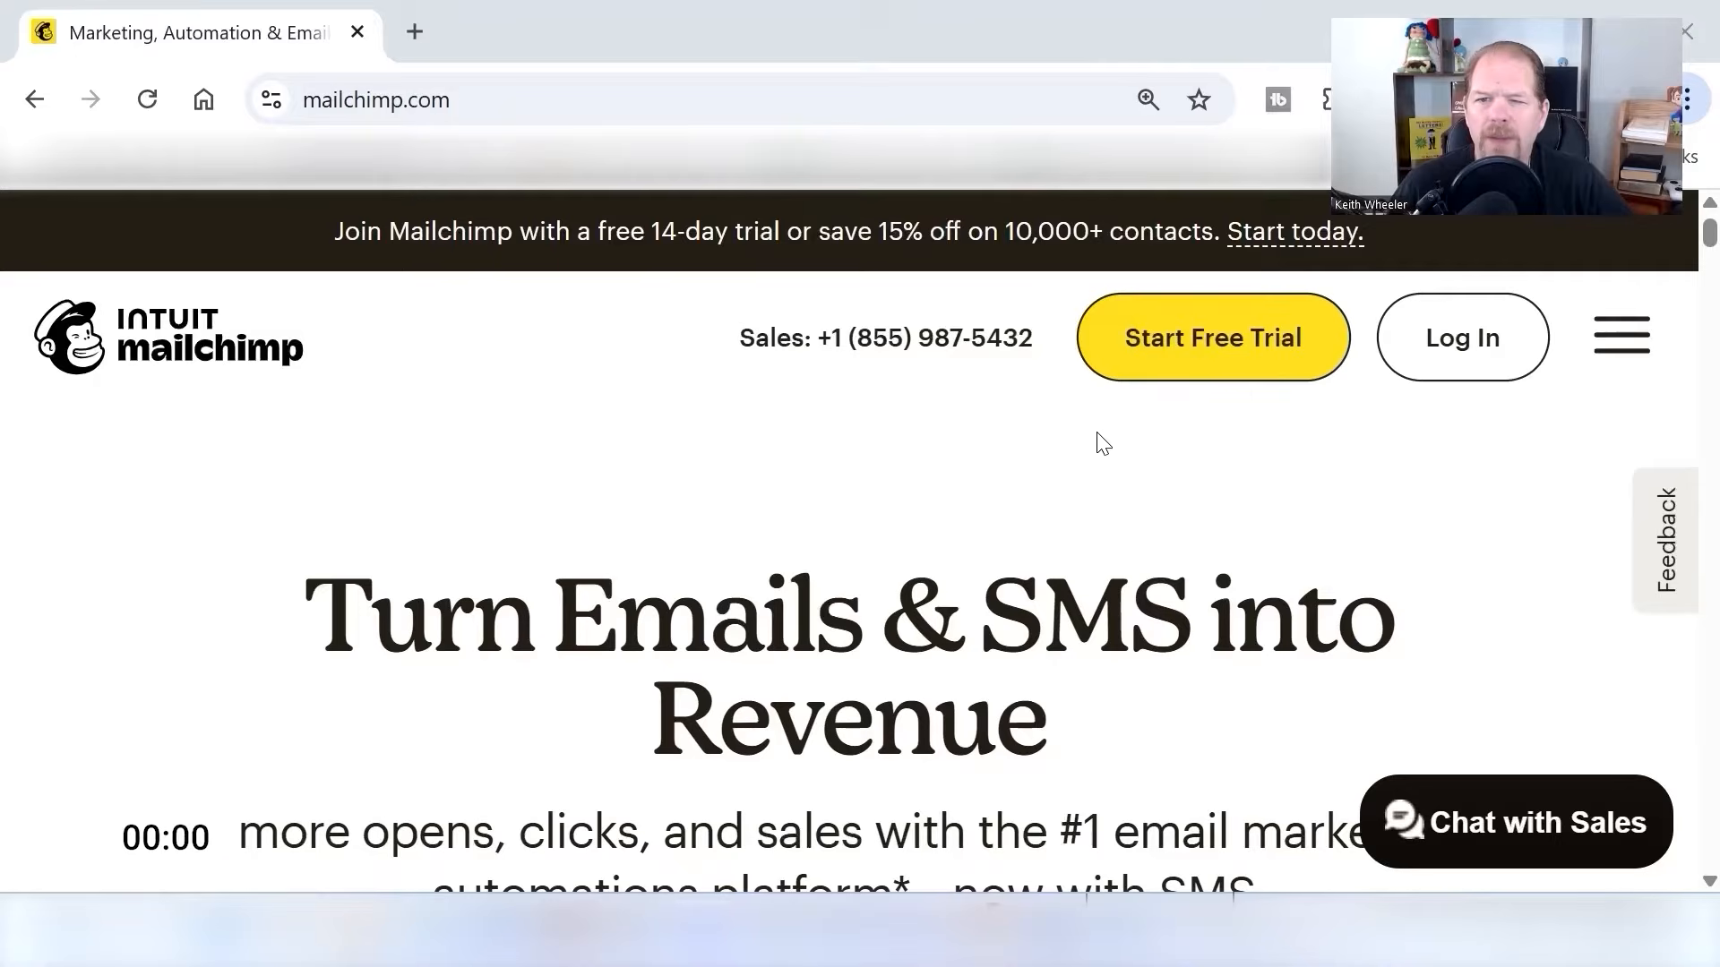
- Open the Mailchimp marketing pricing plans and choose to sign up for the Free plan
click(1215, 349)
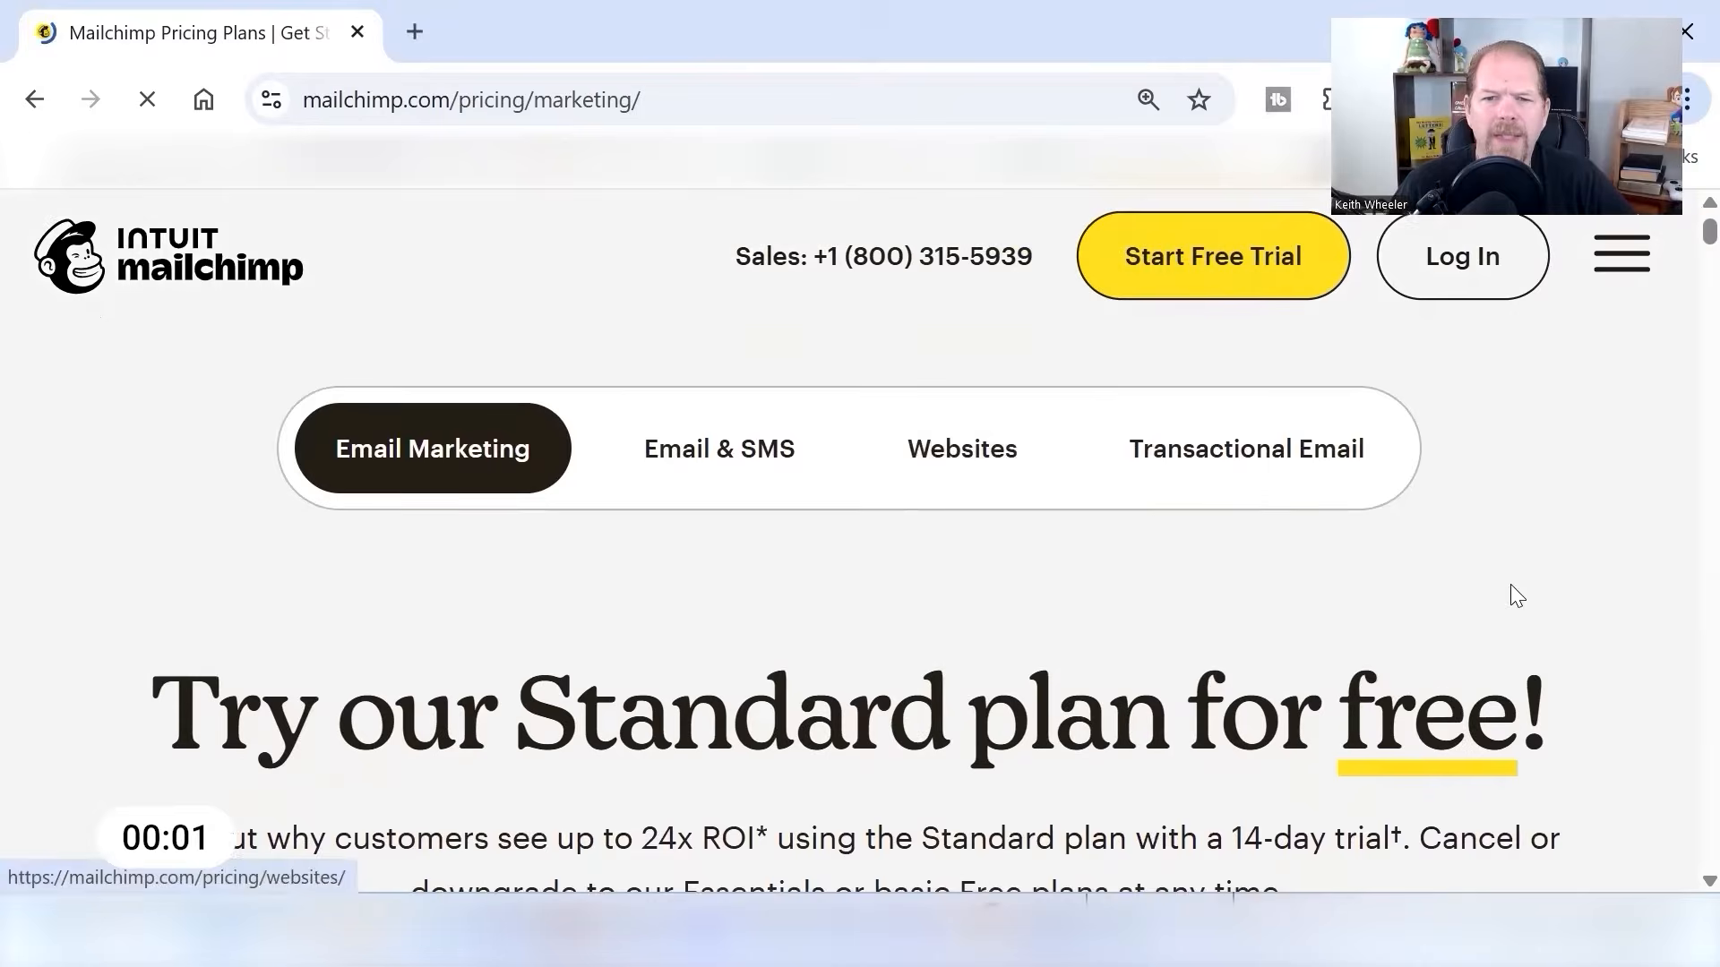
scroll(1439, 576, down, 10)
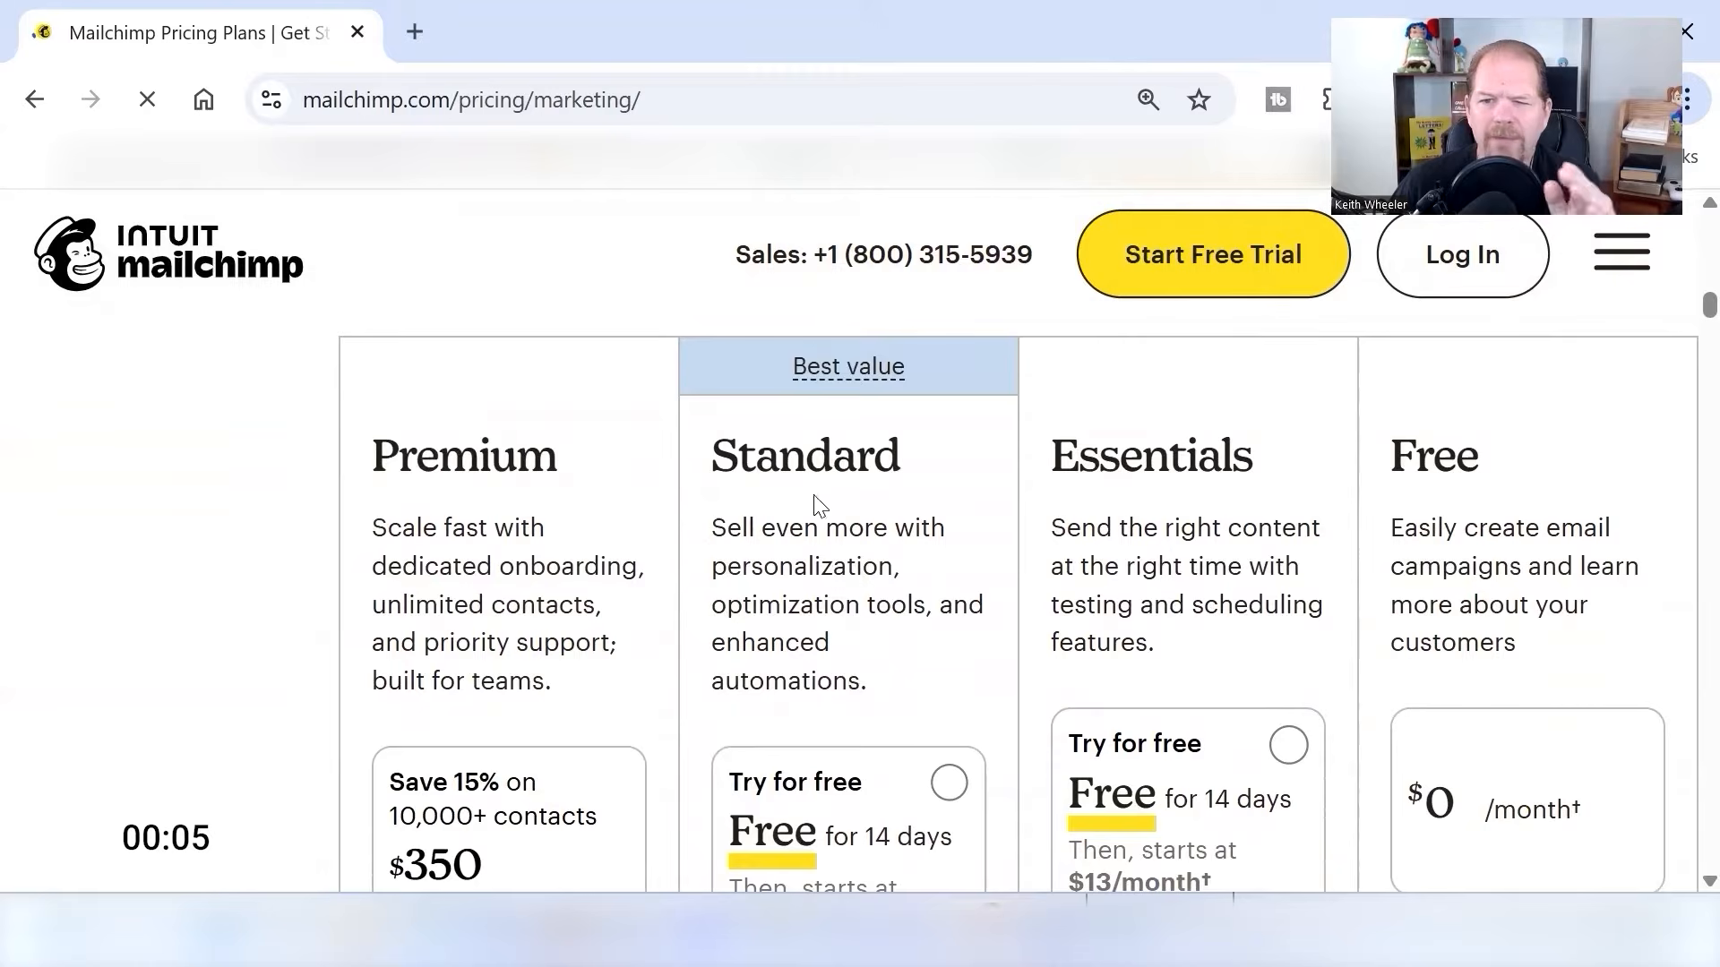
scroll(1556, 587, down, 2)
scroll(1556, 598, down, 2)
scroll(1589, 583, up, 5)
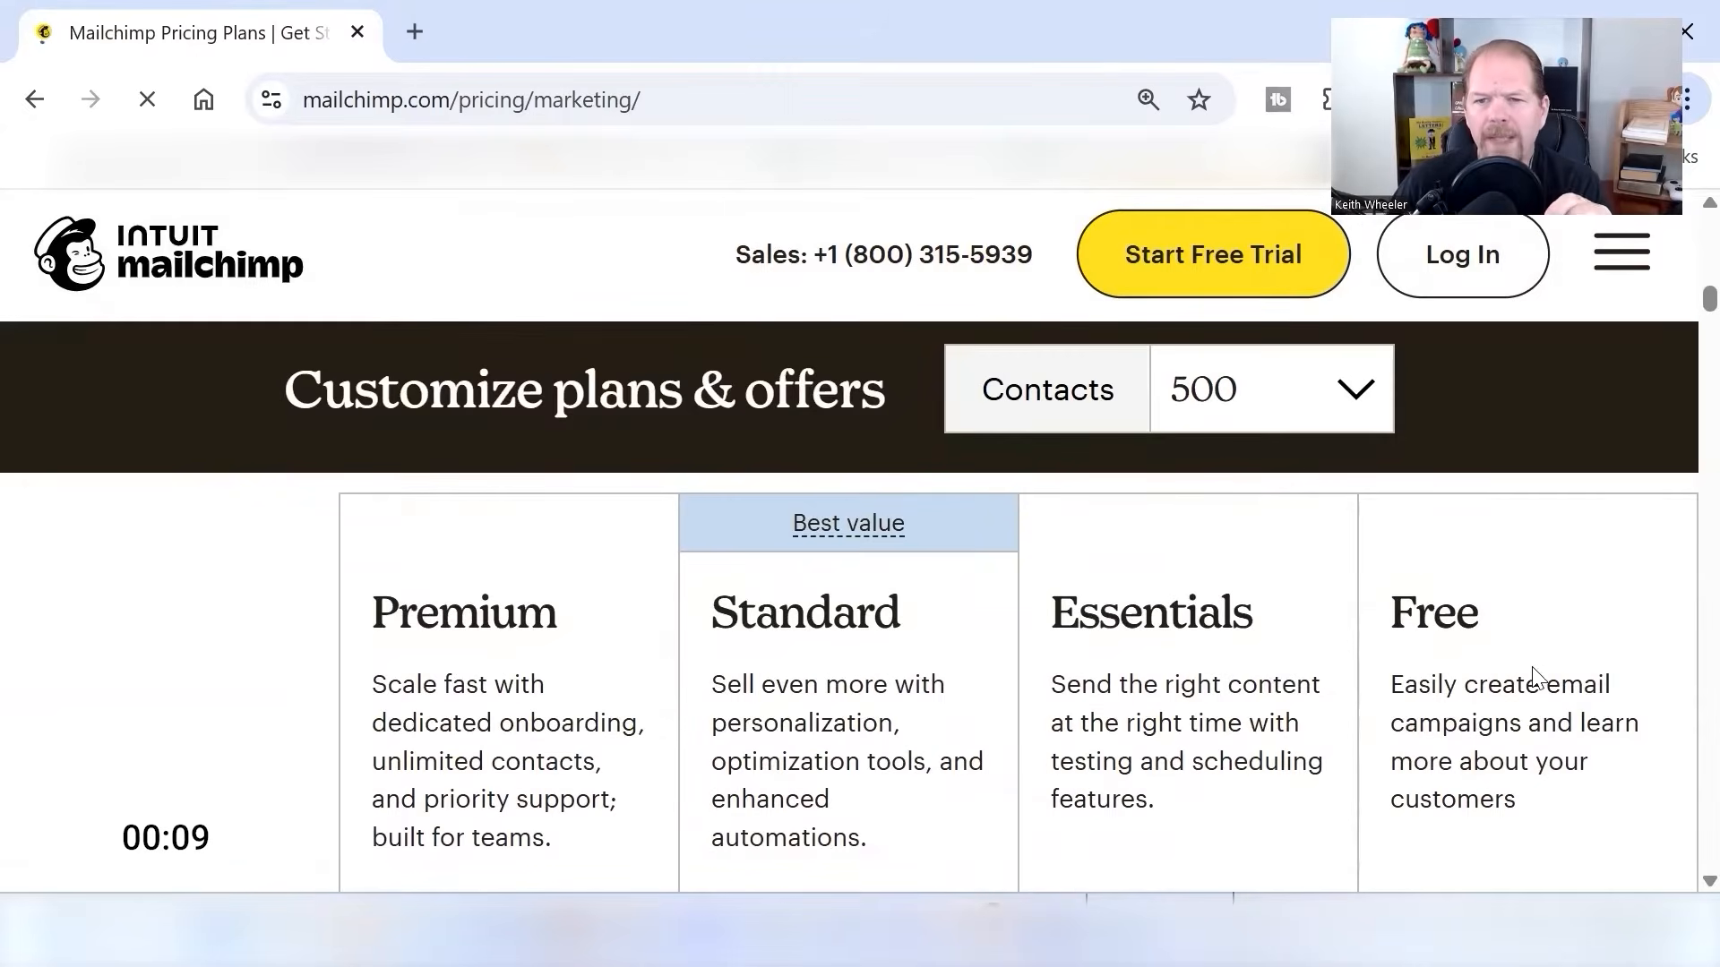
scroll(1534, 678, down, 6)
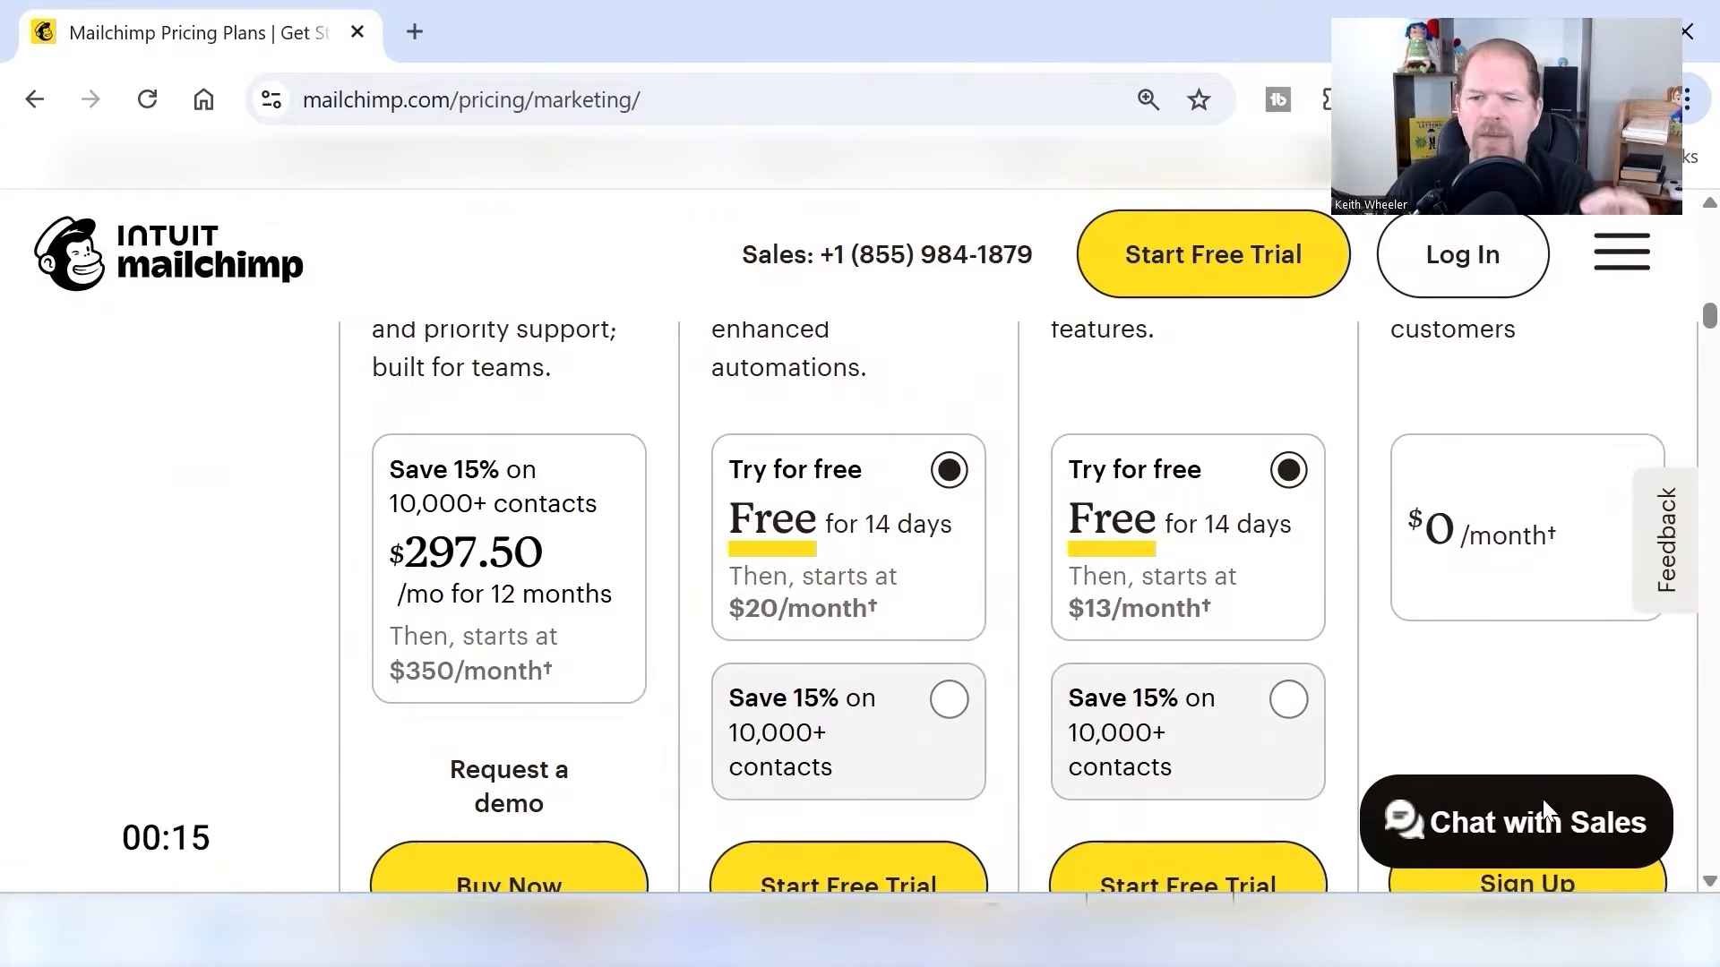
scroll(1541, 806, down, 3)
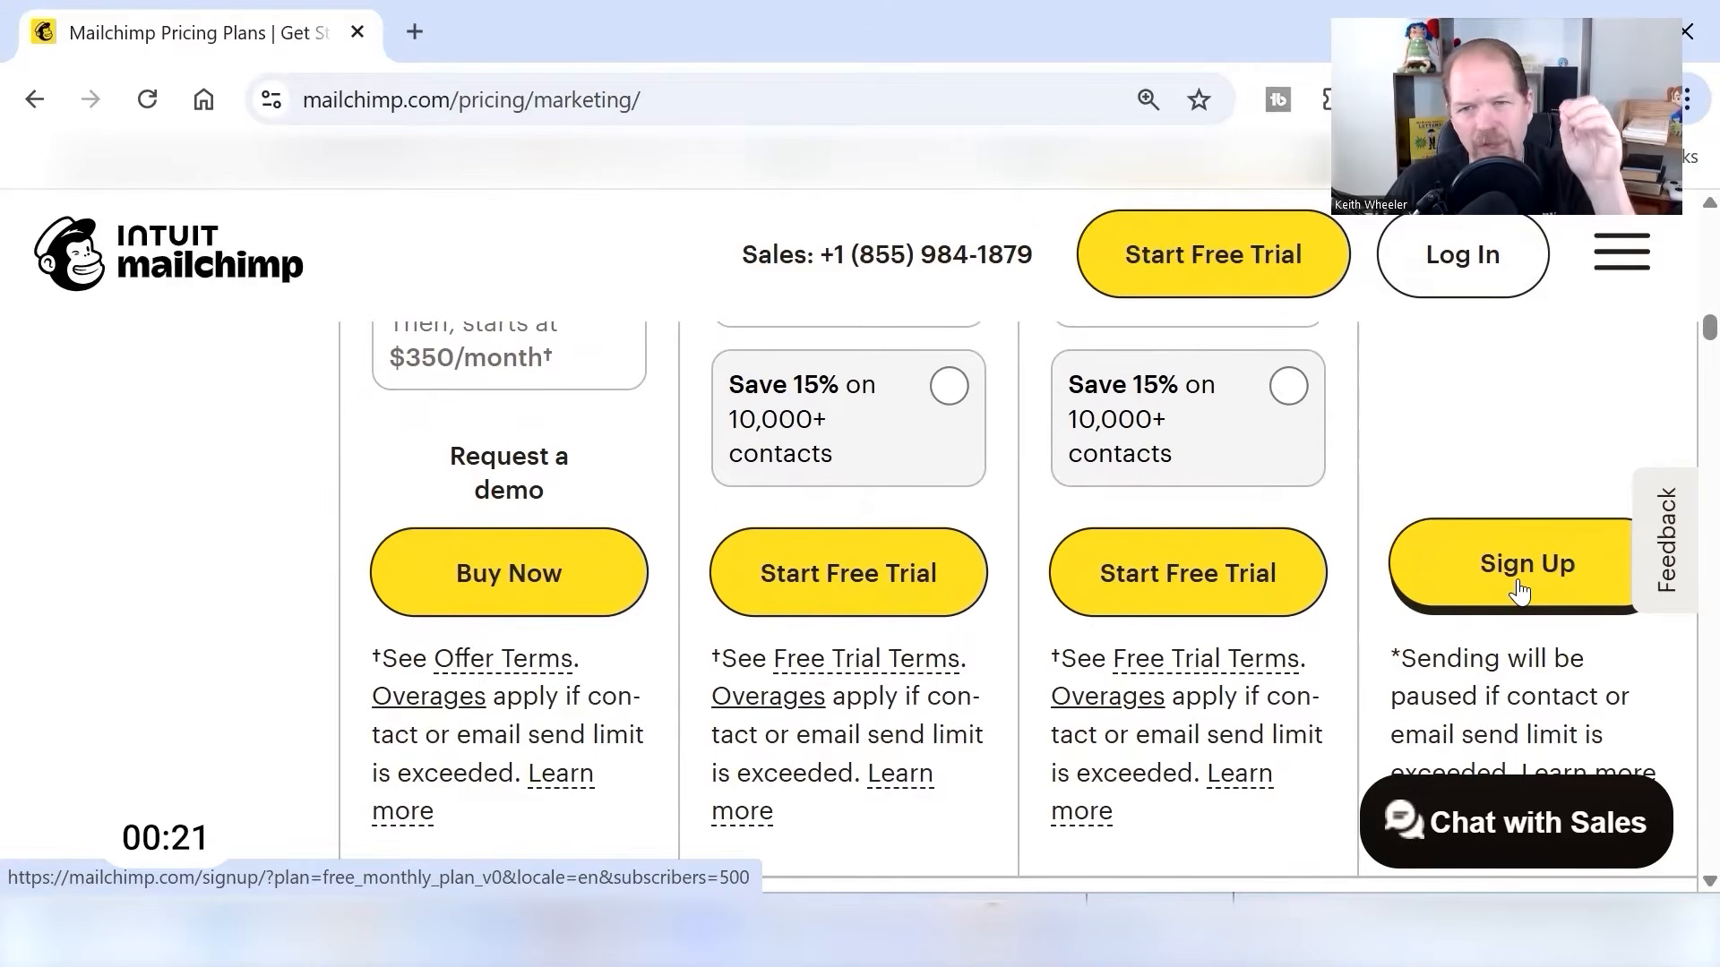
click(1520, 591)
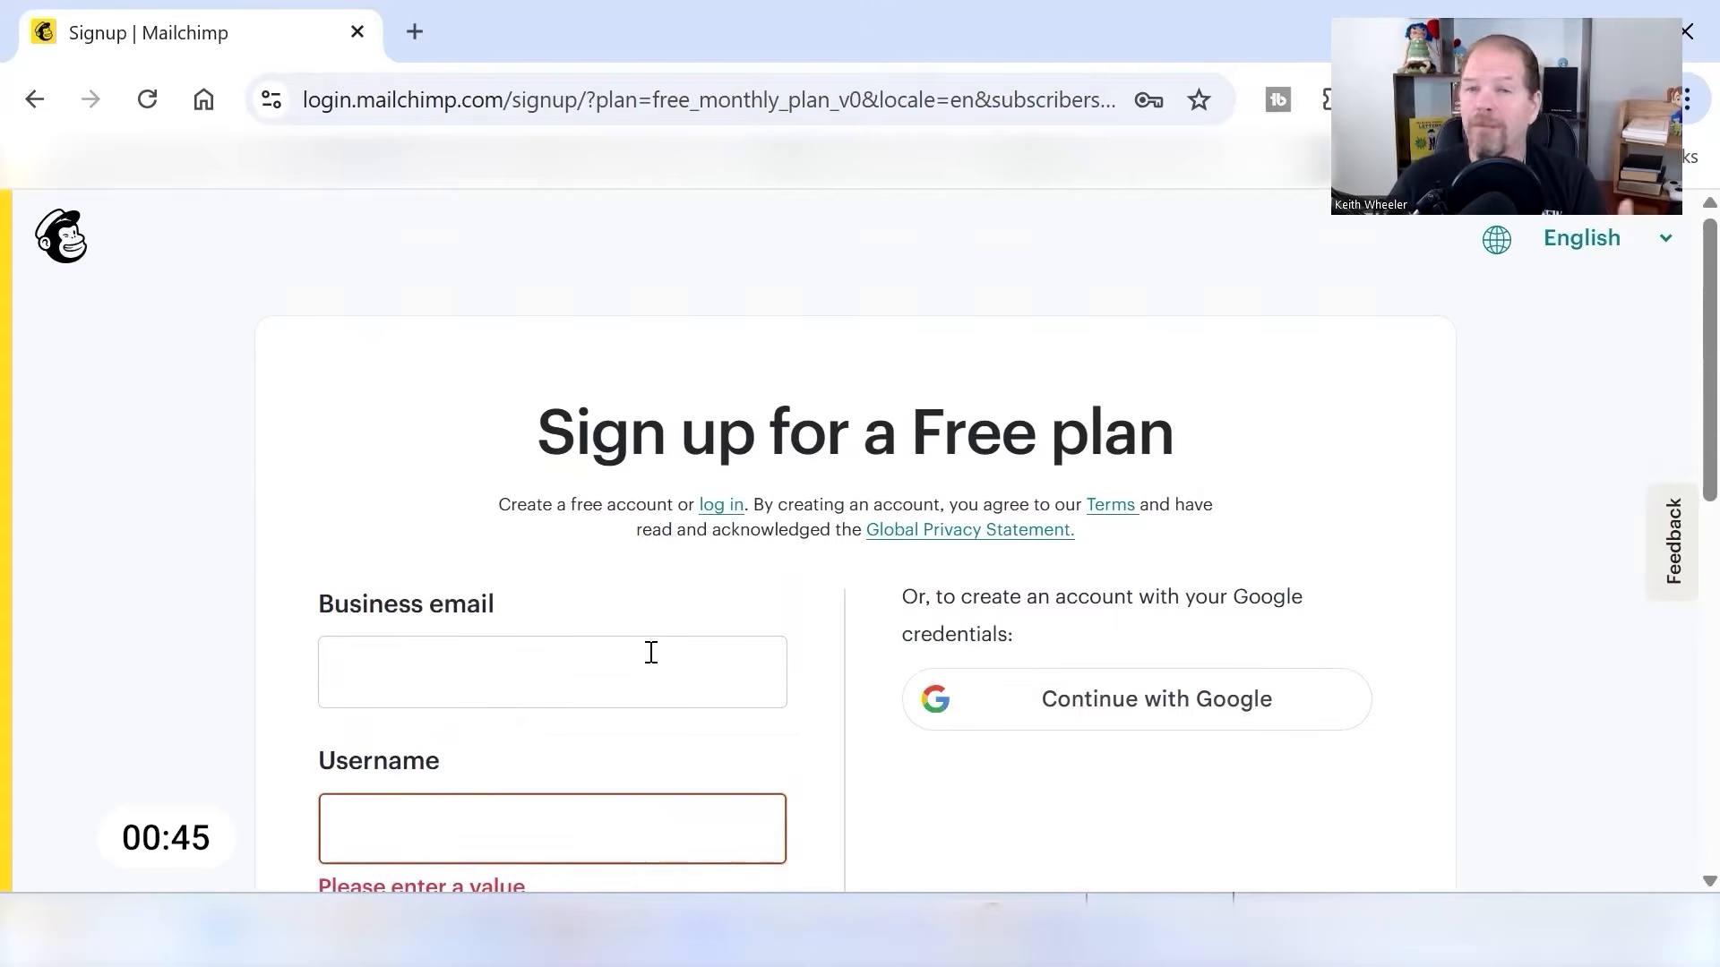
- Fill in the business email, username and account password on the Free plan form and submit the sign-up
click(535, 675)
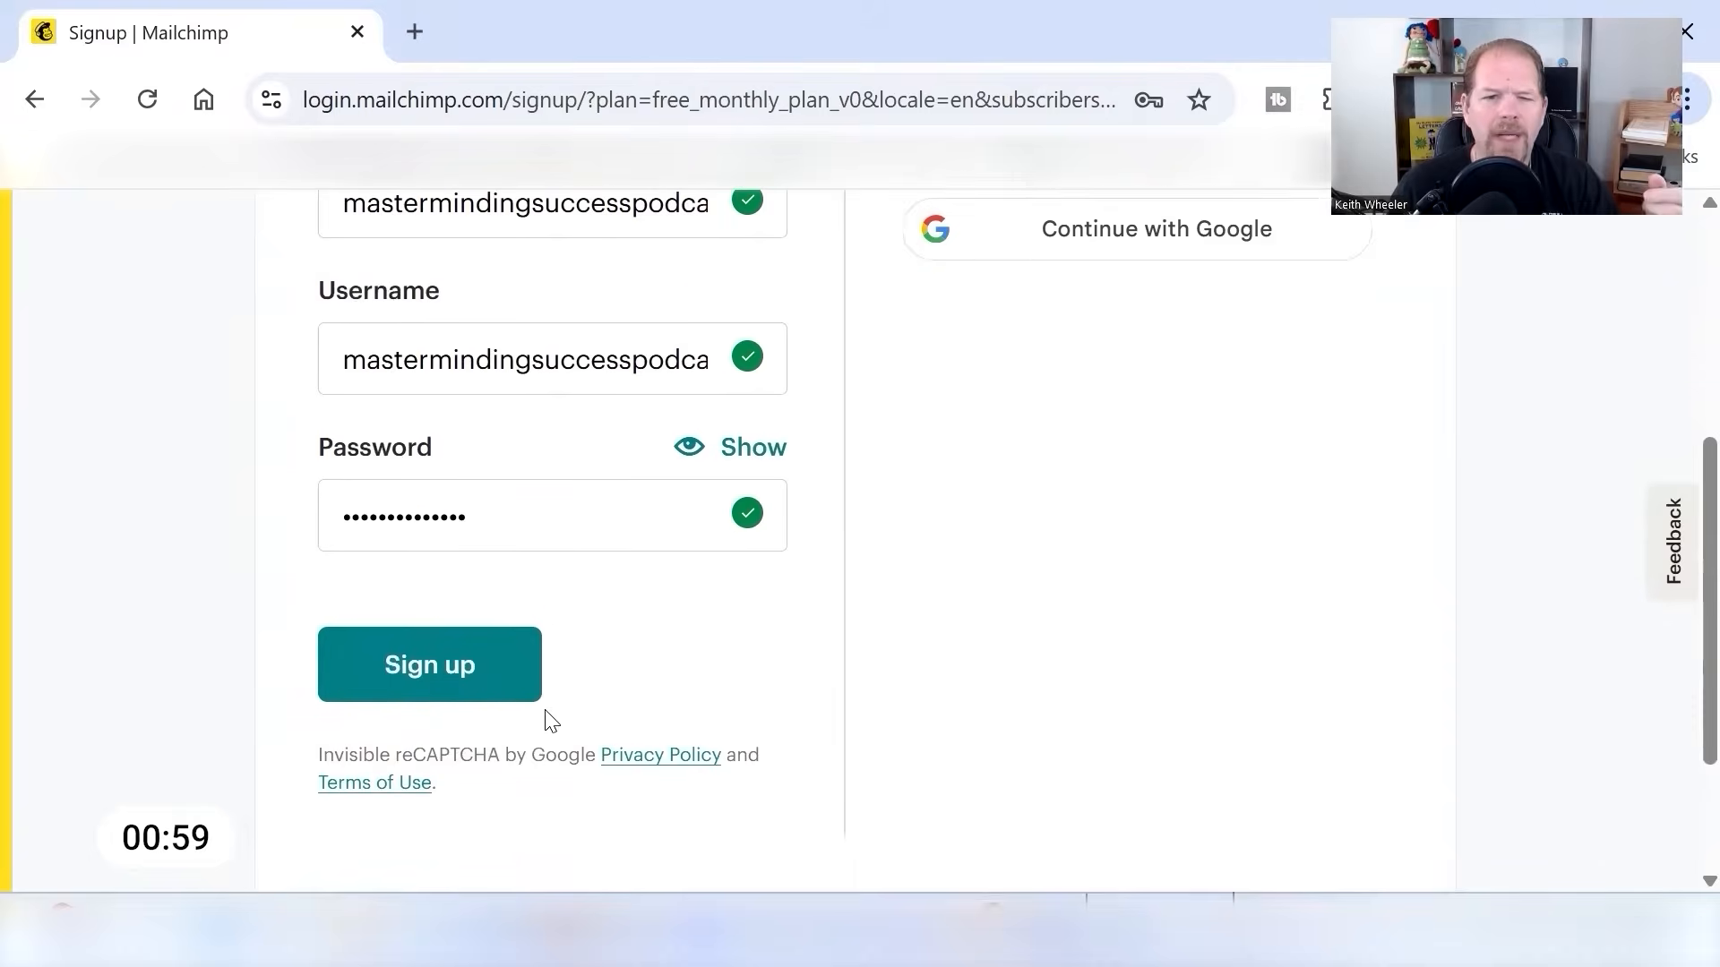
scroll(407, 553, down, 2)
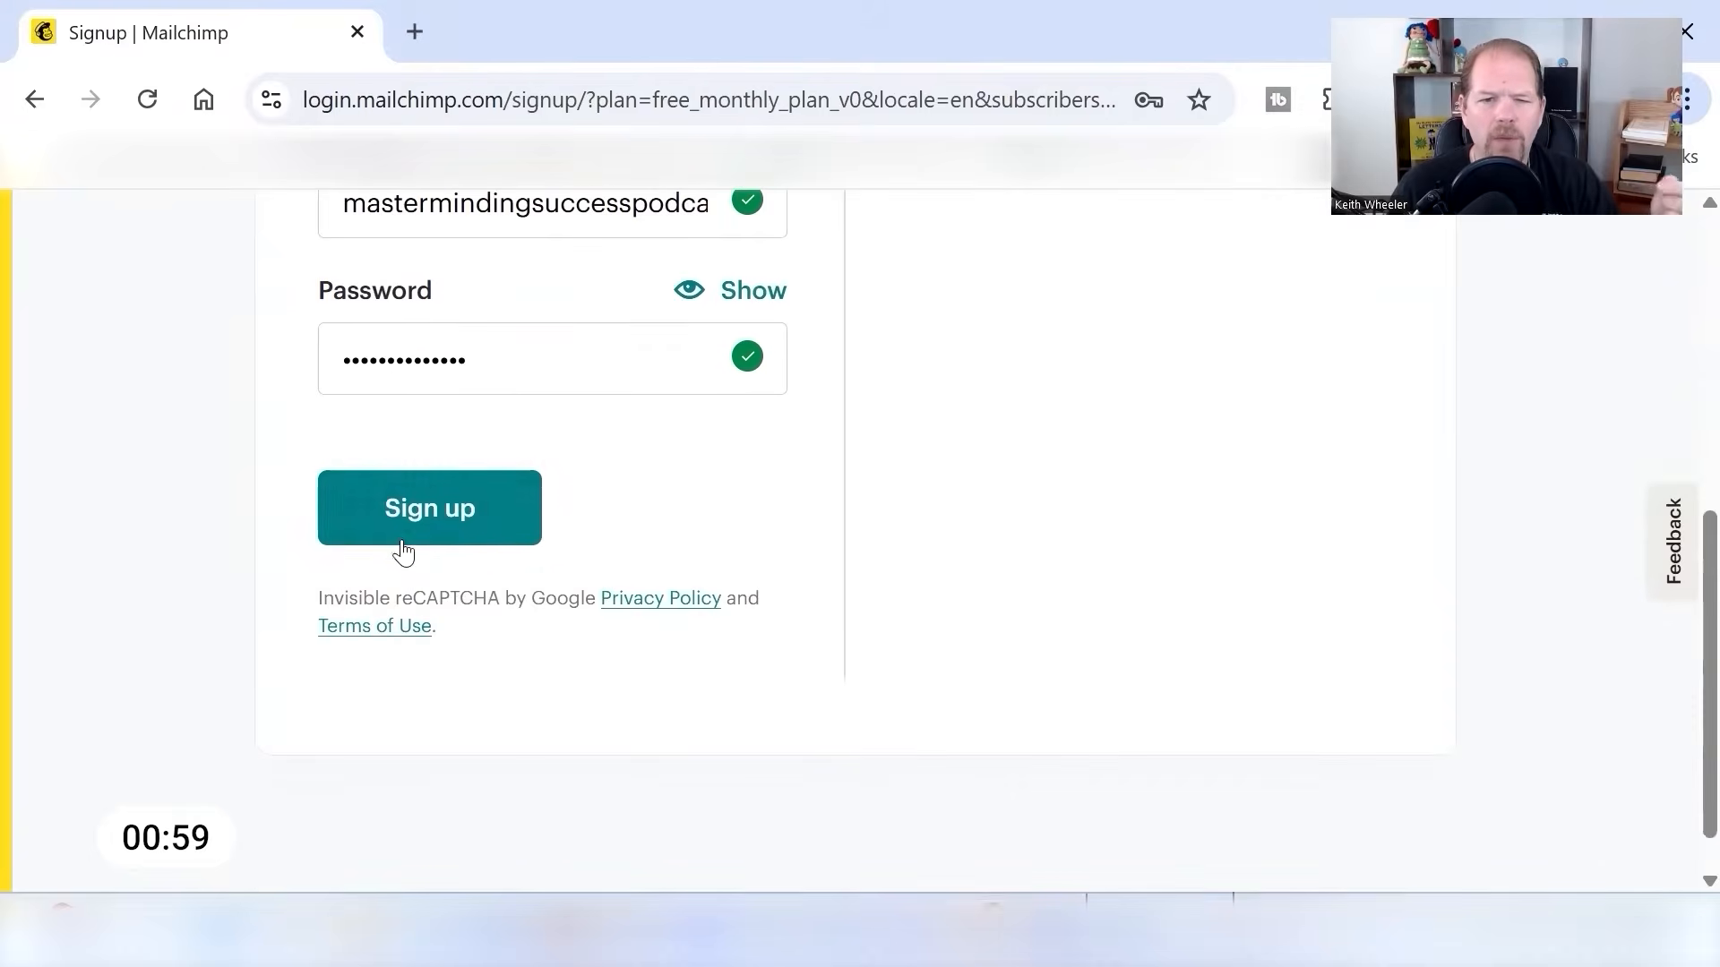
click(407, 537)
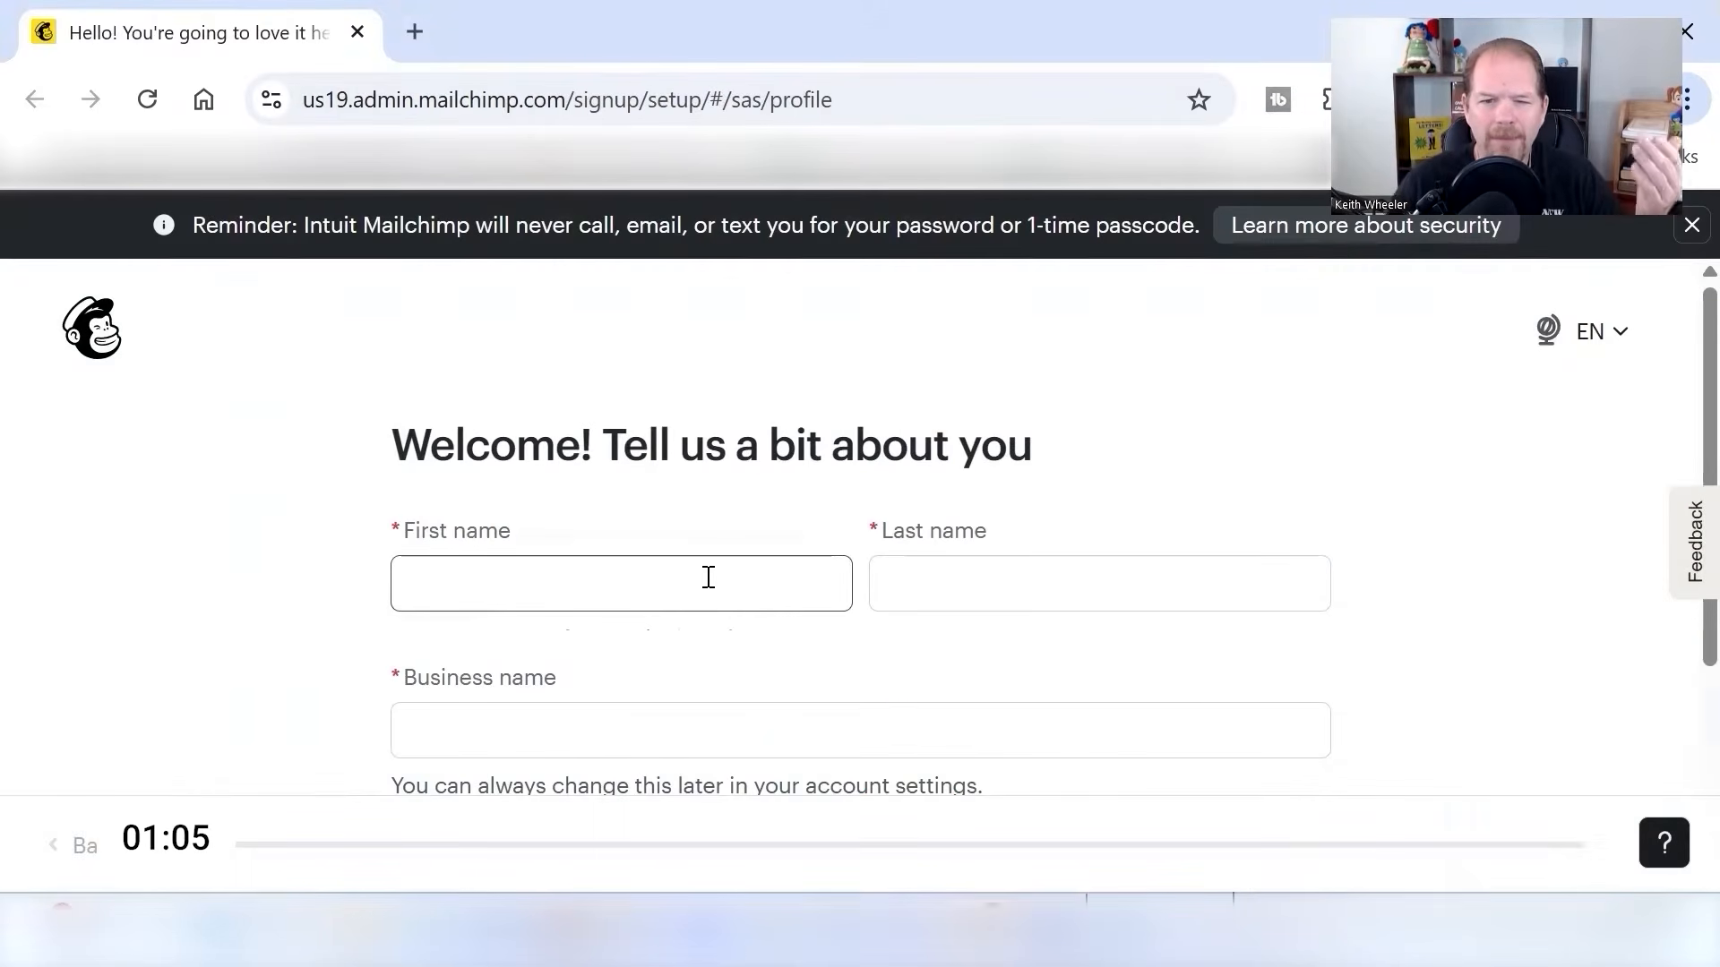
- Complete the profile with the owner's name and business name, skipping the business category question, and continue with the Free plan
click(707, 575)
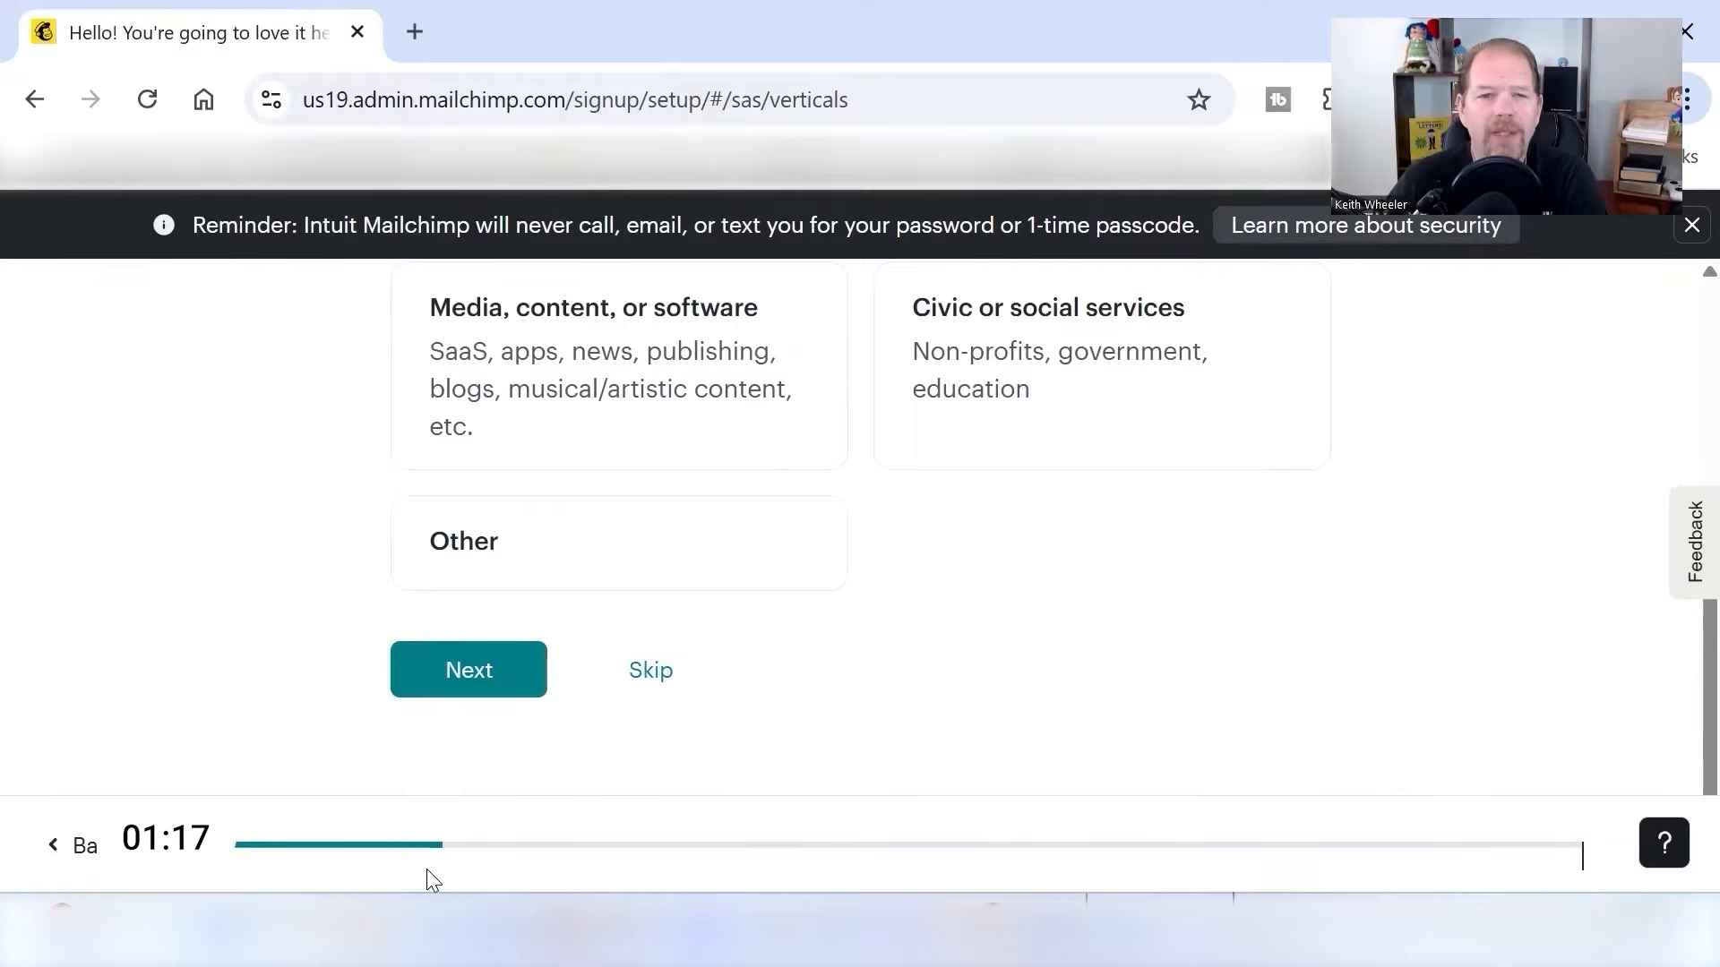
click(651, 672)
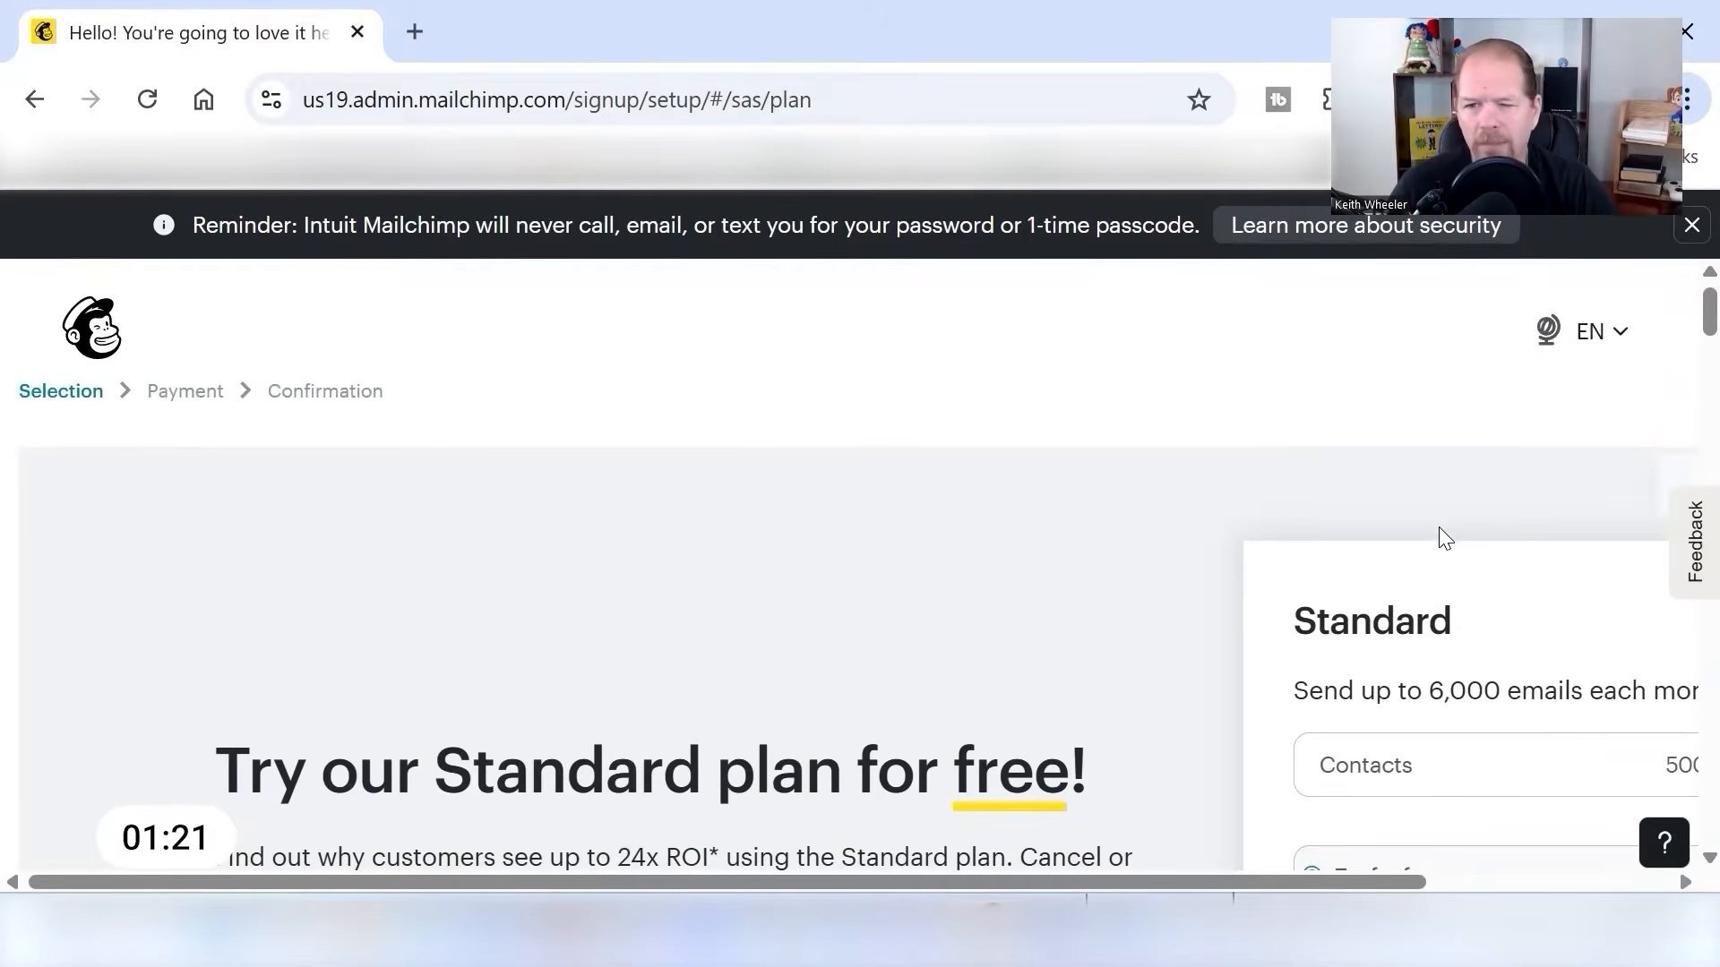
scroll(1439, 529, down, 10)
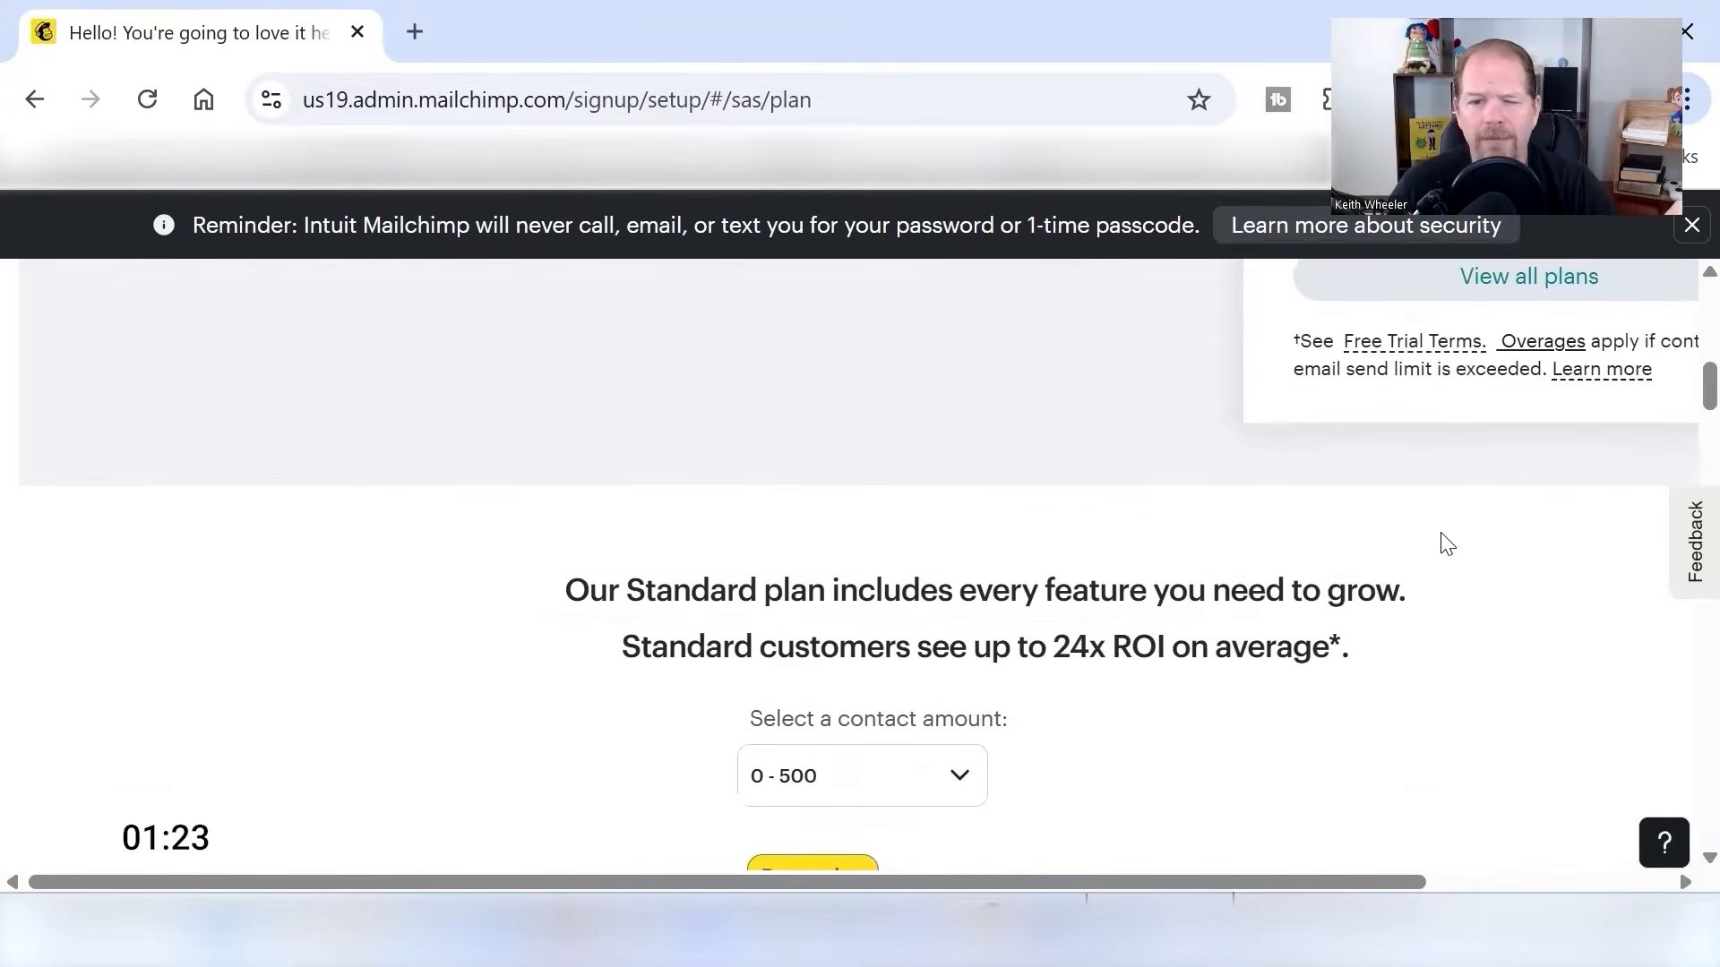
scroll(1443, 541, down, 6)
key(ctrl+minus)
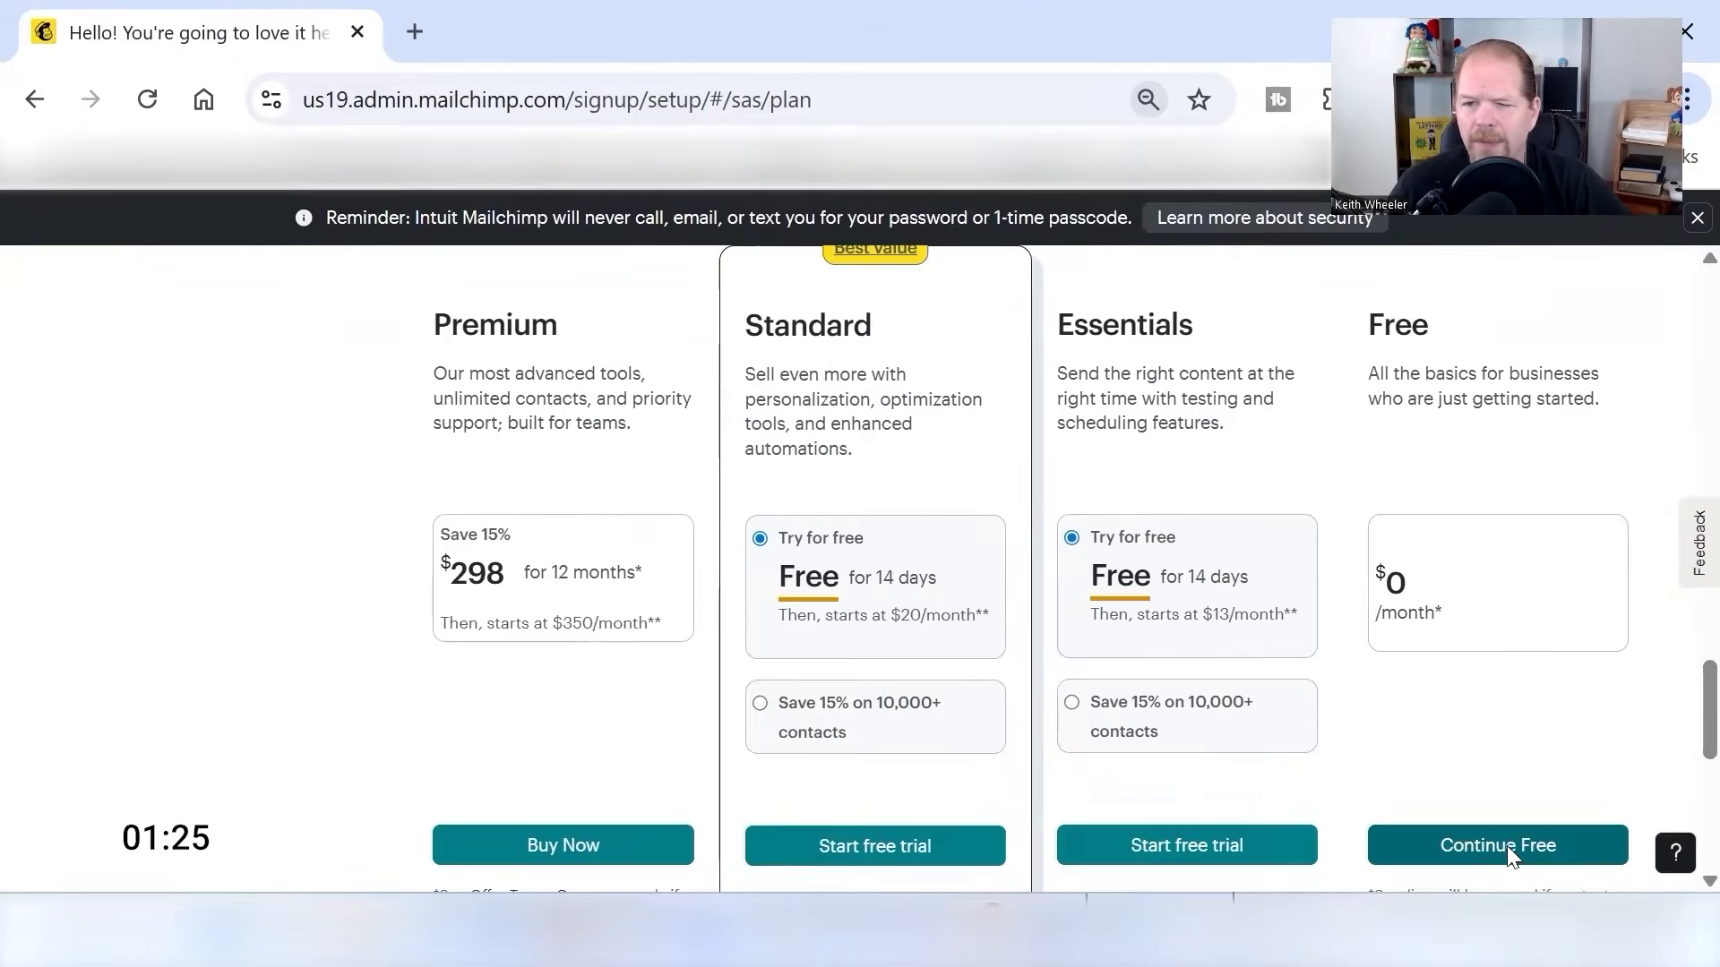
click(1506, 846)
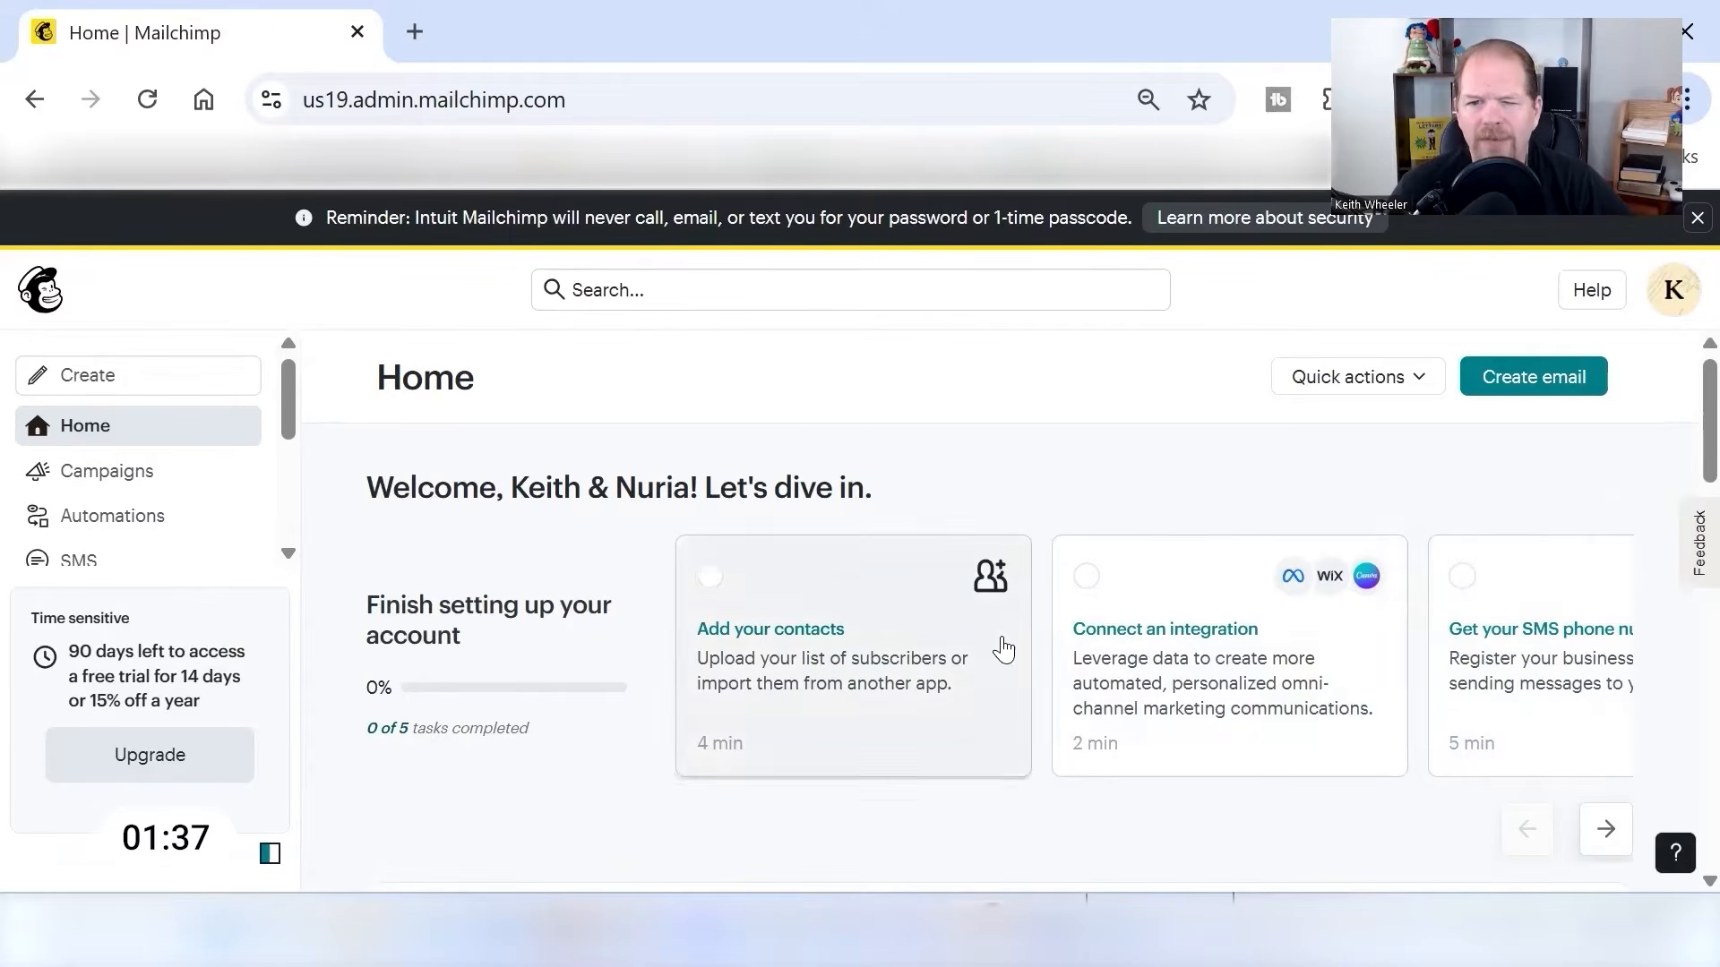
- Start creating a new landing page from the account home
click(1610, 844)
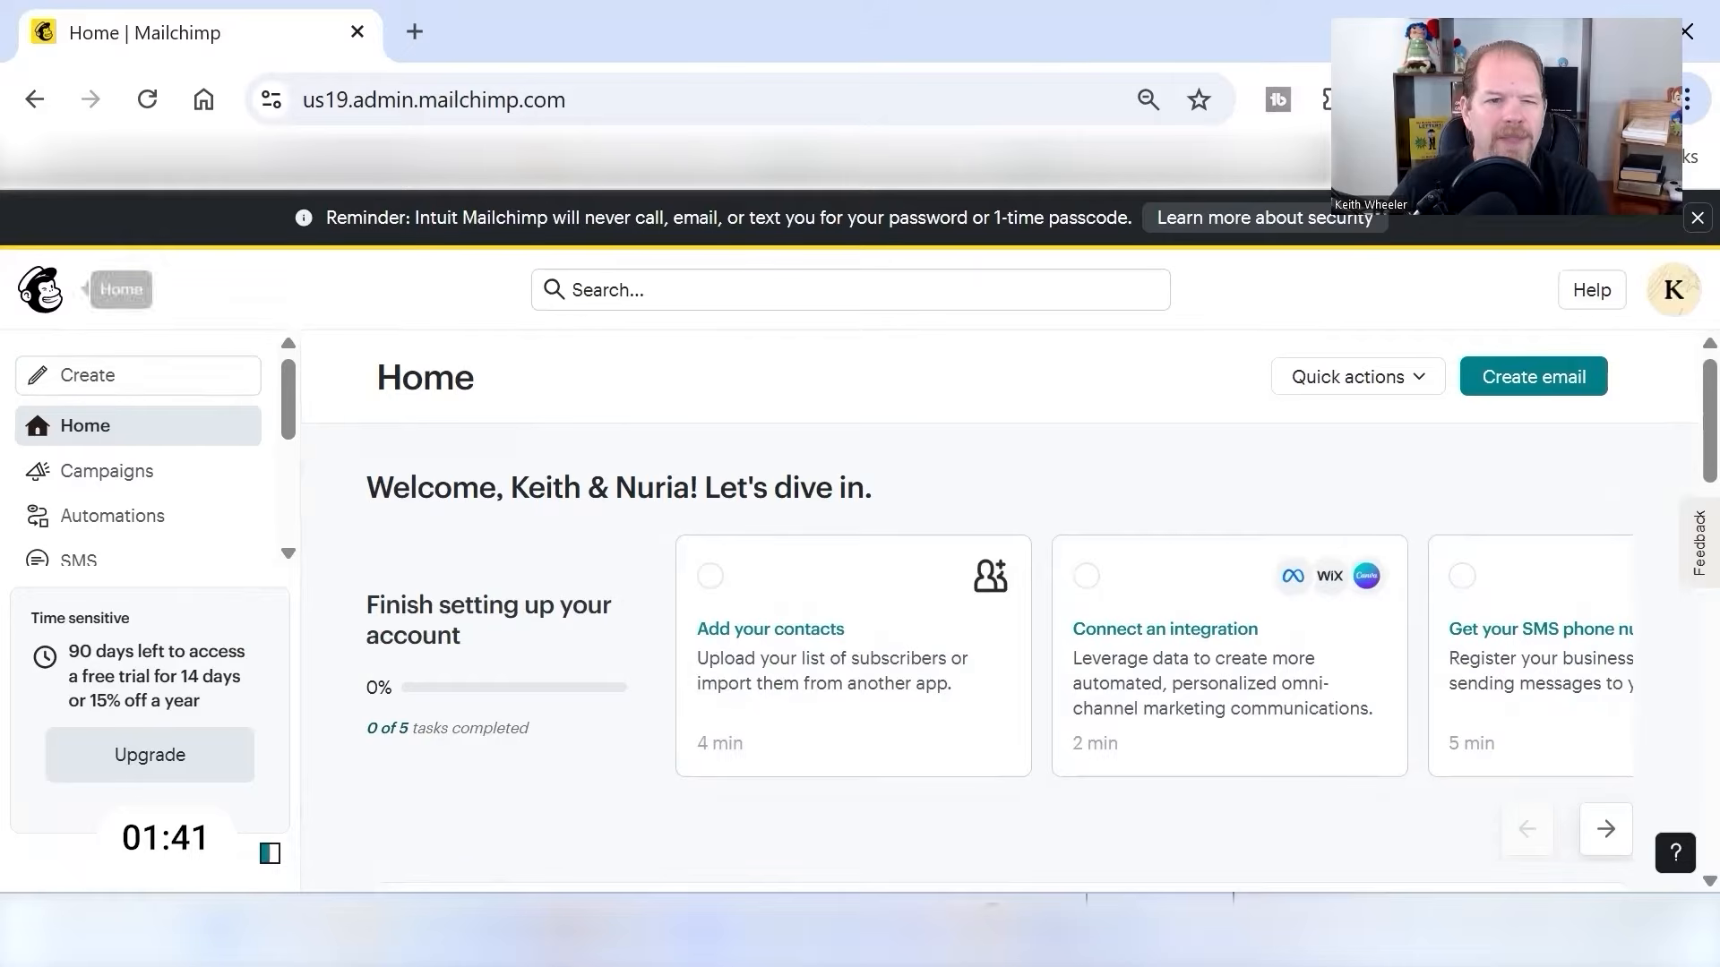
click(98, 378)
scroll(732, 640, down, 4)
click(750, 763)
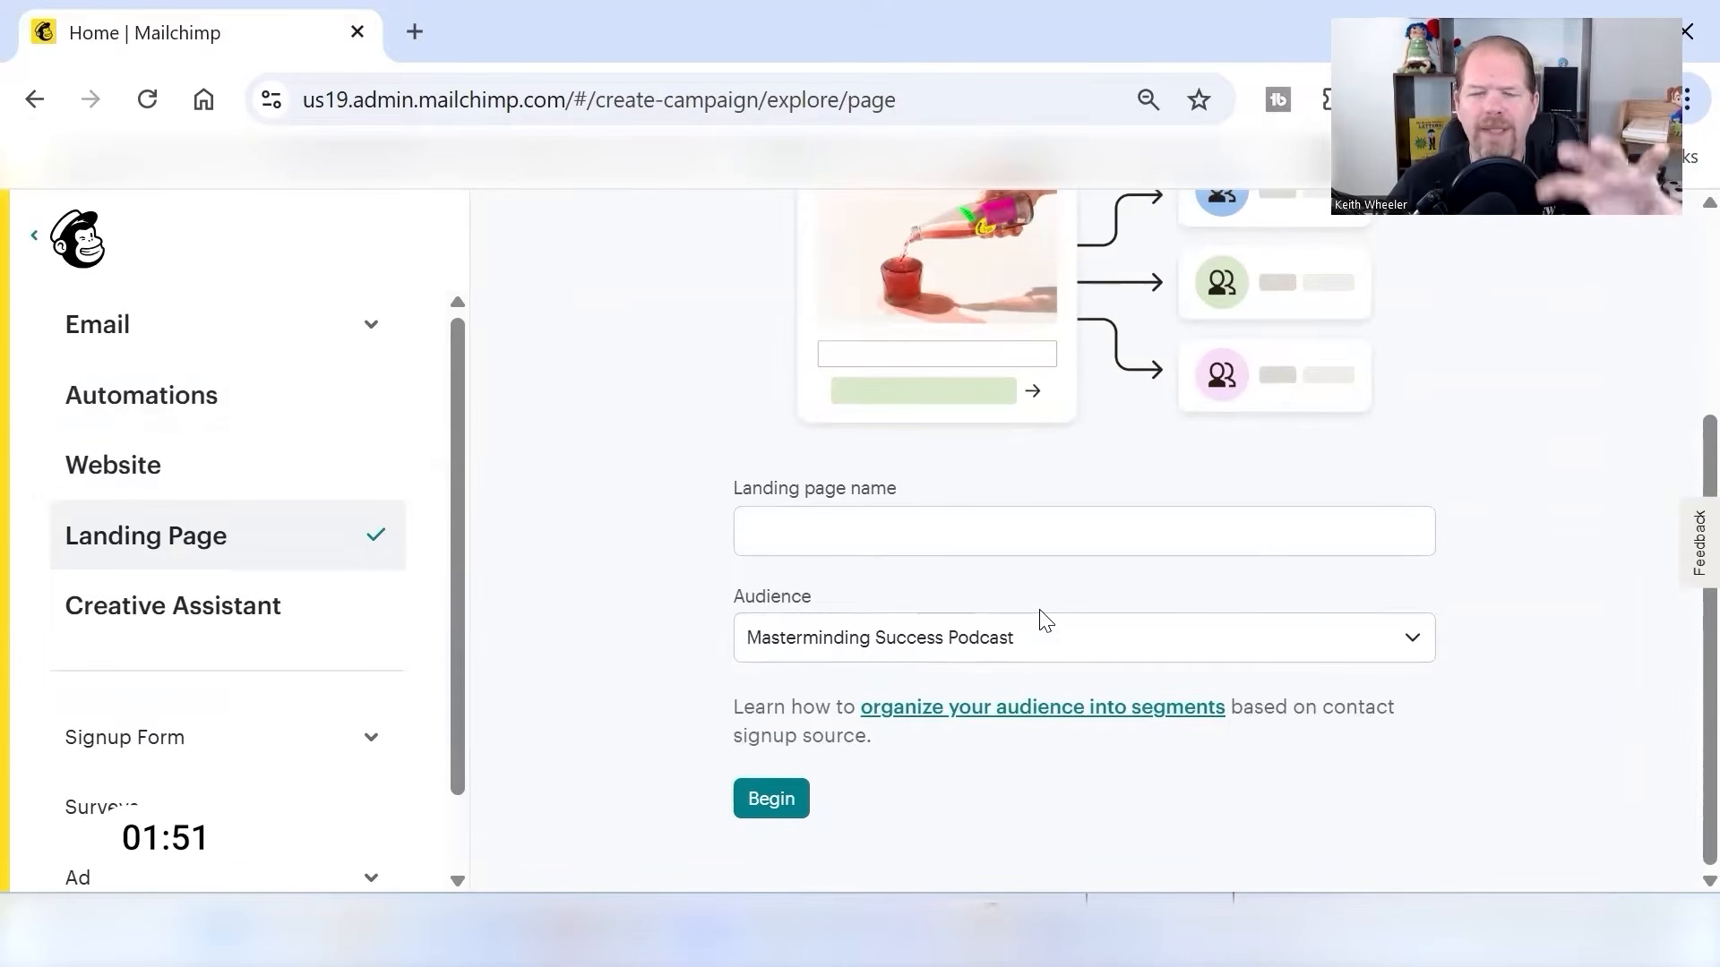
- Name the landing page "MMSP Sign-Up Page" for the Masterminding Success Podcast audience and select a template with a signup form
click(1062, 530)
text(MM)
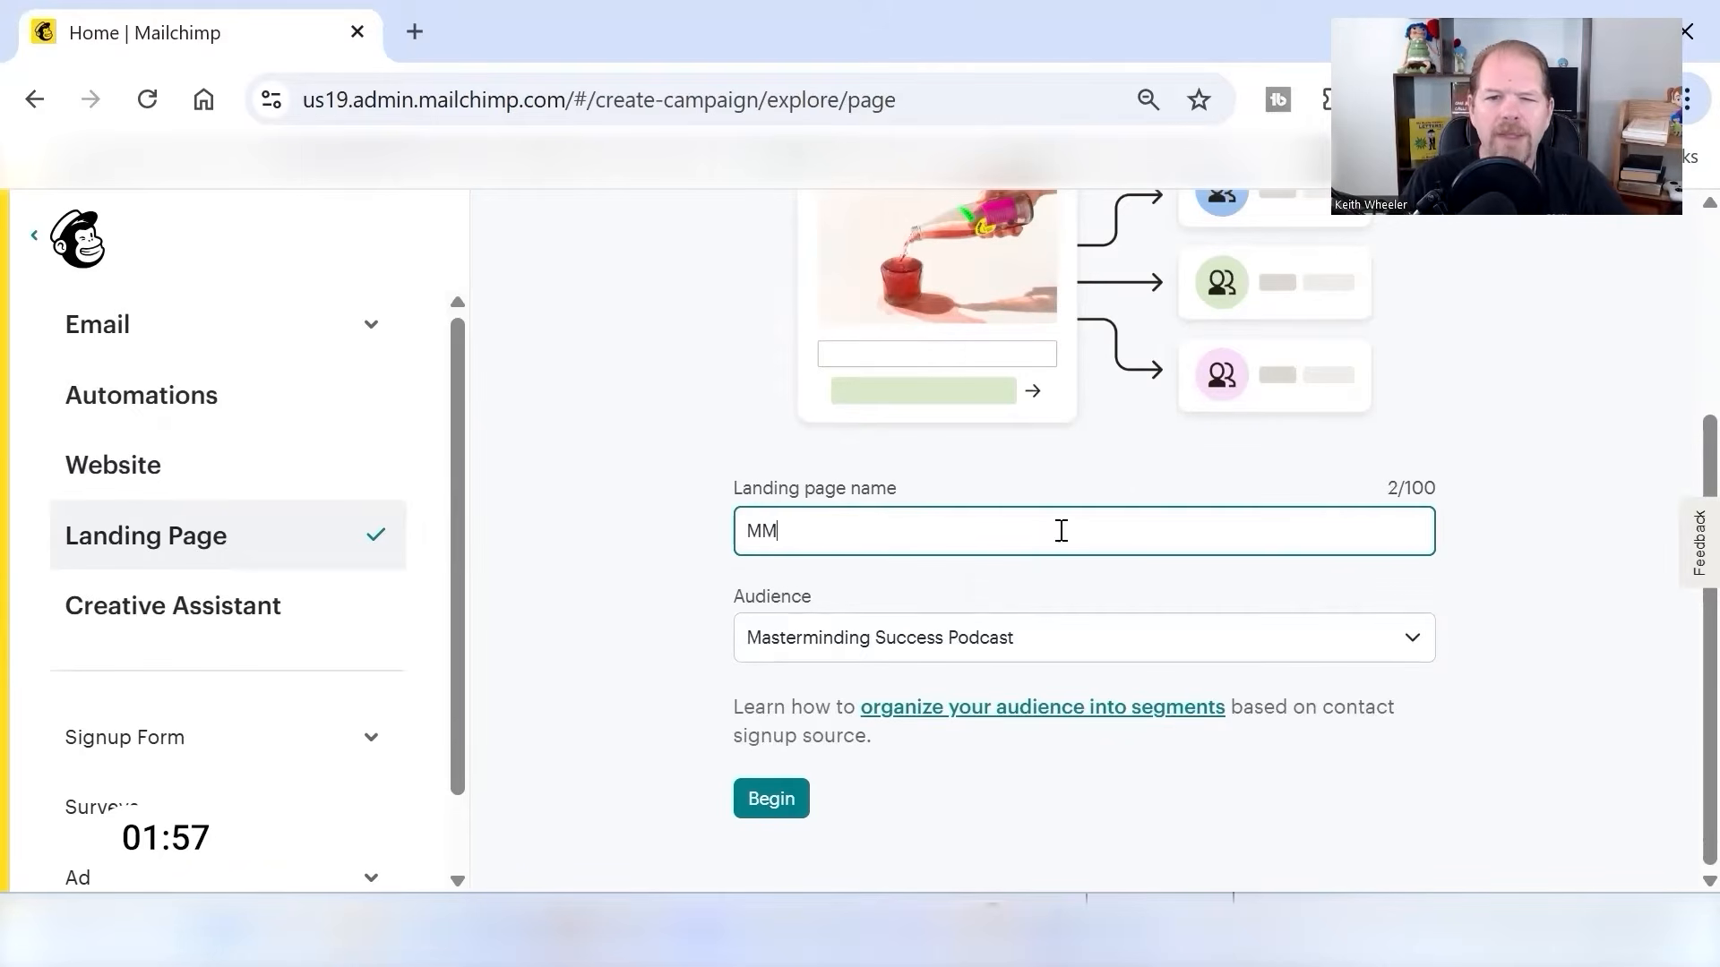
text(SP Sign-Up Page)
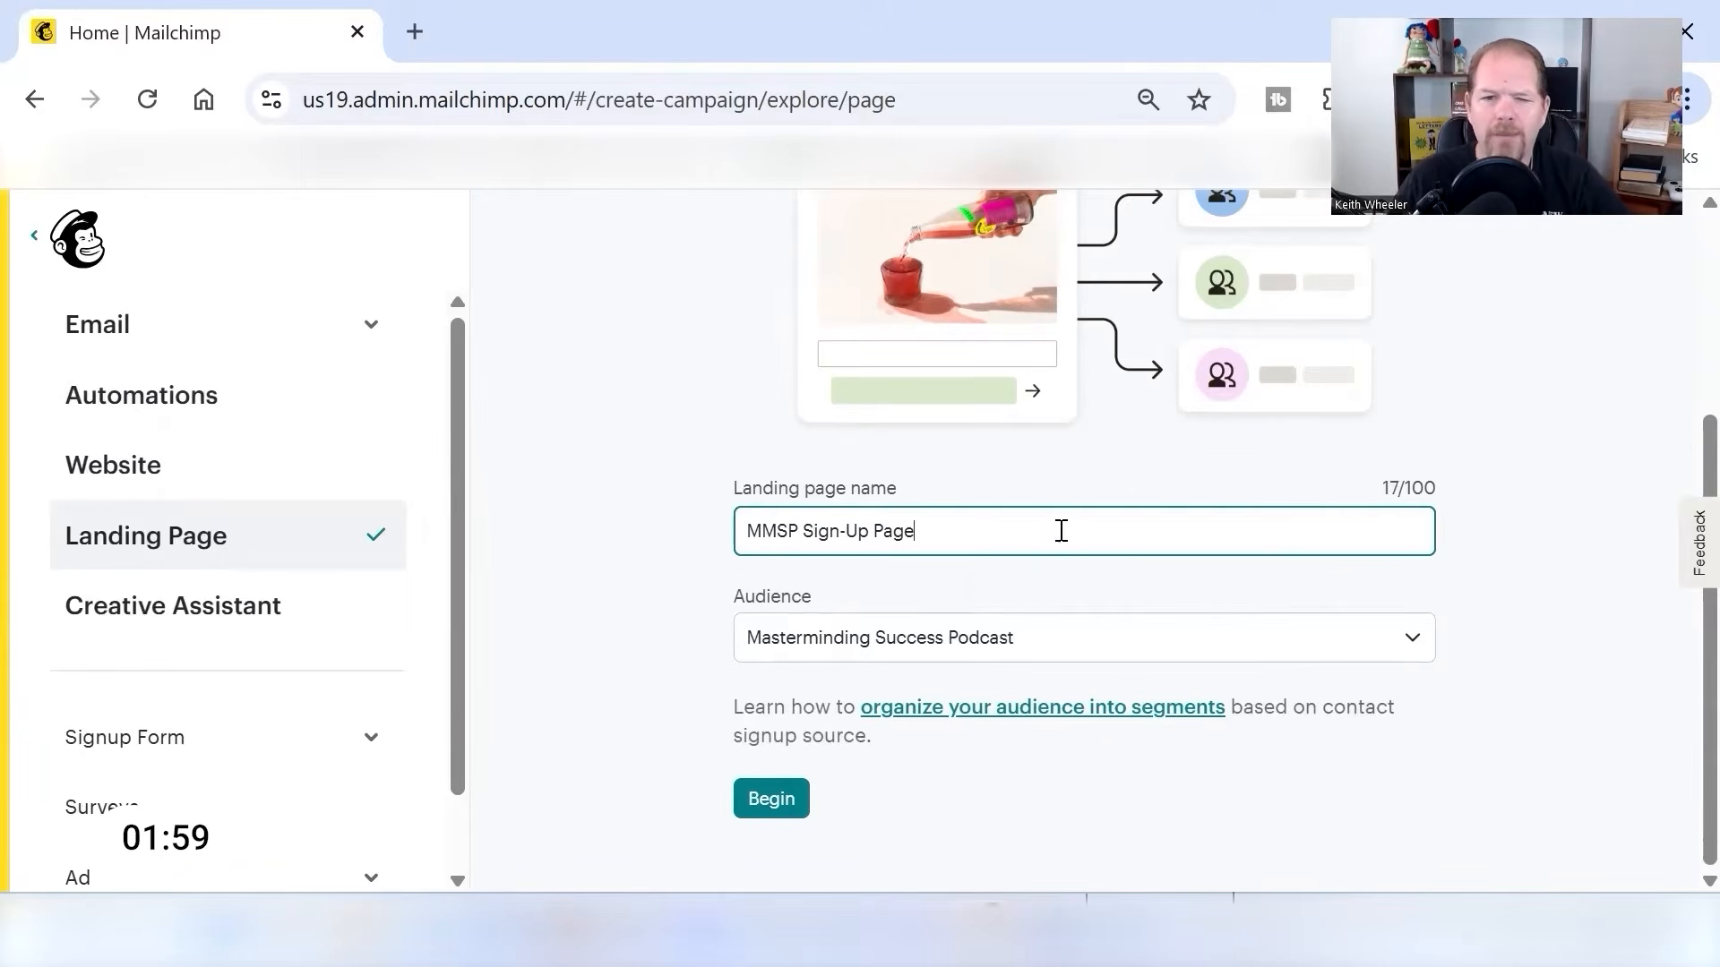
click(763, 806)
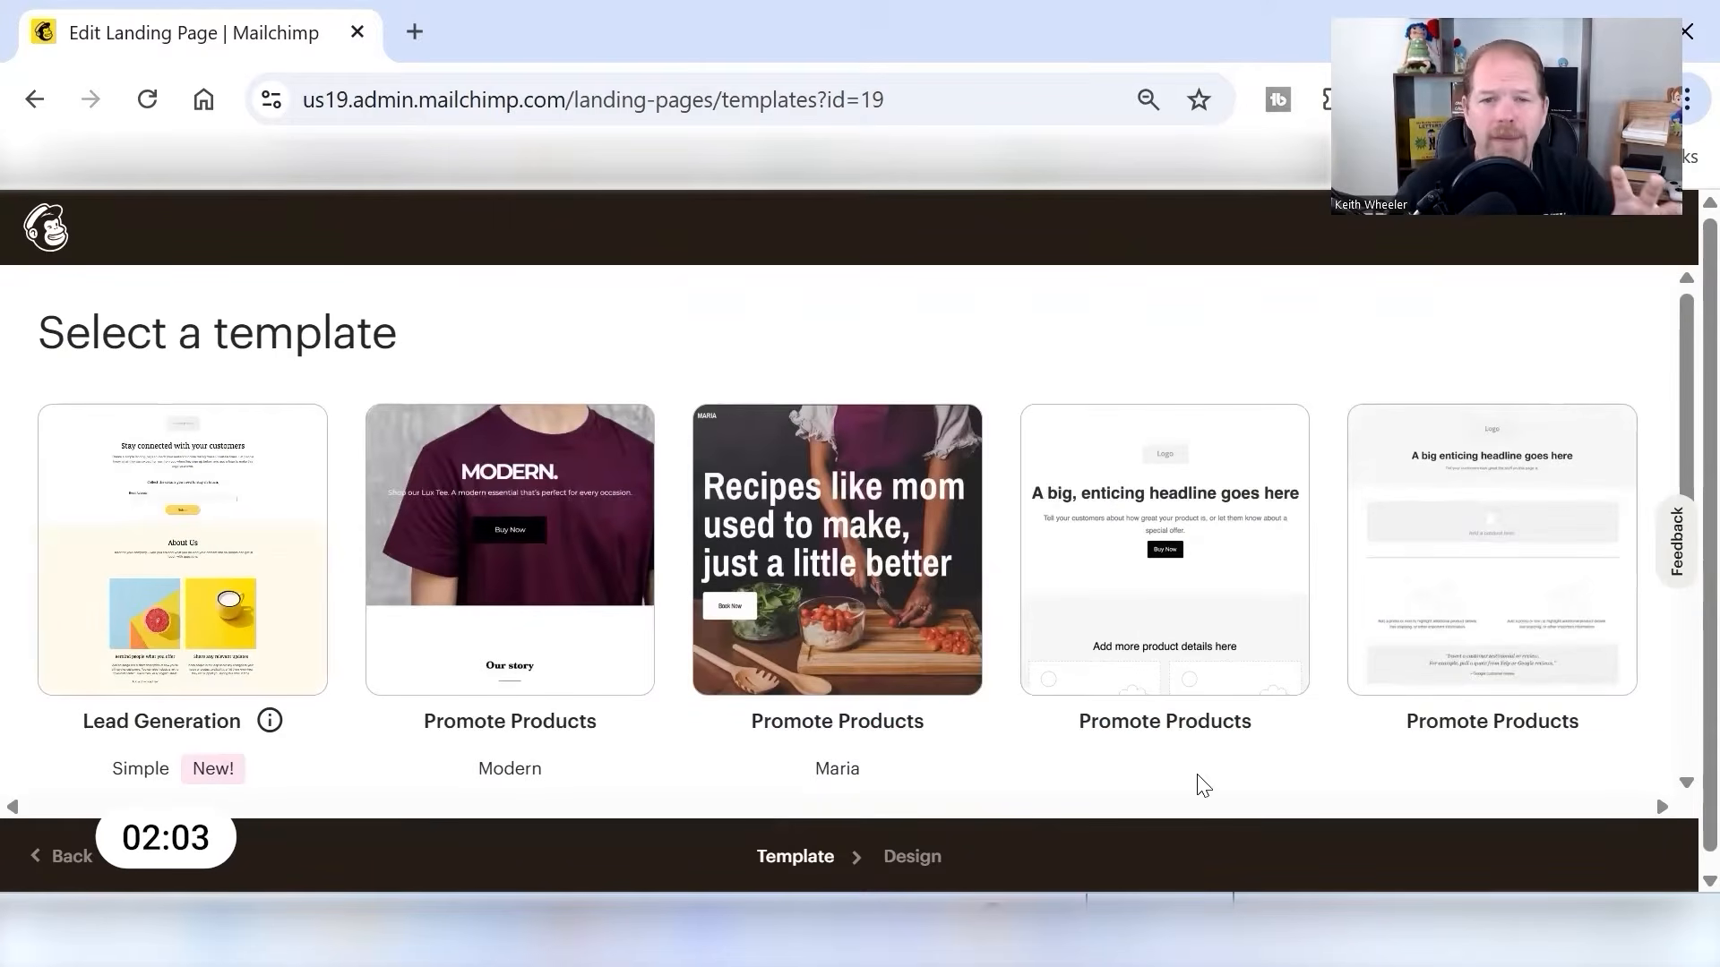
scroll(1120, 717, down, 5)
click(1216, 555)
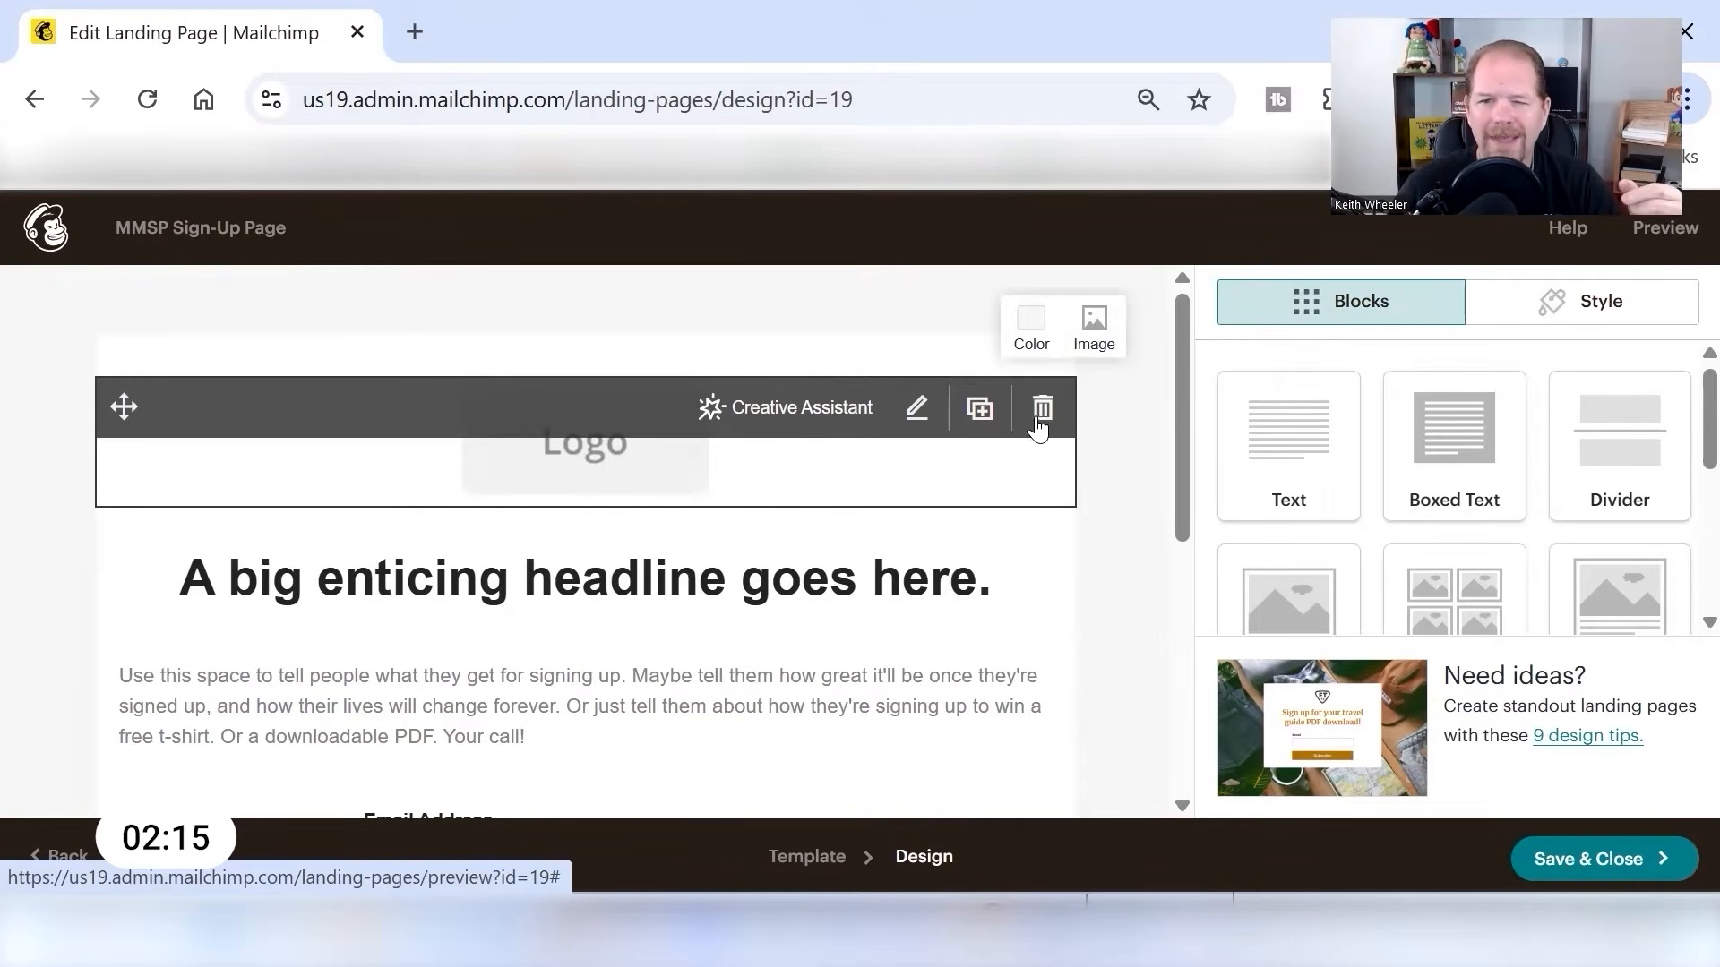
- Replace the logo placeholder with "youtube logo.png" and reduce its display size to about half
click(916, 408)
click(1376, 461)
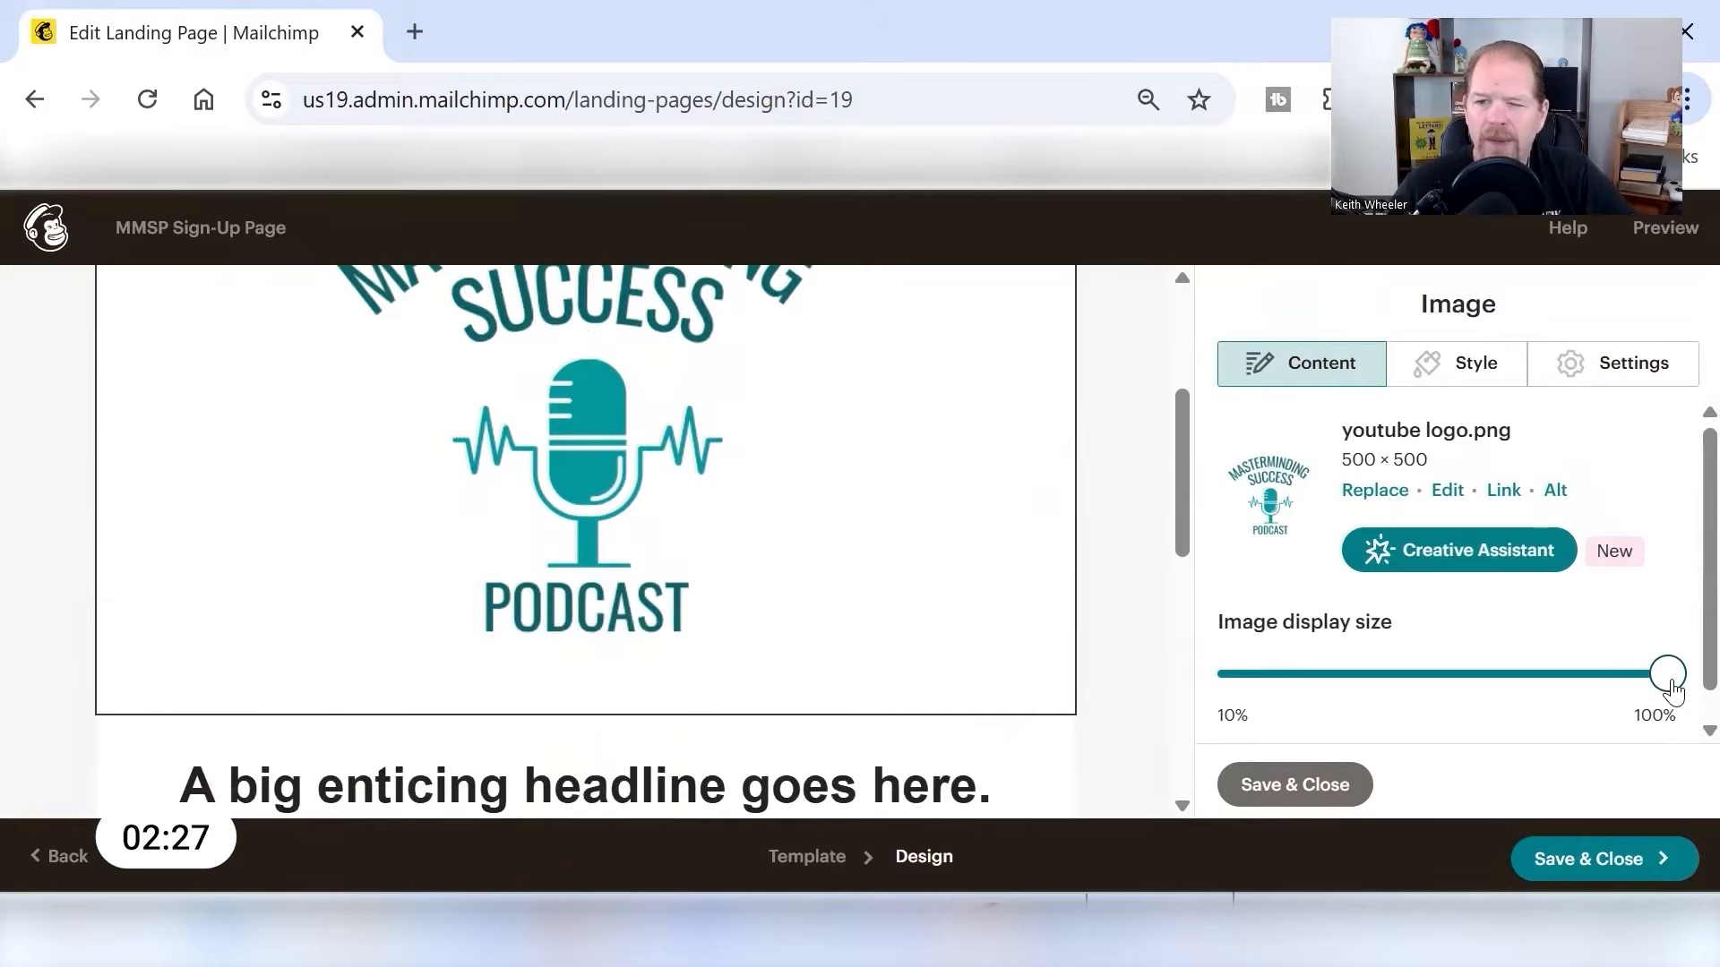
drag(1668, 676, 1446, 670)
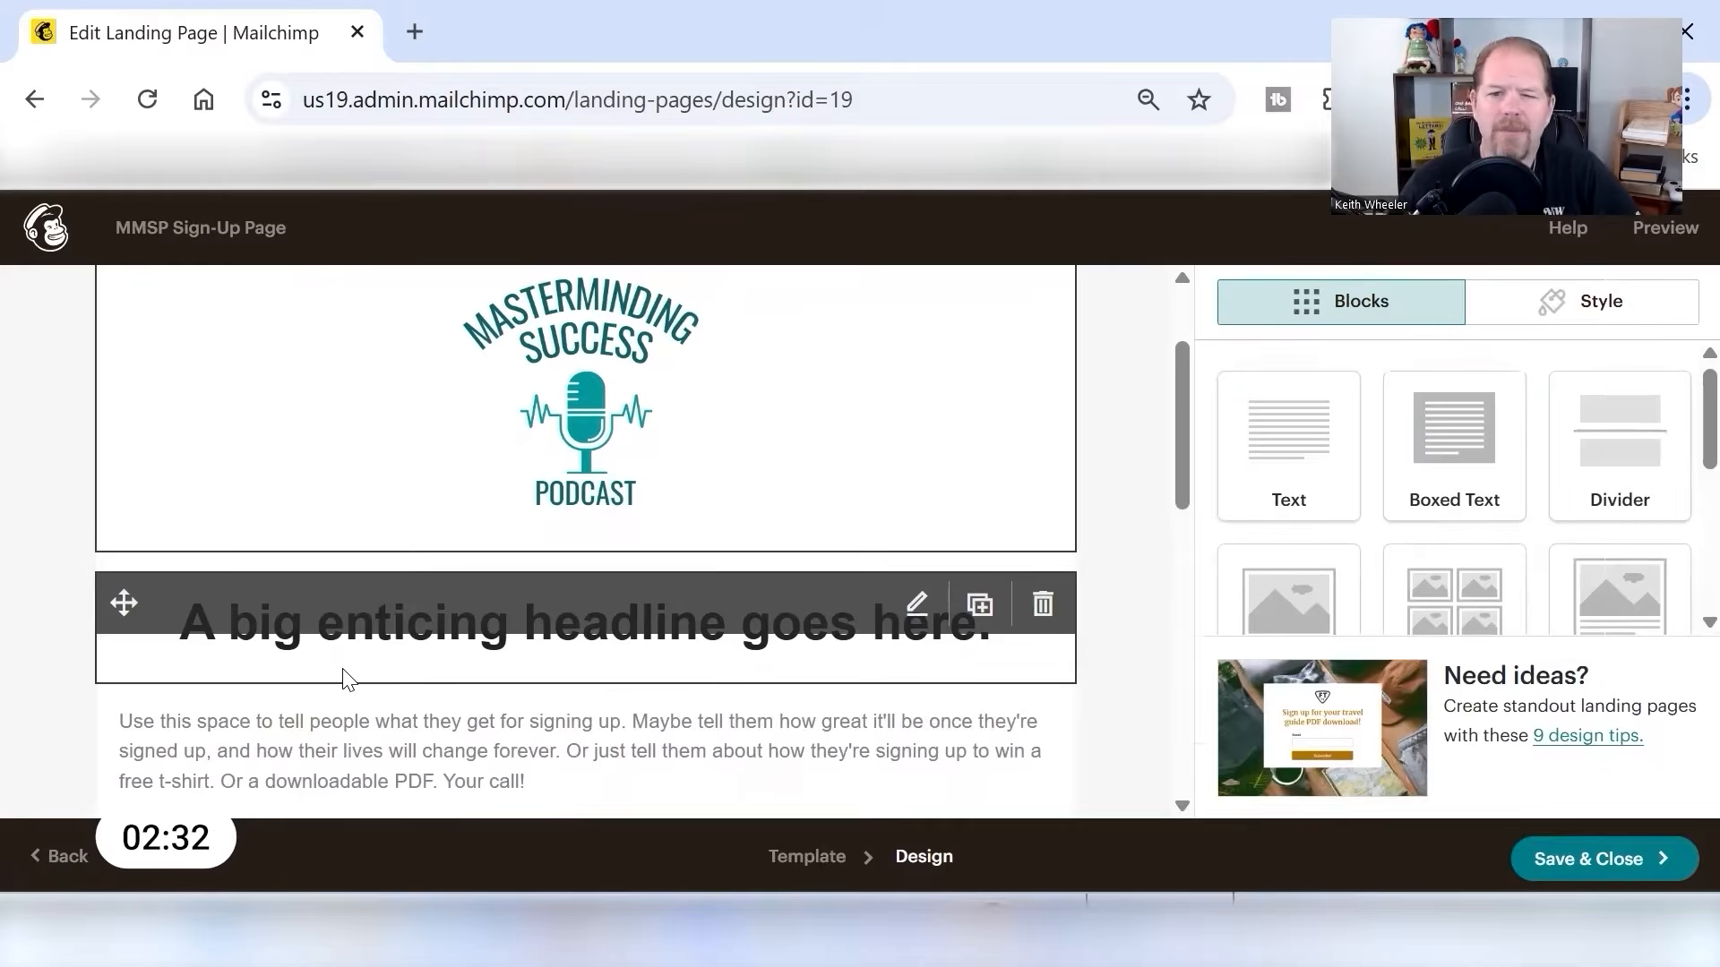
- Set the headline to "Stay Up To Date With All Things New In Self-Publishing!" and replace the paragraph below it with the pasted weekly newsletter pitch
click(679, 674)
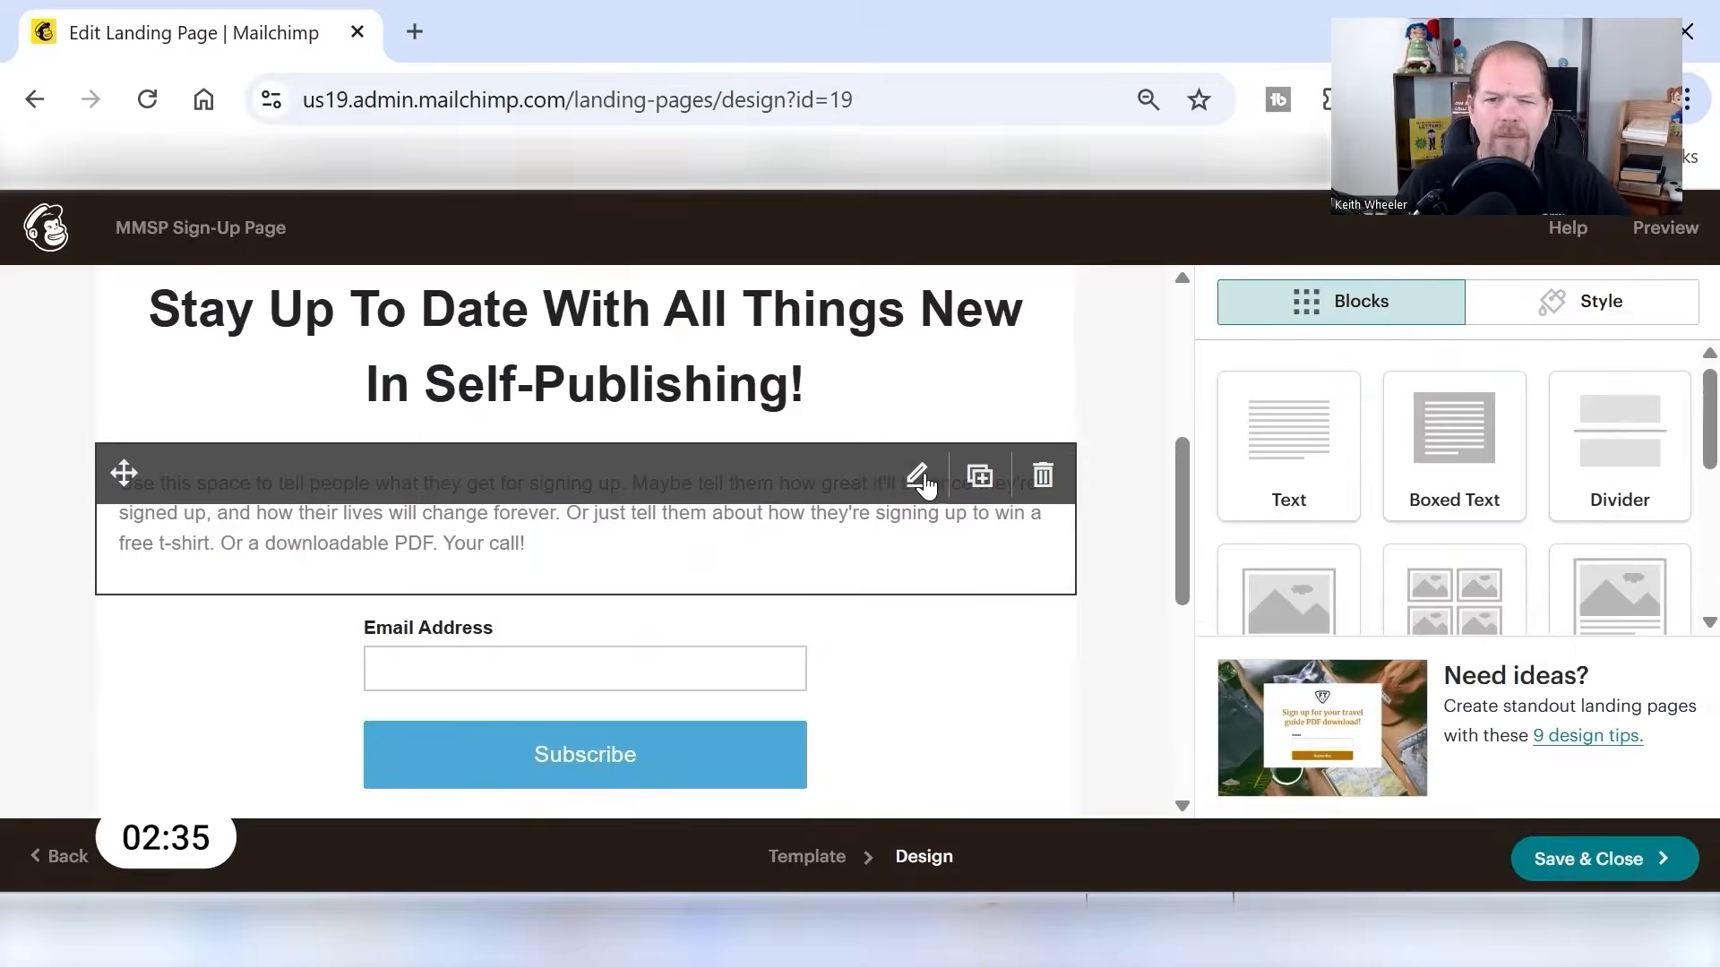
click(917, 475)
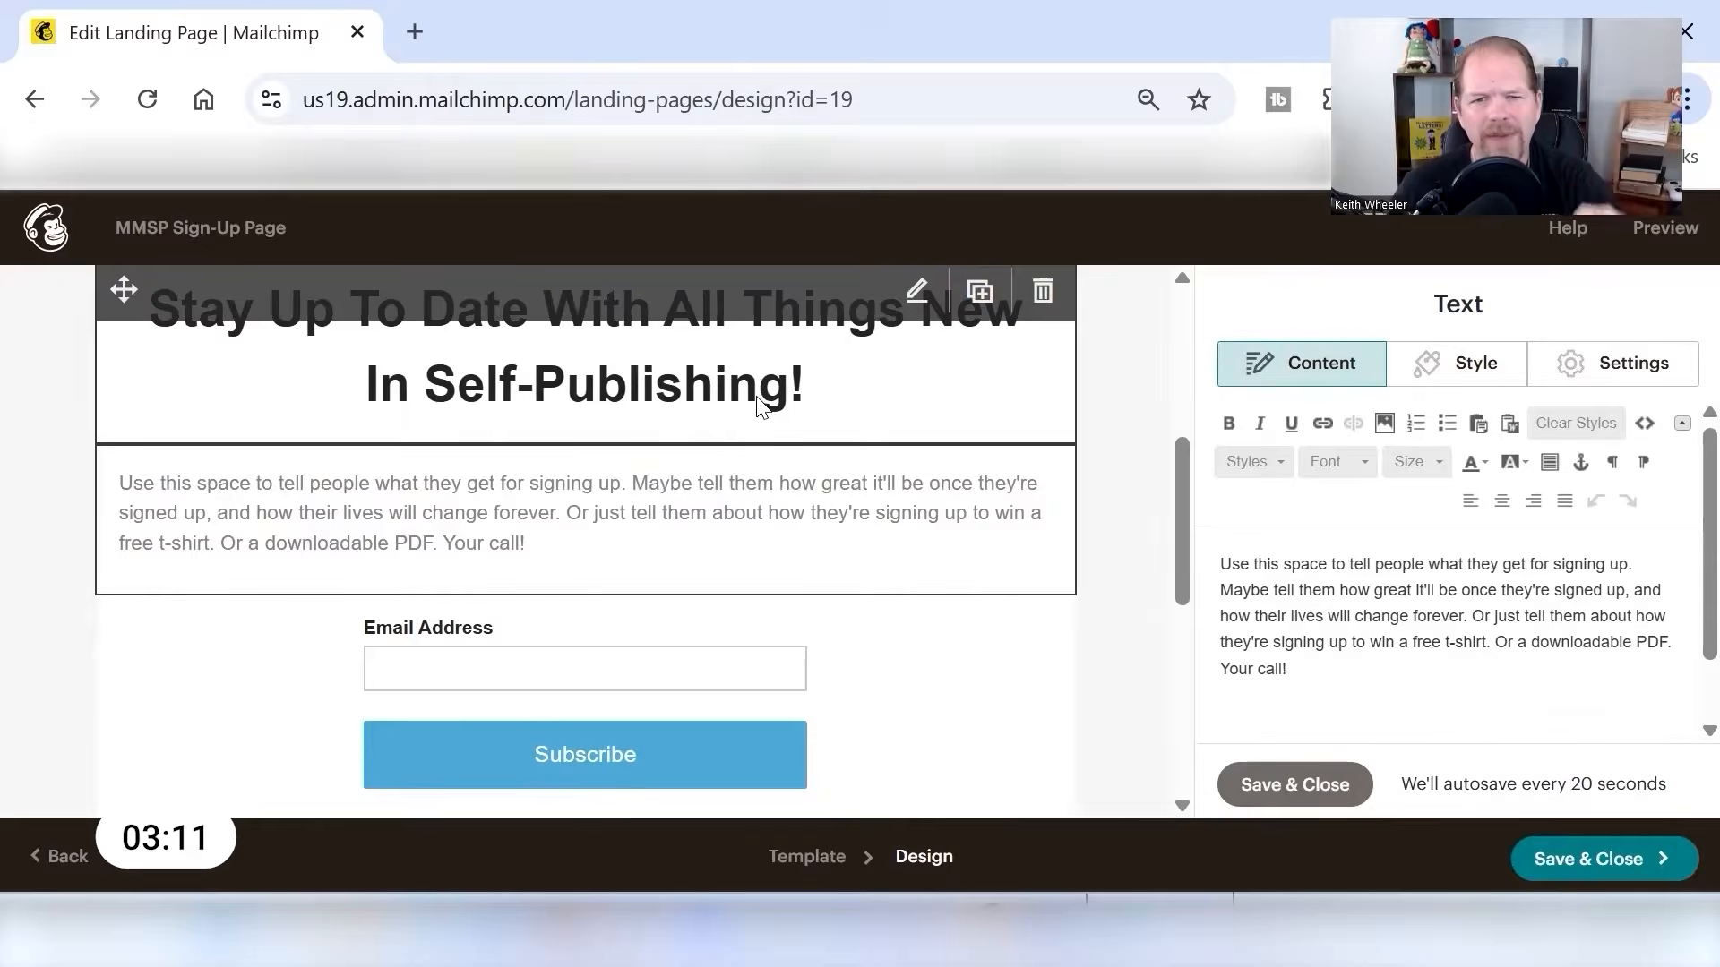
drag(1386, 691, 1169, 544)
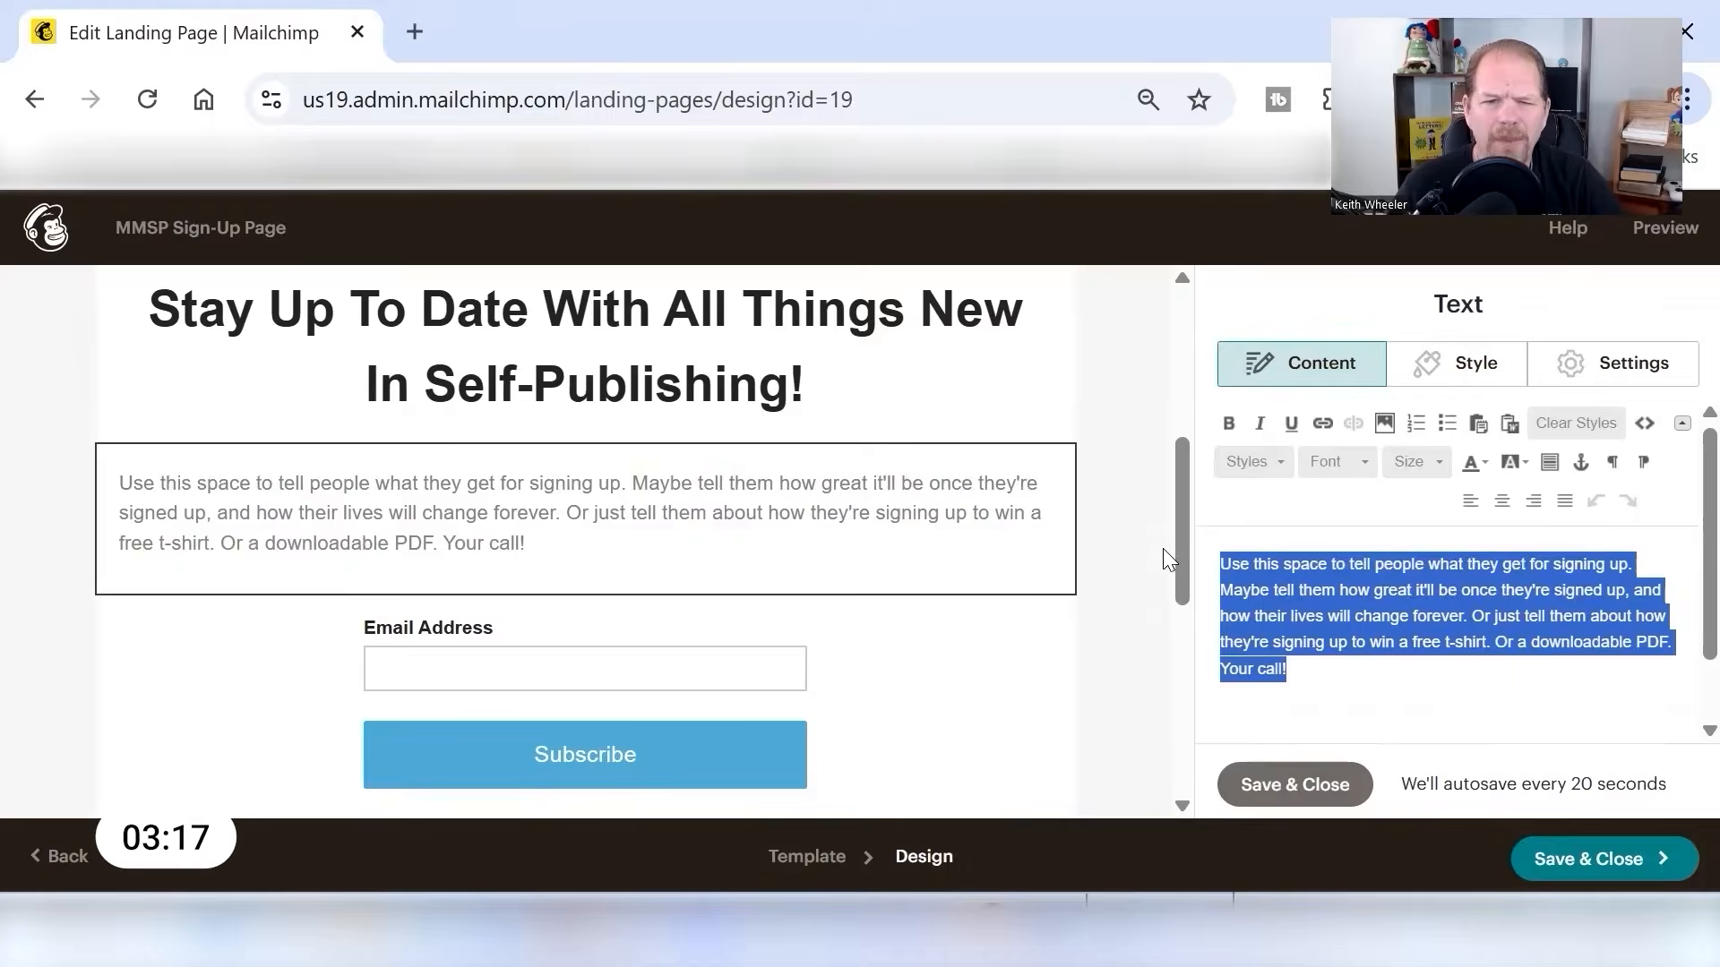
text(Whether you write children's picture books, epic novels or create no content/low content or medium content books, Stay on top of the hints, tips and tricks on self-publishing by getting our weekly newsletters!)
click(1294, 785)
- Add a required First Name field and an optional Last Name field to the signup form
scroll(880, 649, down, 4)
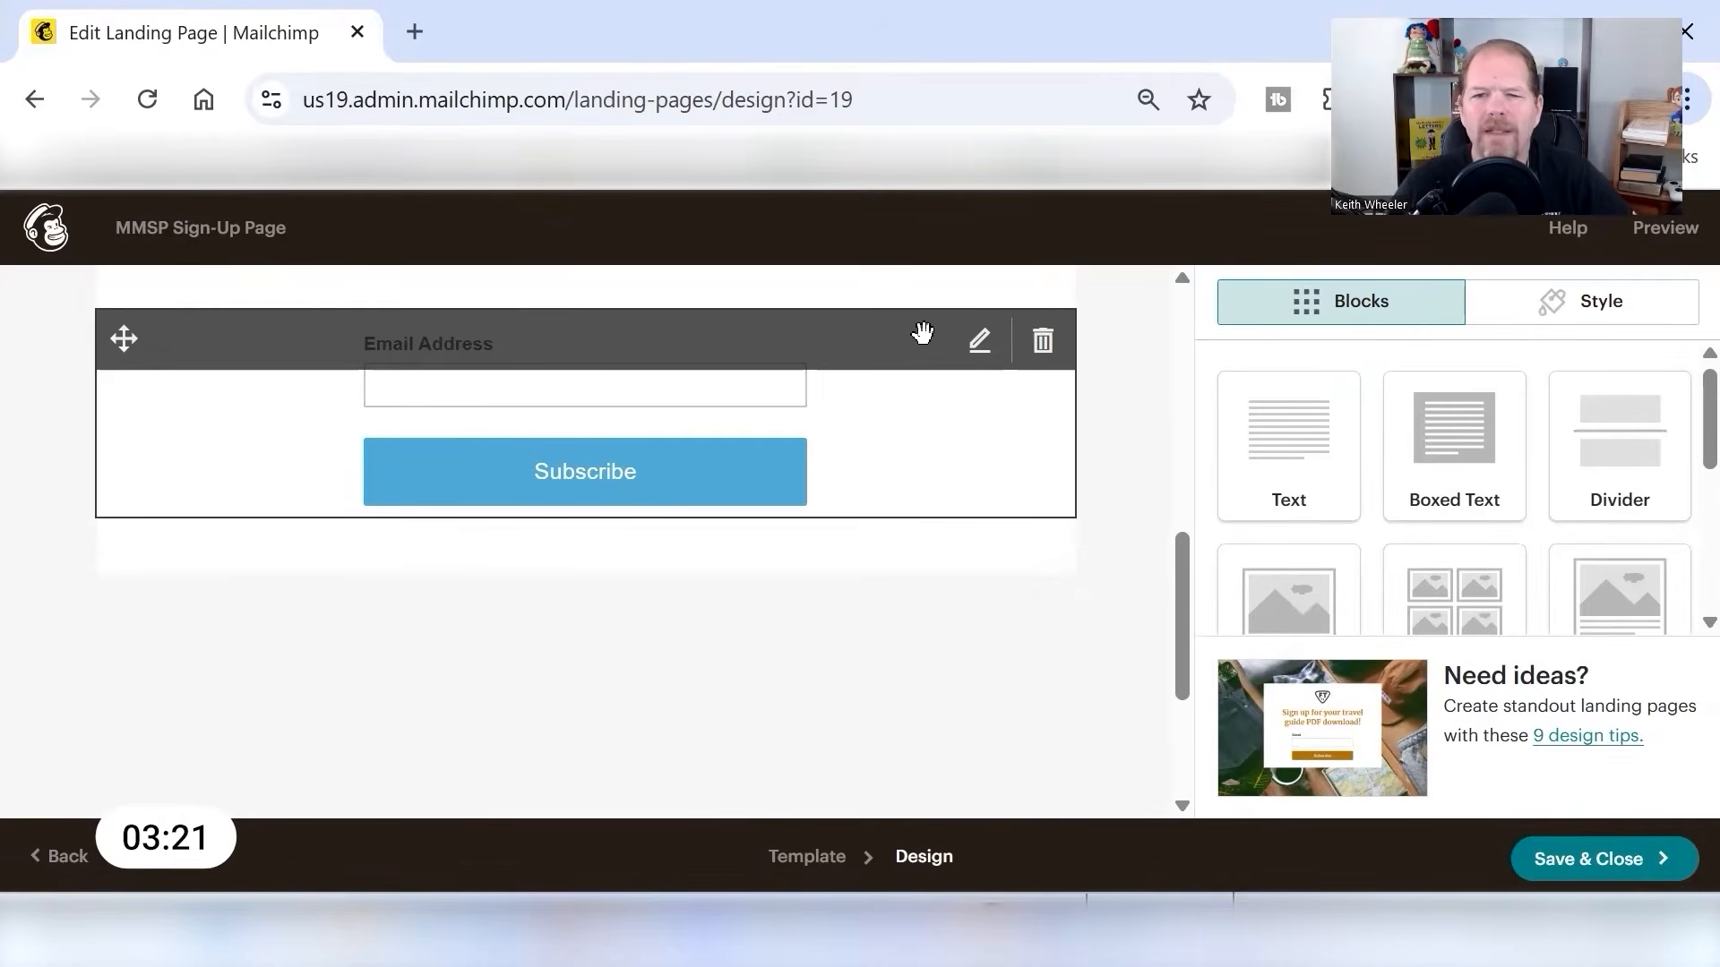
click(979, 346)
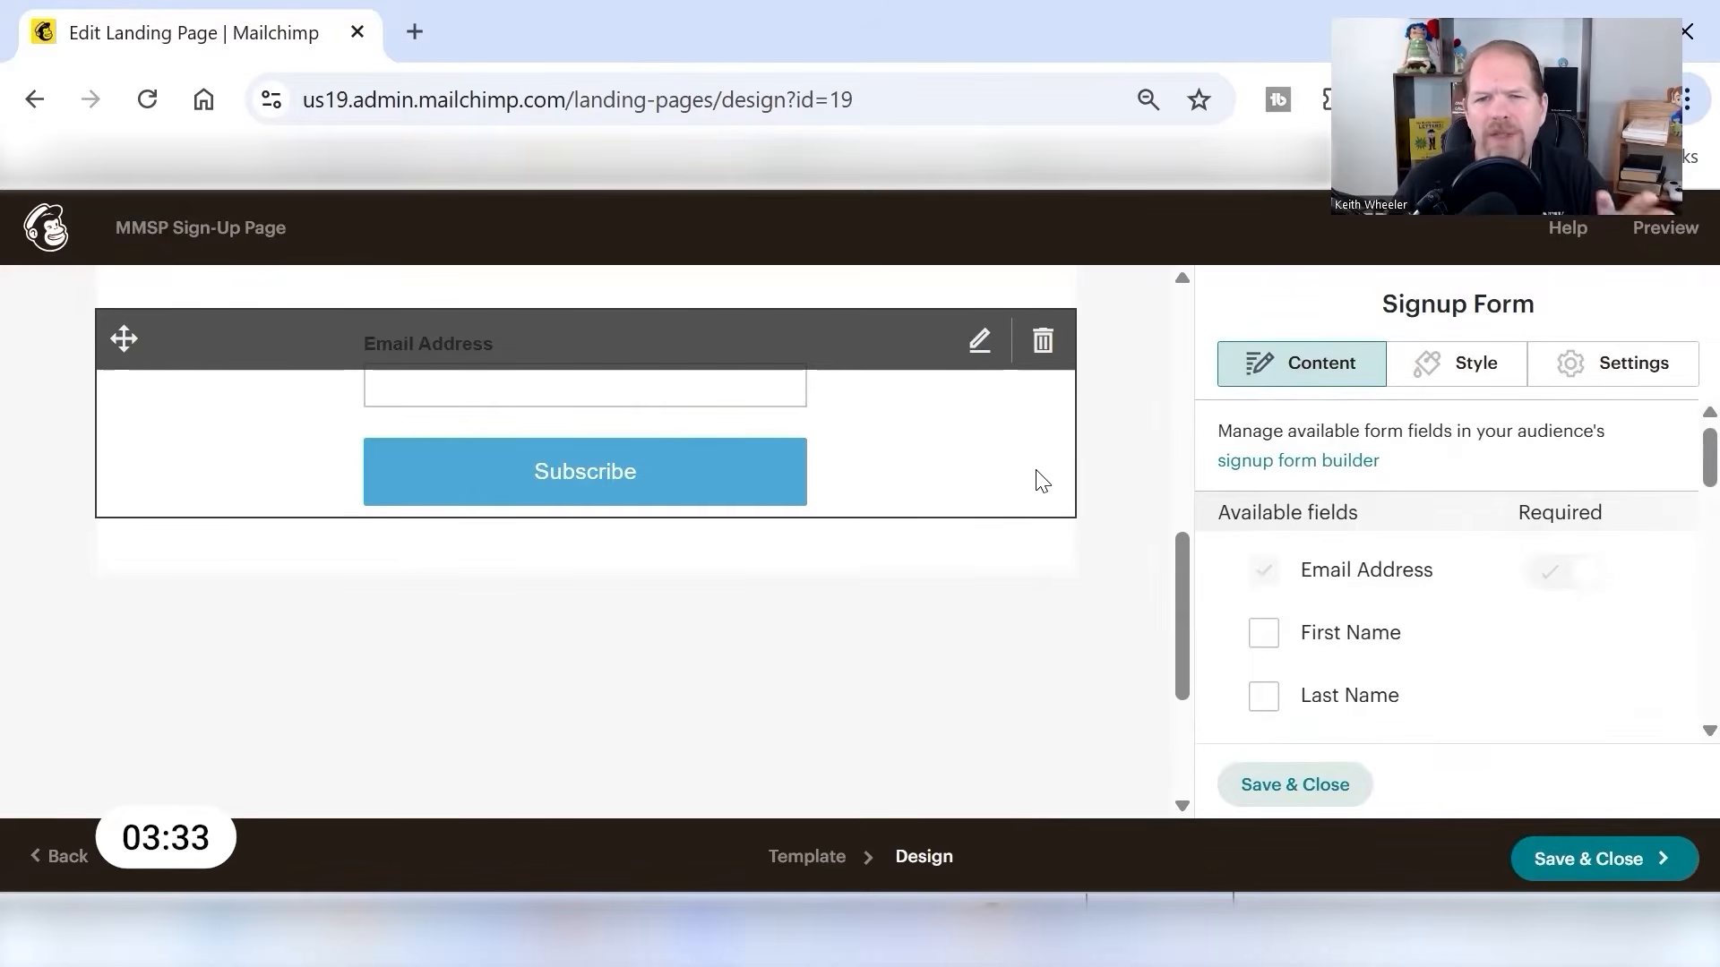
click(1264, 638)
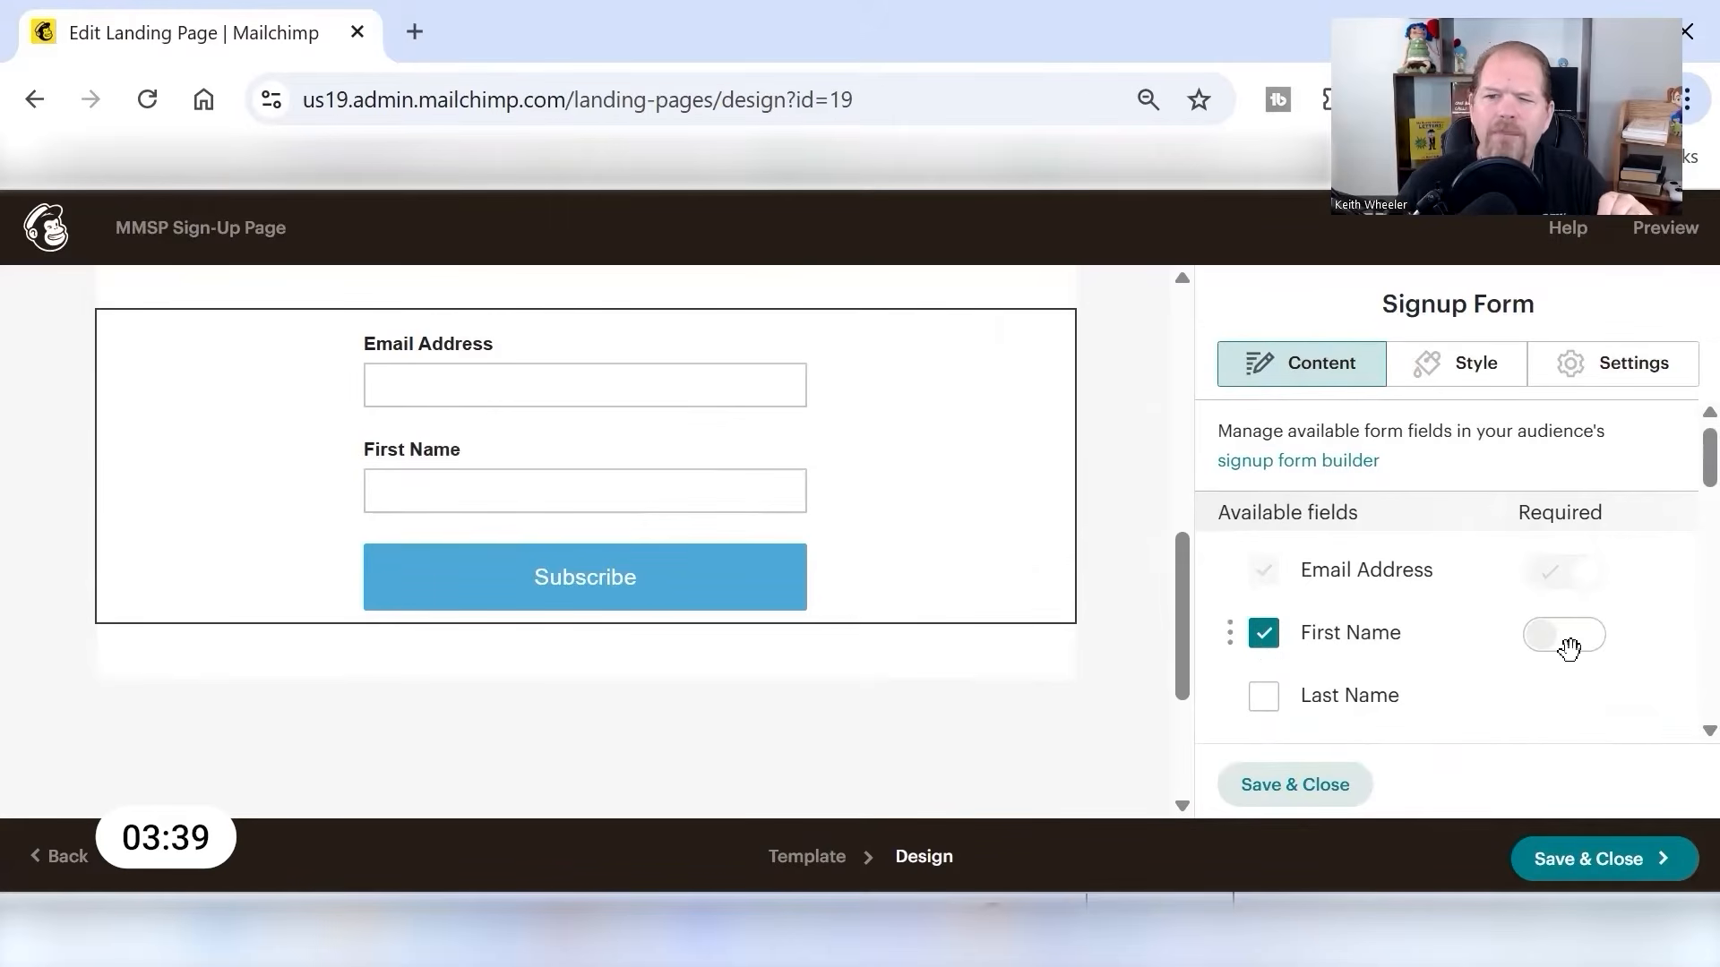
click(1556, 647)
click(1265, 701)
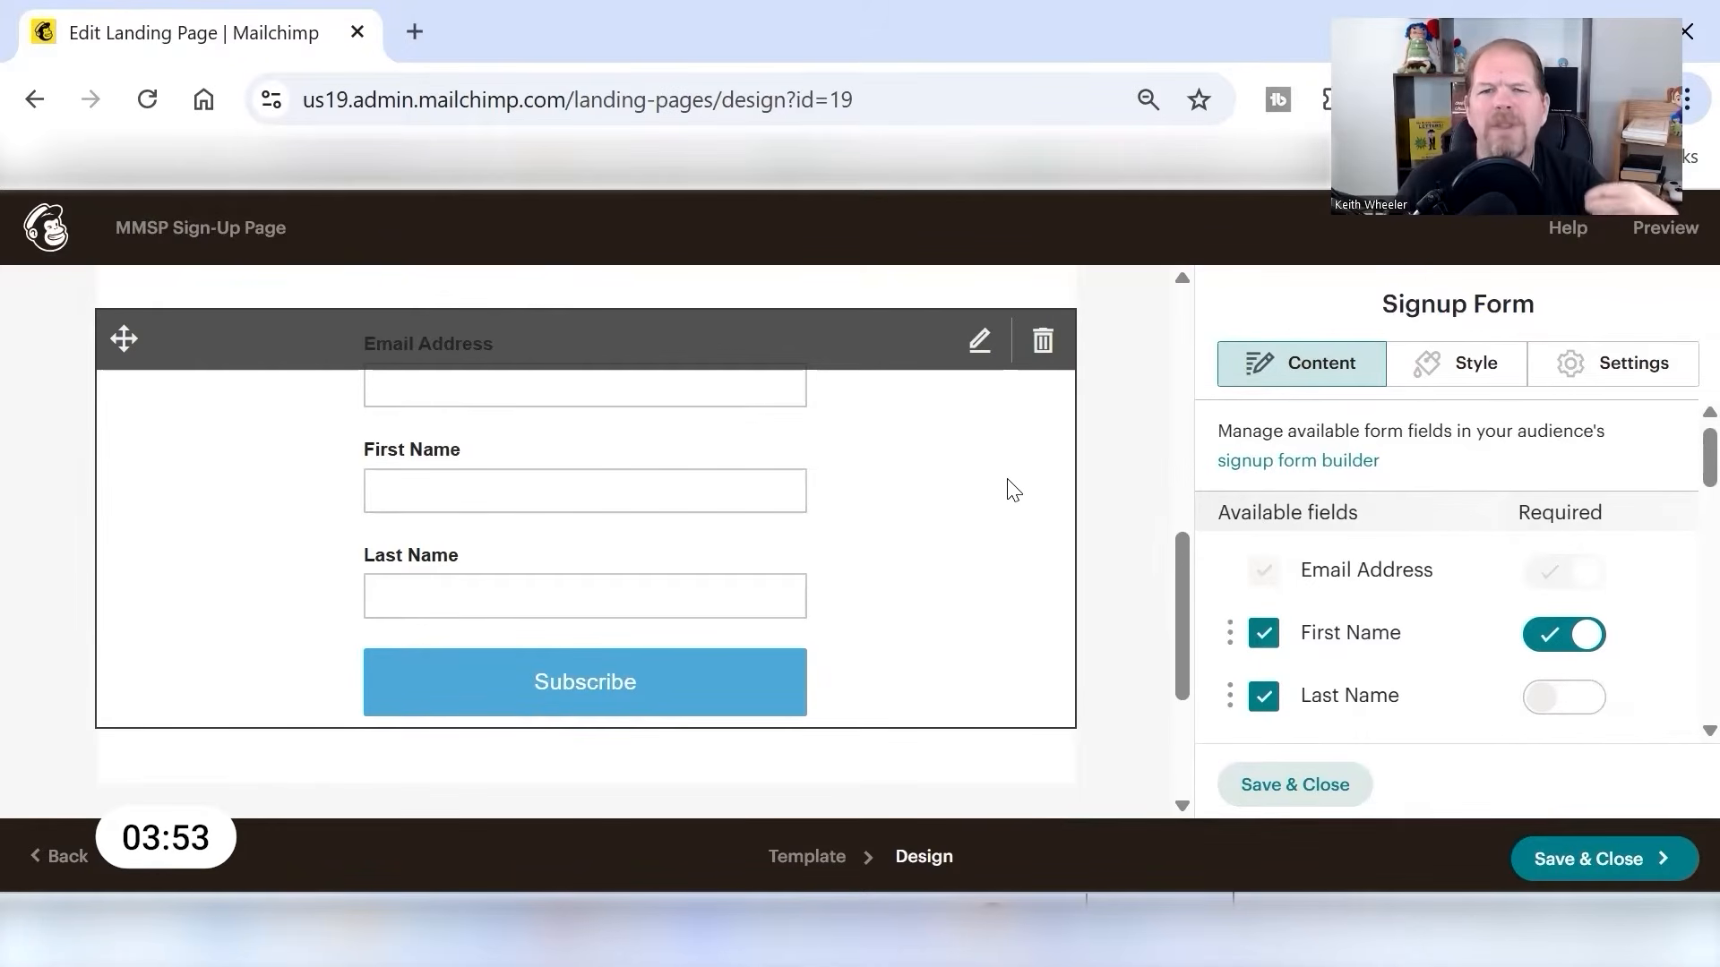
- Write the signup form's confirmation message: "Awesome! Thanks for signing up for our weekly newsletter. Welcome to the Tribe!"
scroll(1402, 576, down, 5)
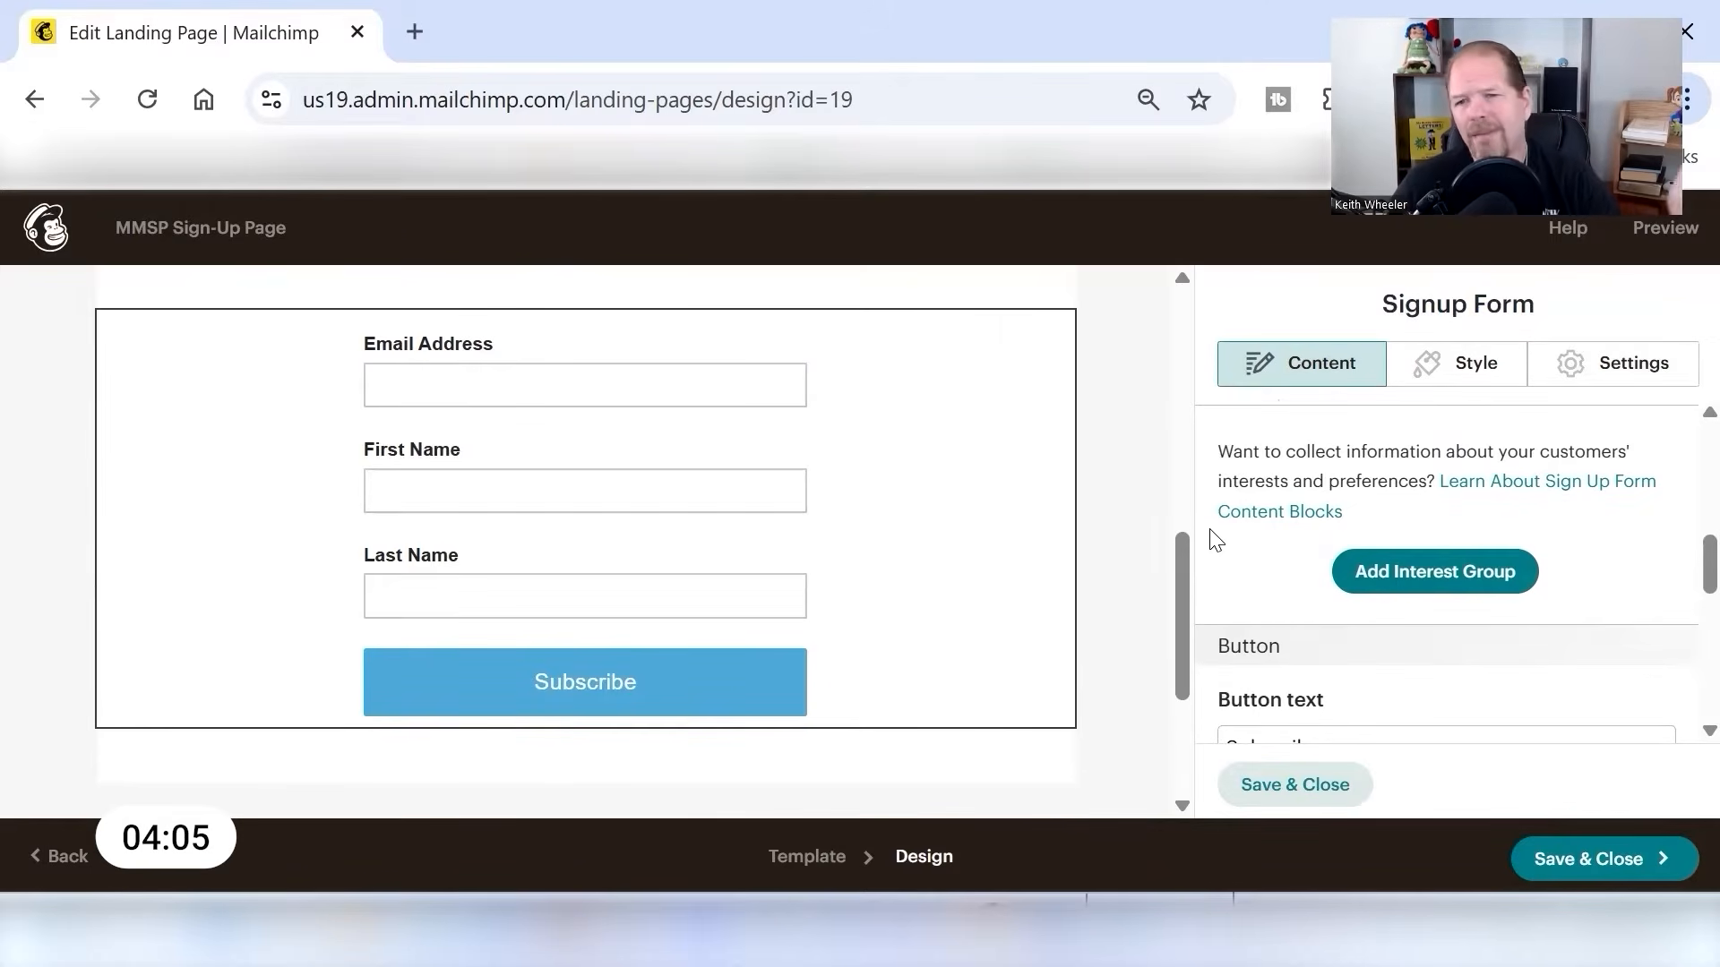
scroll(1298, 609, down, 2)
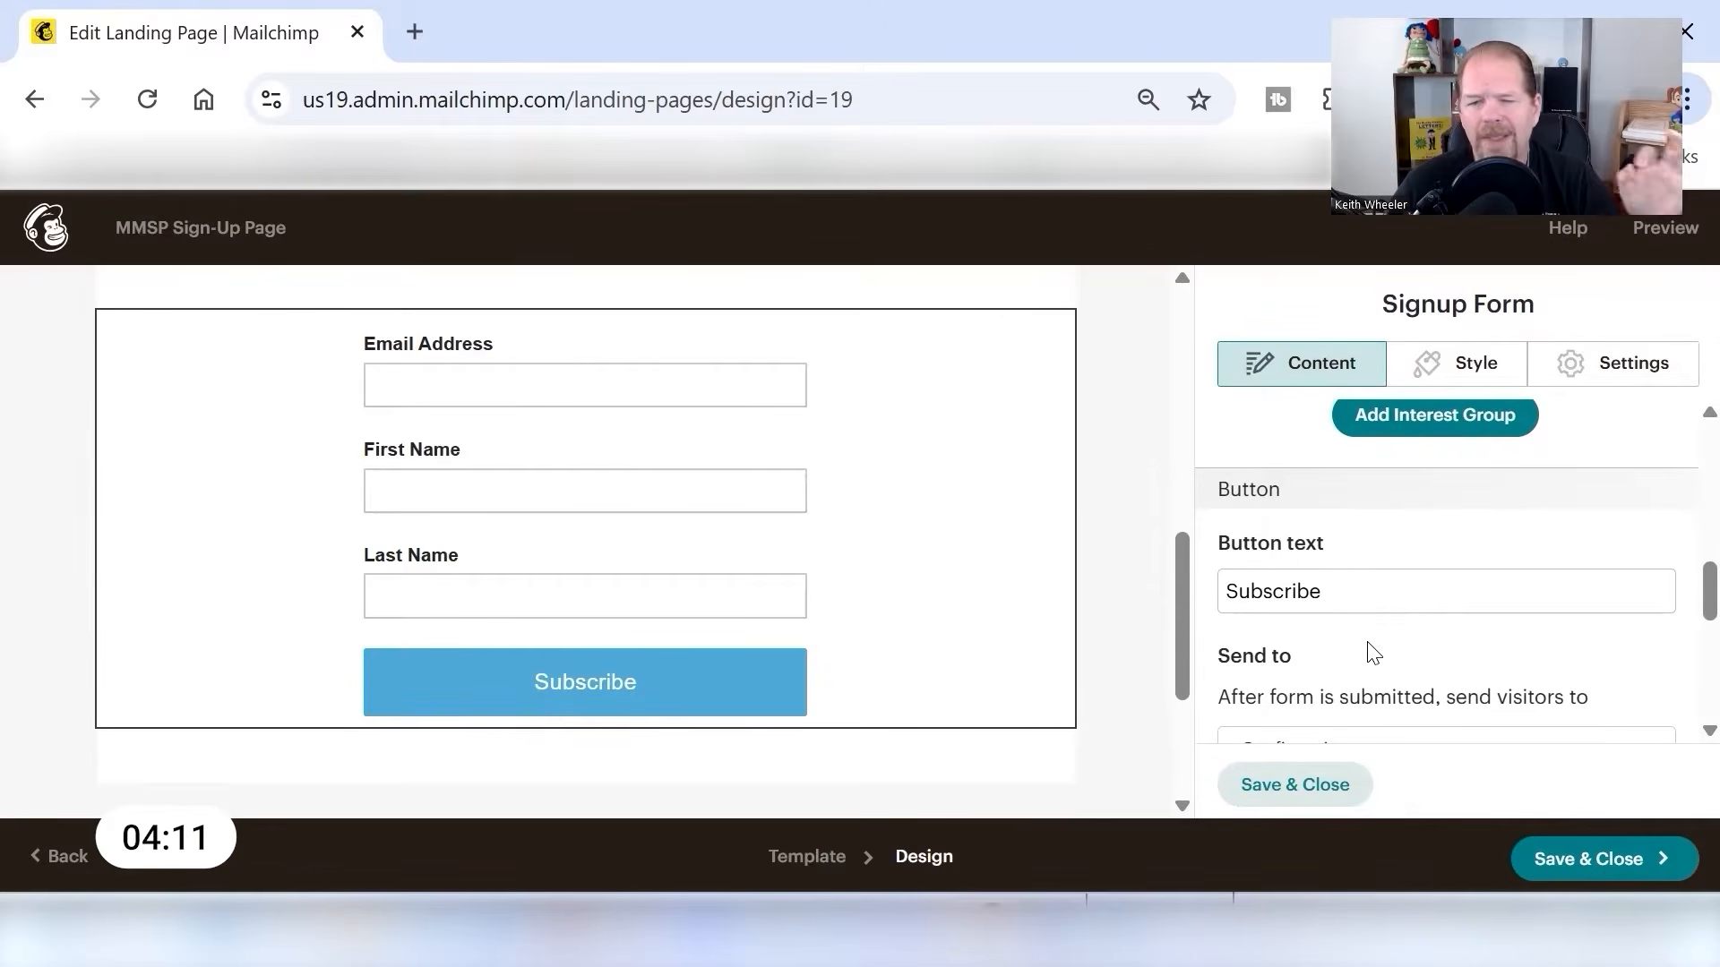
scroll(1370, 652, down, 2)
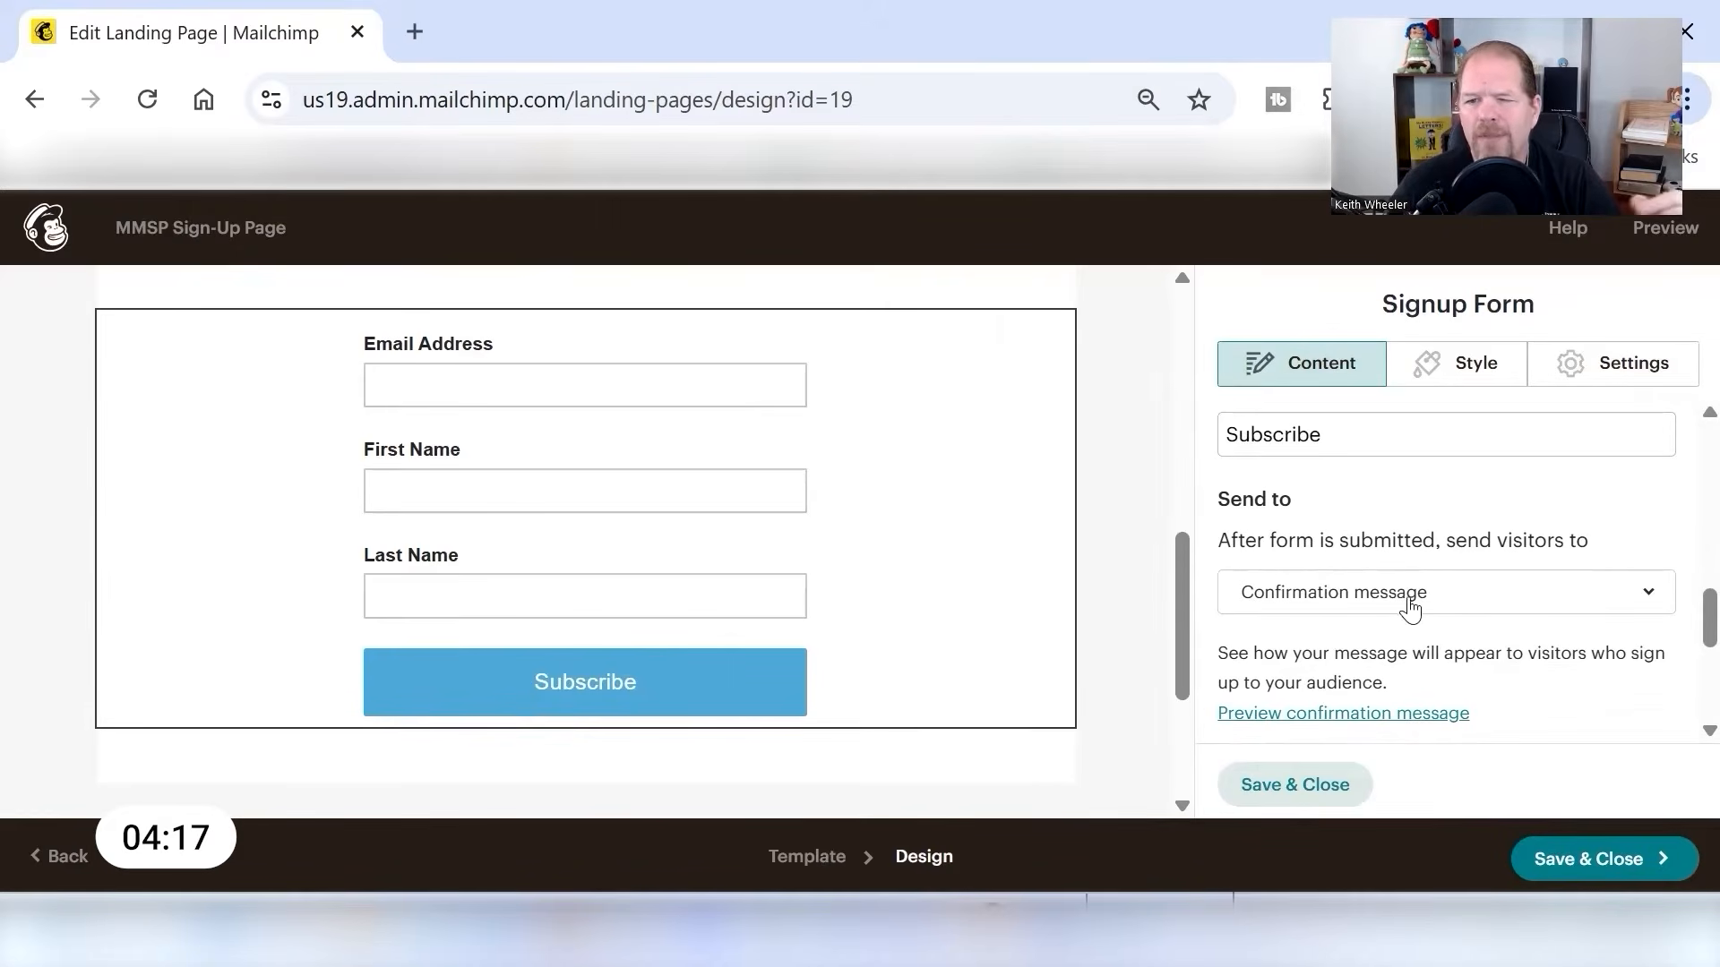
scroll(1458, 722, down, 4)
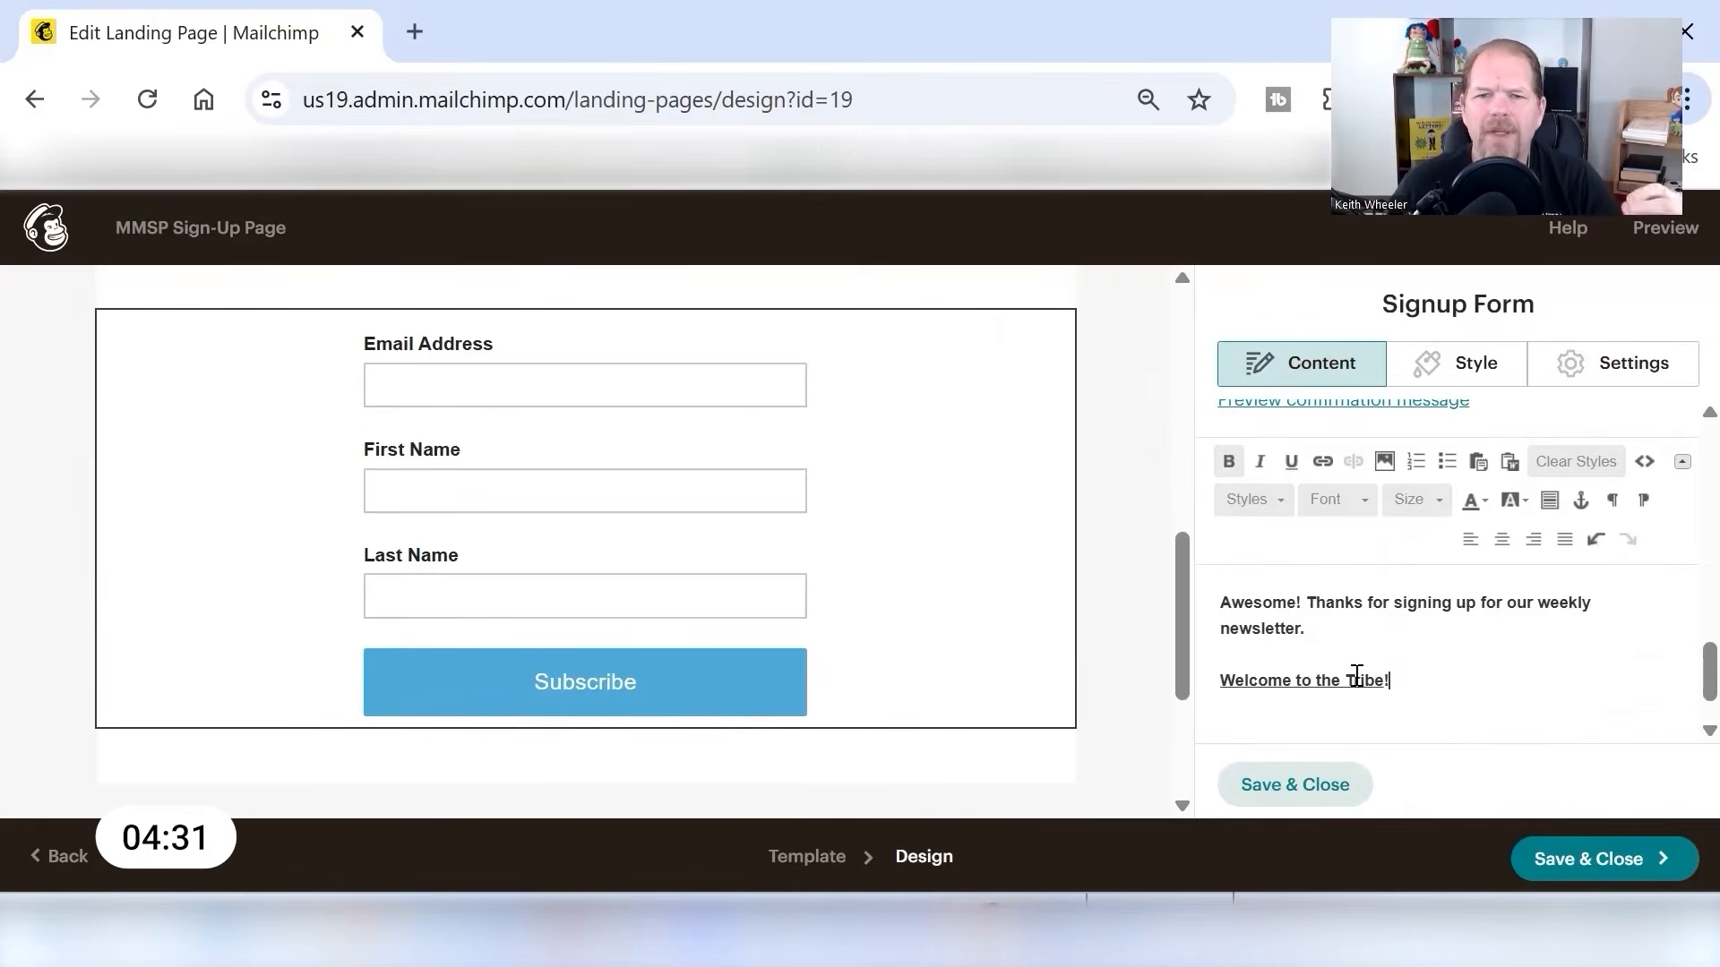
scroll(1151, 548, up, 3)
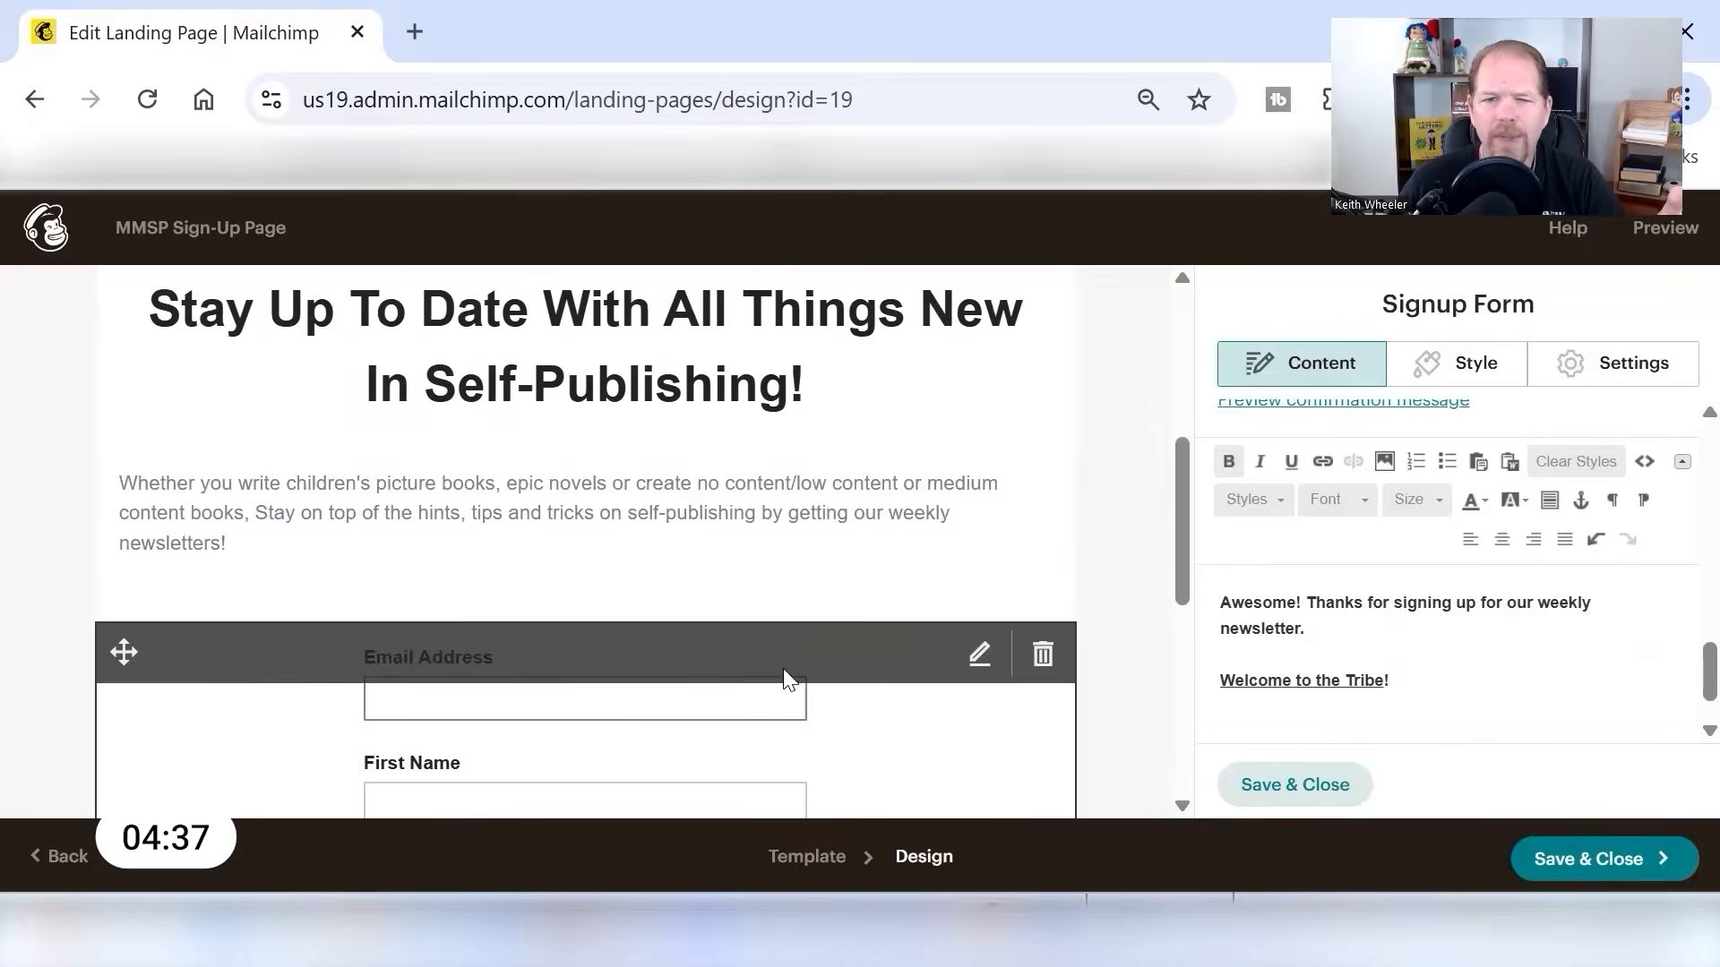
click(768, 438)
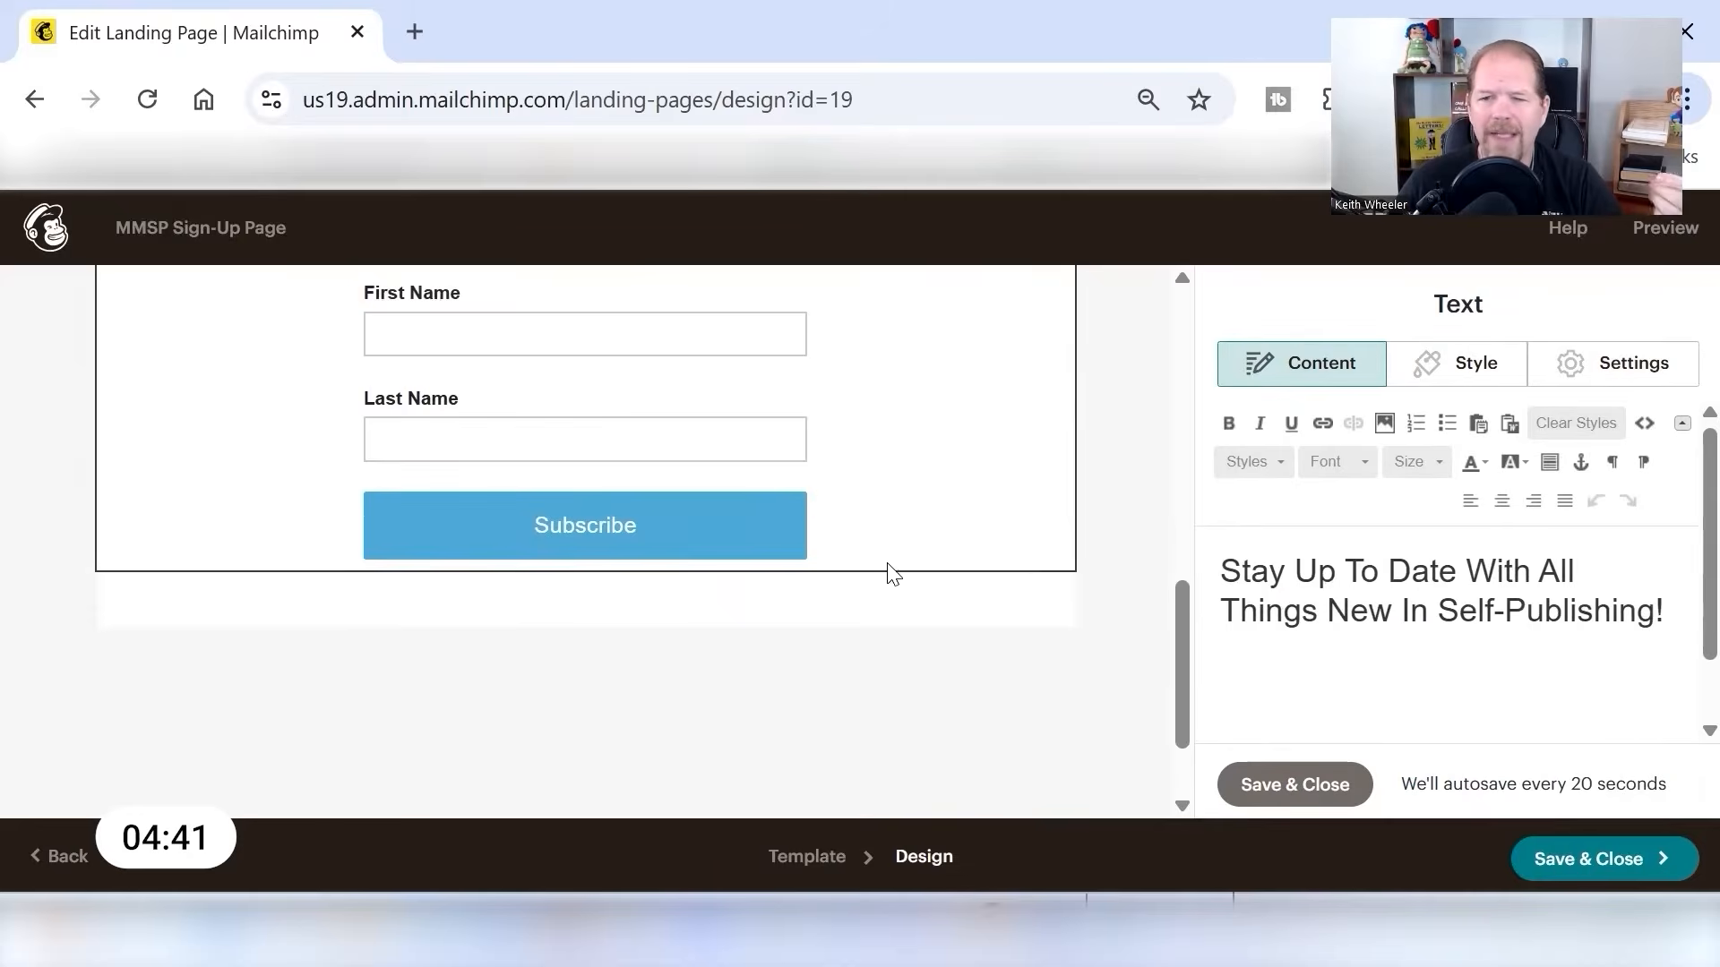
scroll(1543, 583, down, 1)
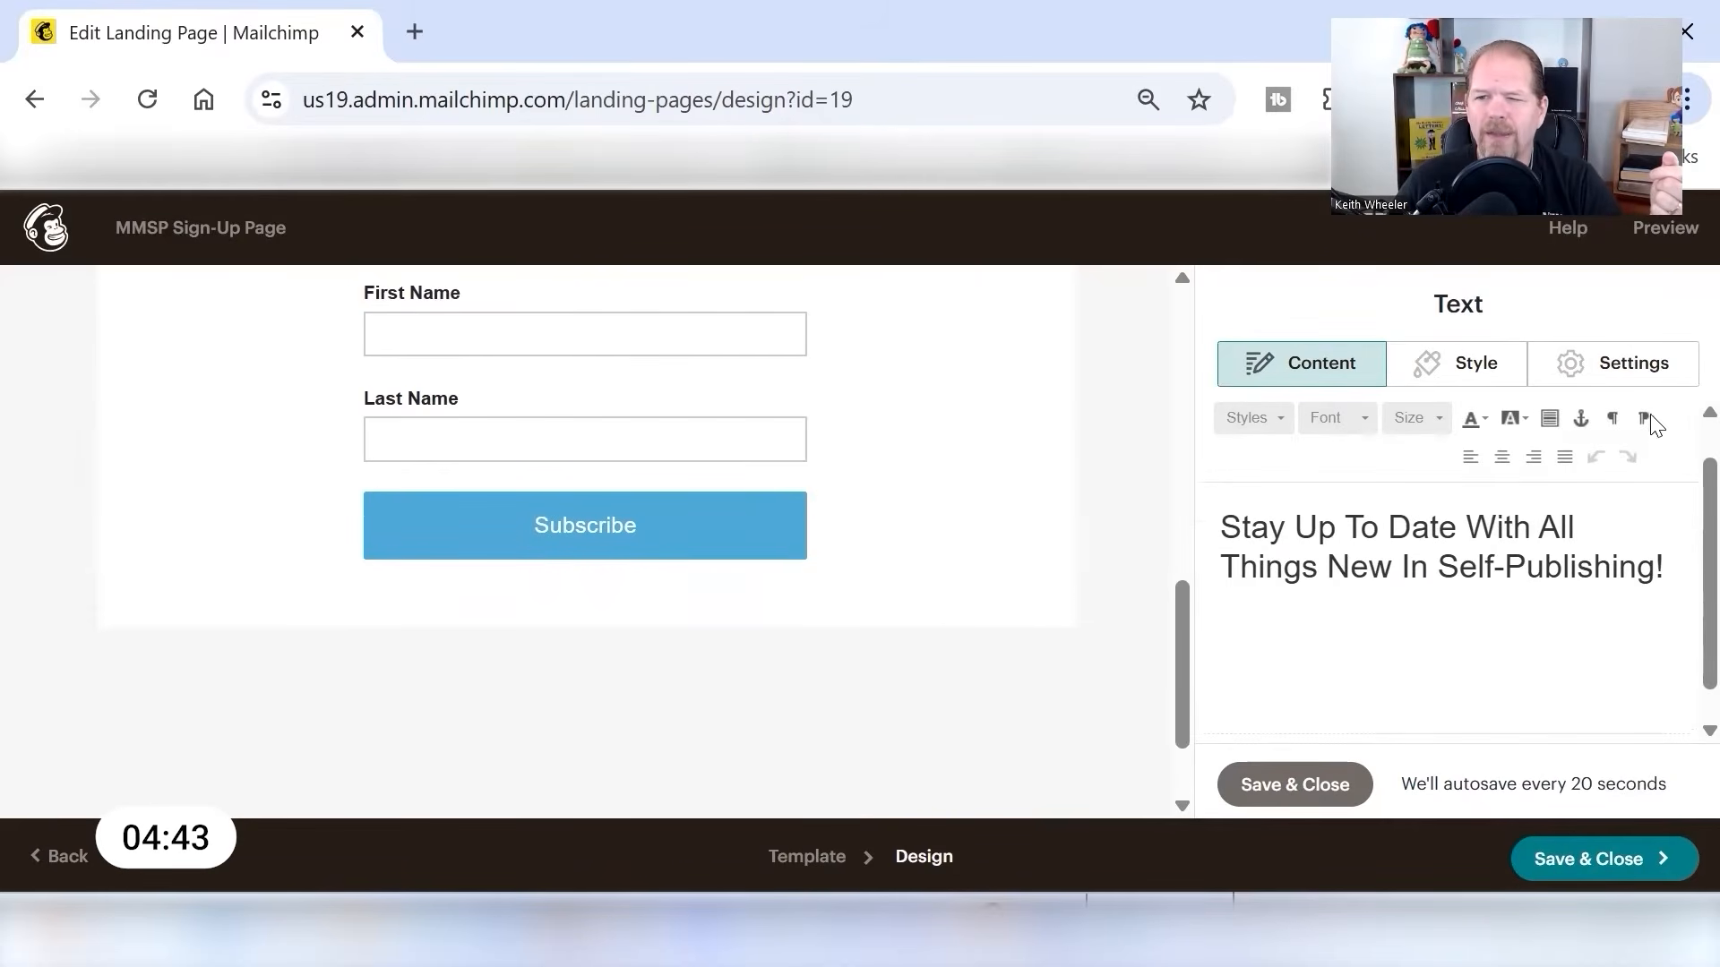
scroll(1593, 717, down, 1)
scroll(1593, 718, up, 1)
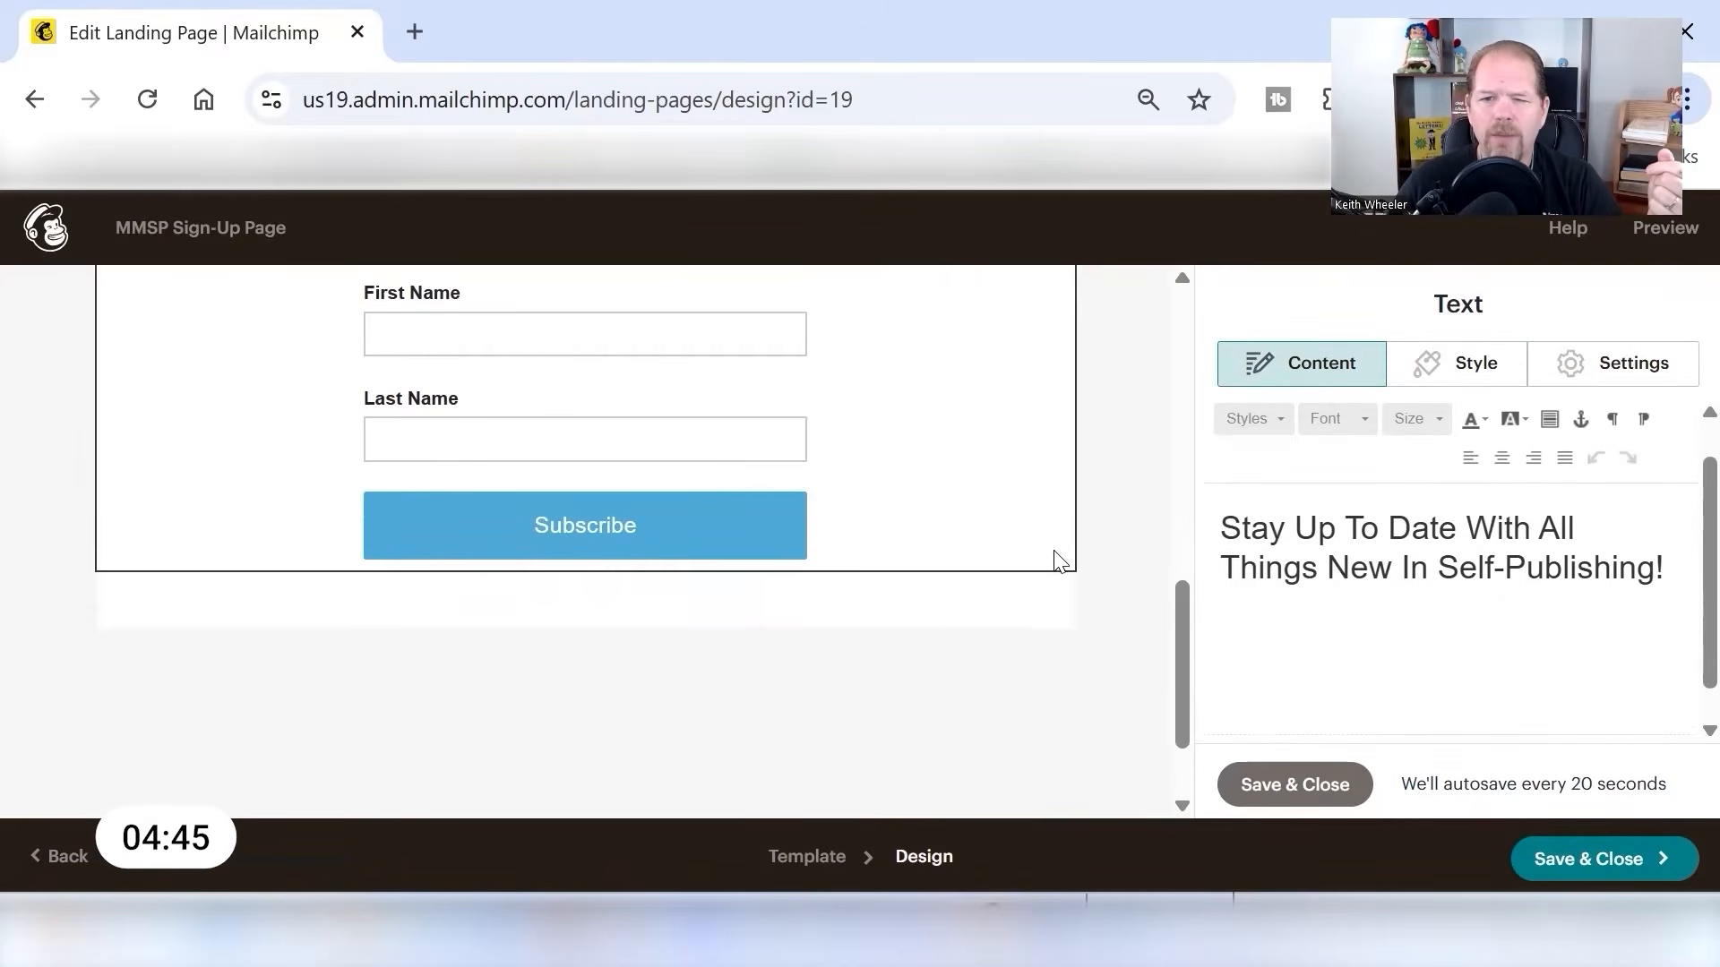
- Preview the signup form's confirmation message within the landing page, and save and close the page design
click(1057, 560)
scroll(1486, 603, down, 8)
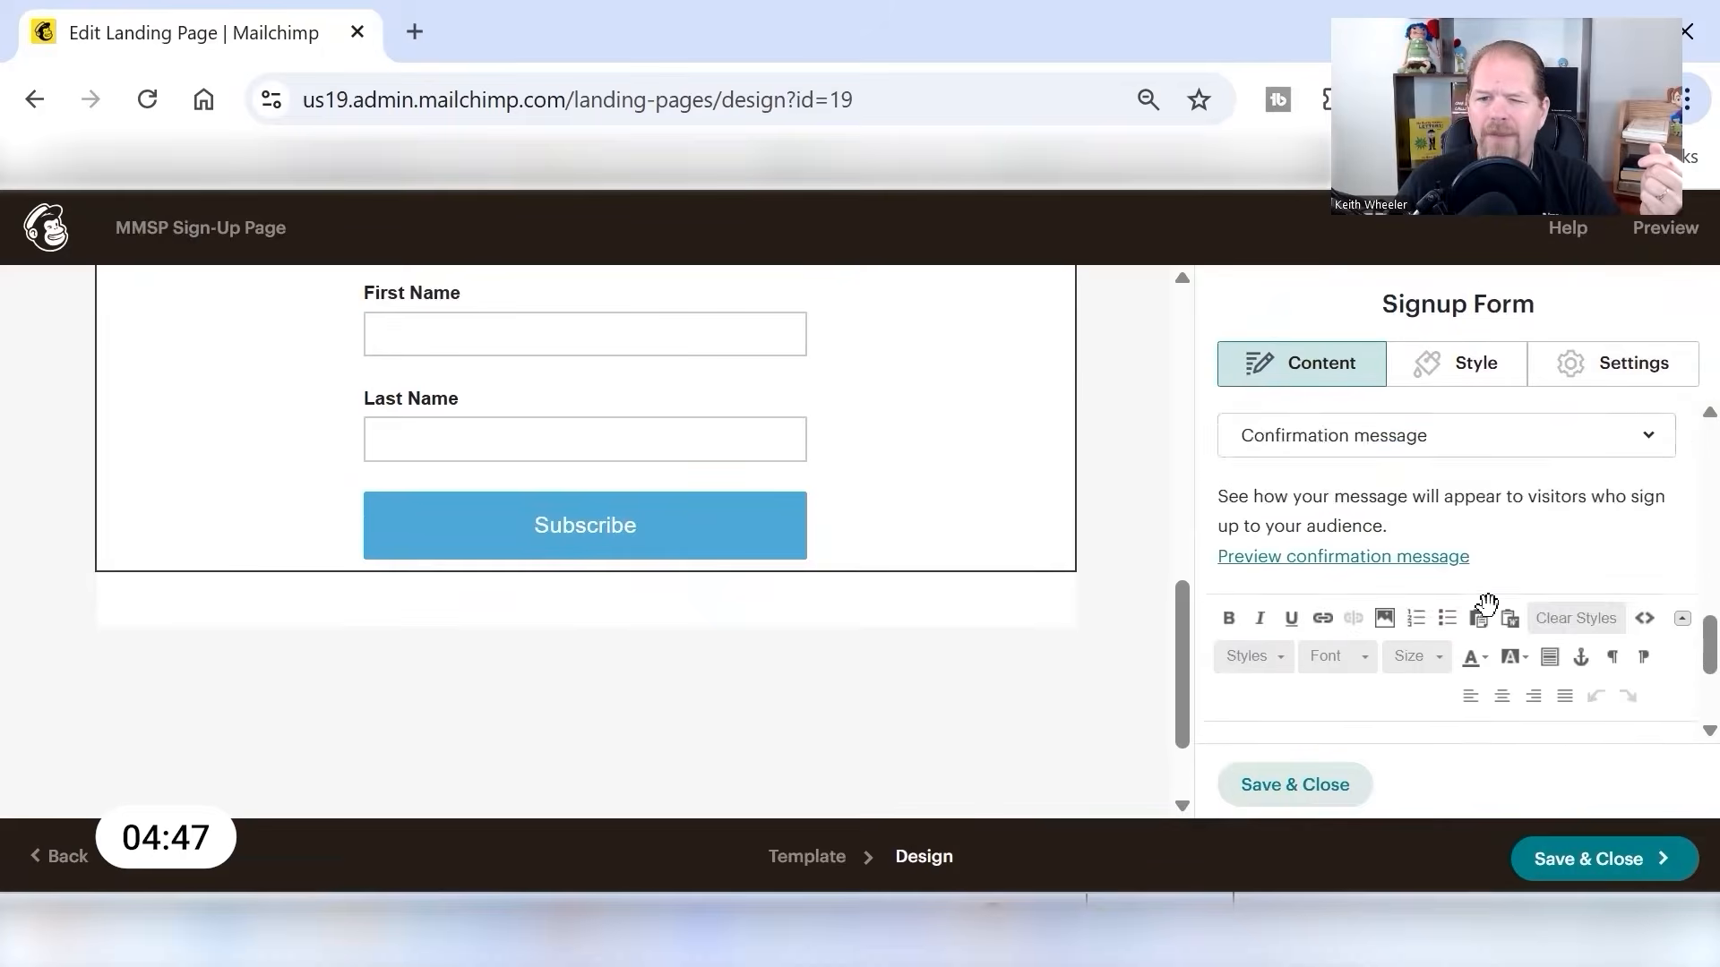
scroll(1486, 603, down, 4)
scroll(1309, 499, up, 3)
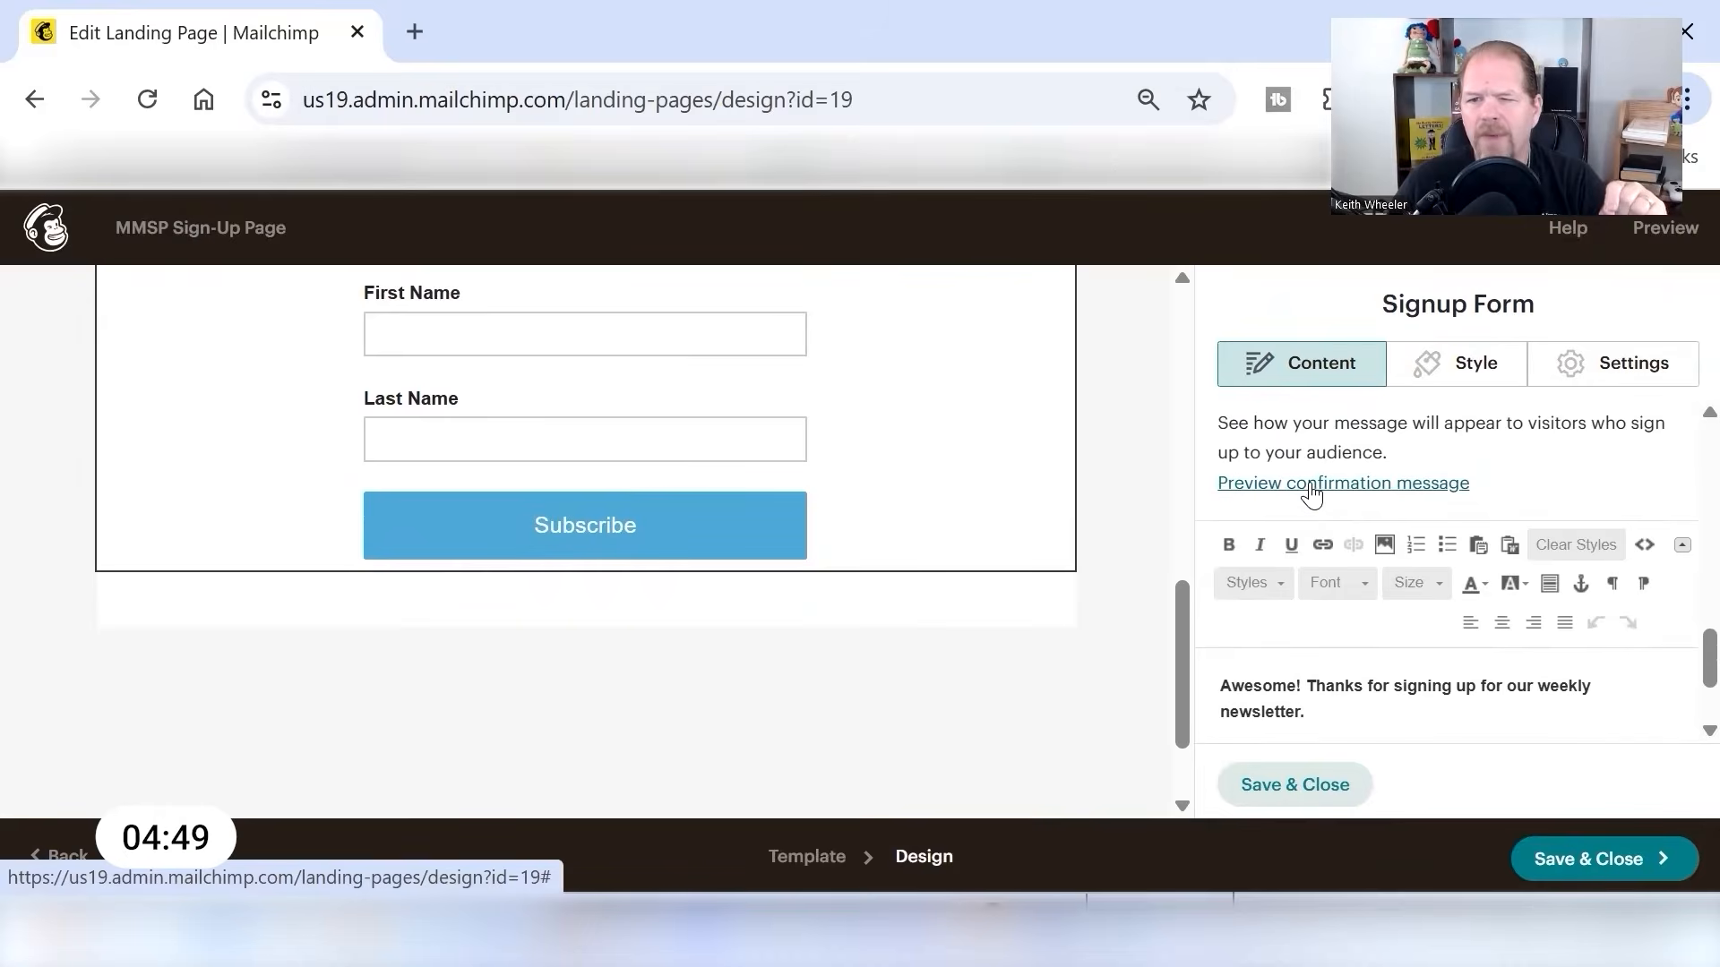
click(1311, 485)
scroll(642, 576, up, 9)
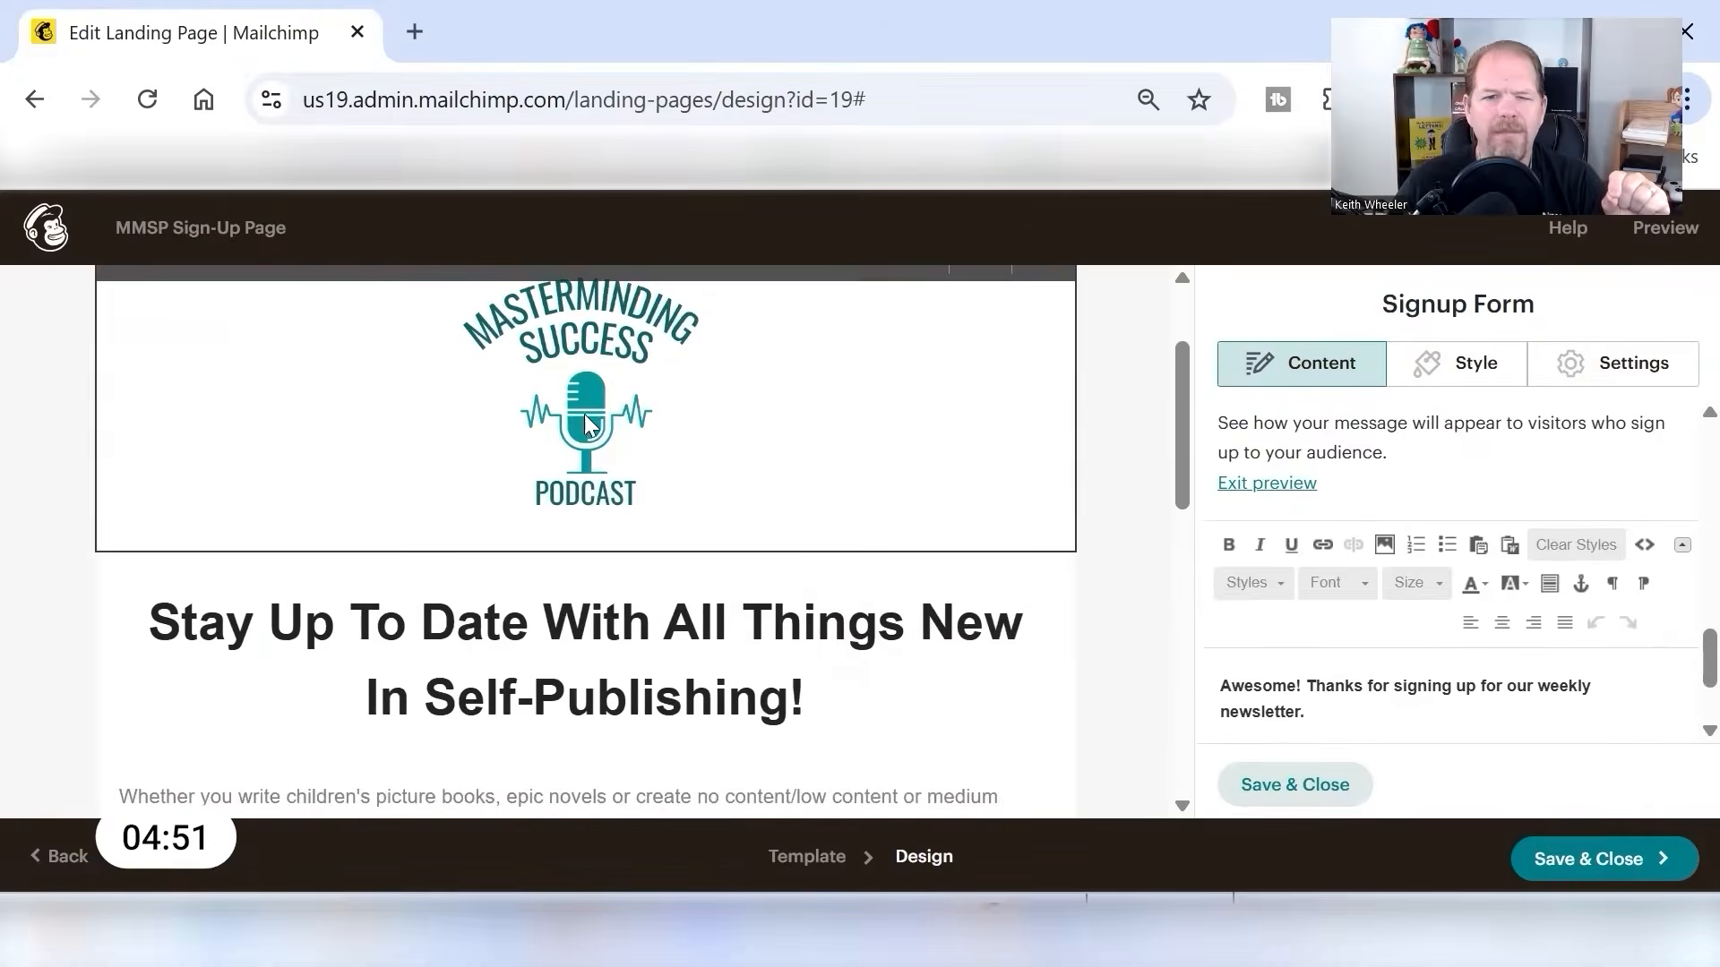
scroll(684, 602, down, 4)
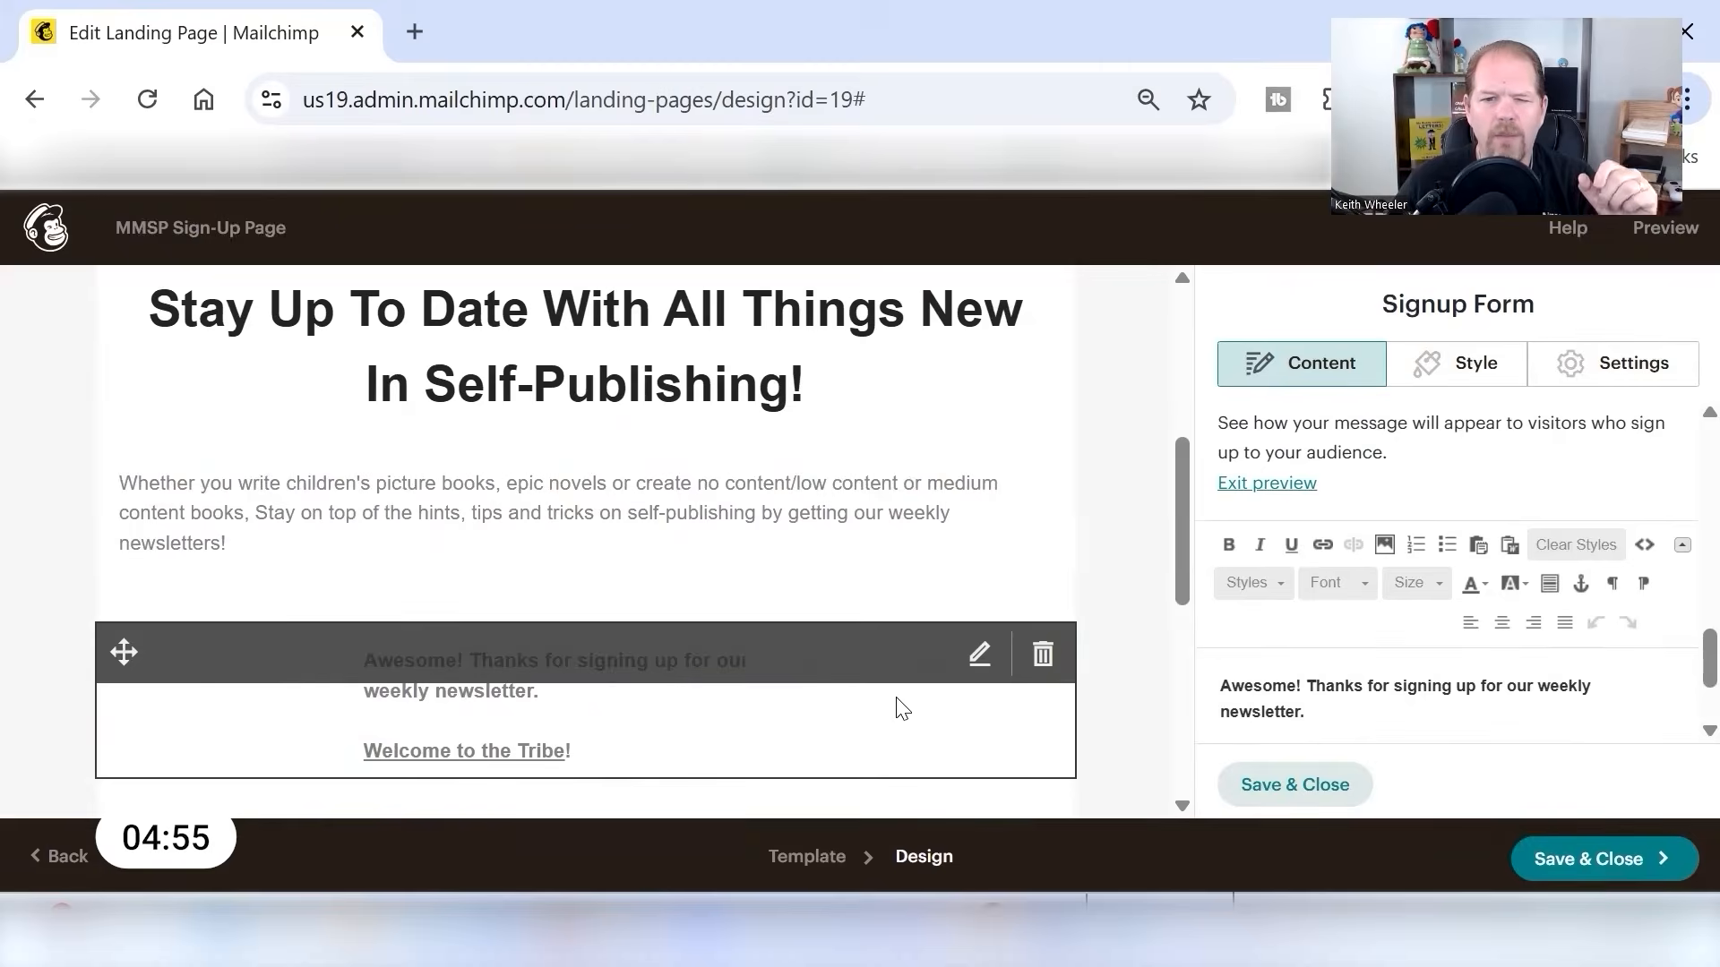
scroll(1501, 622, up, 5)
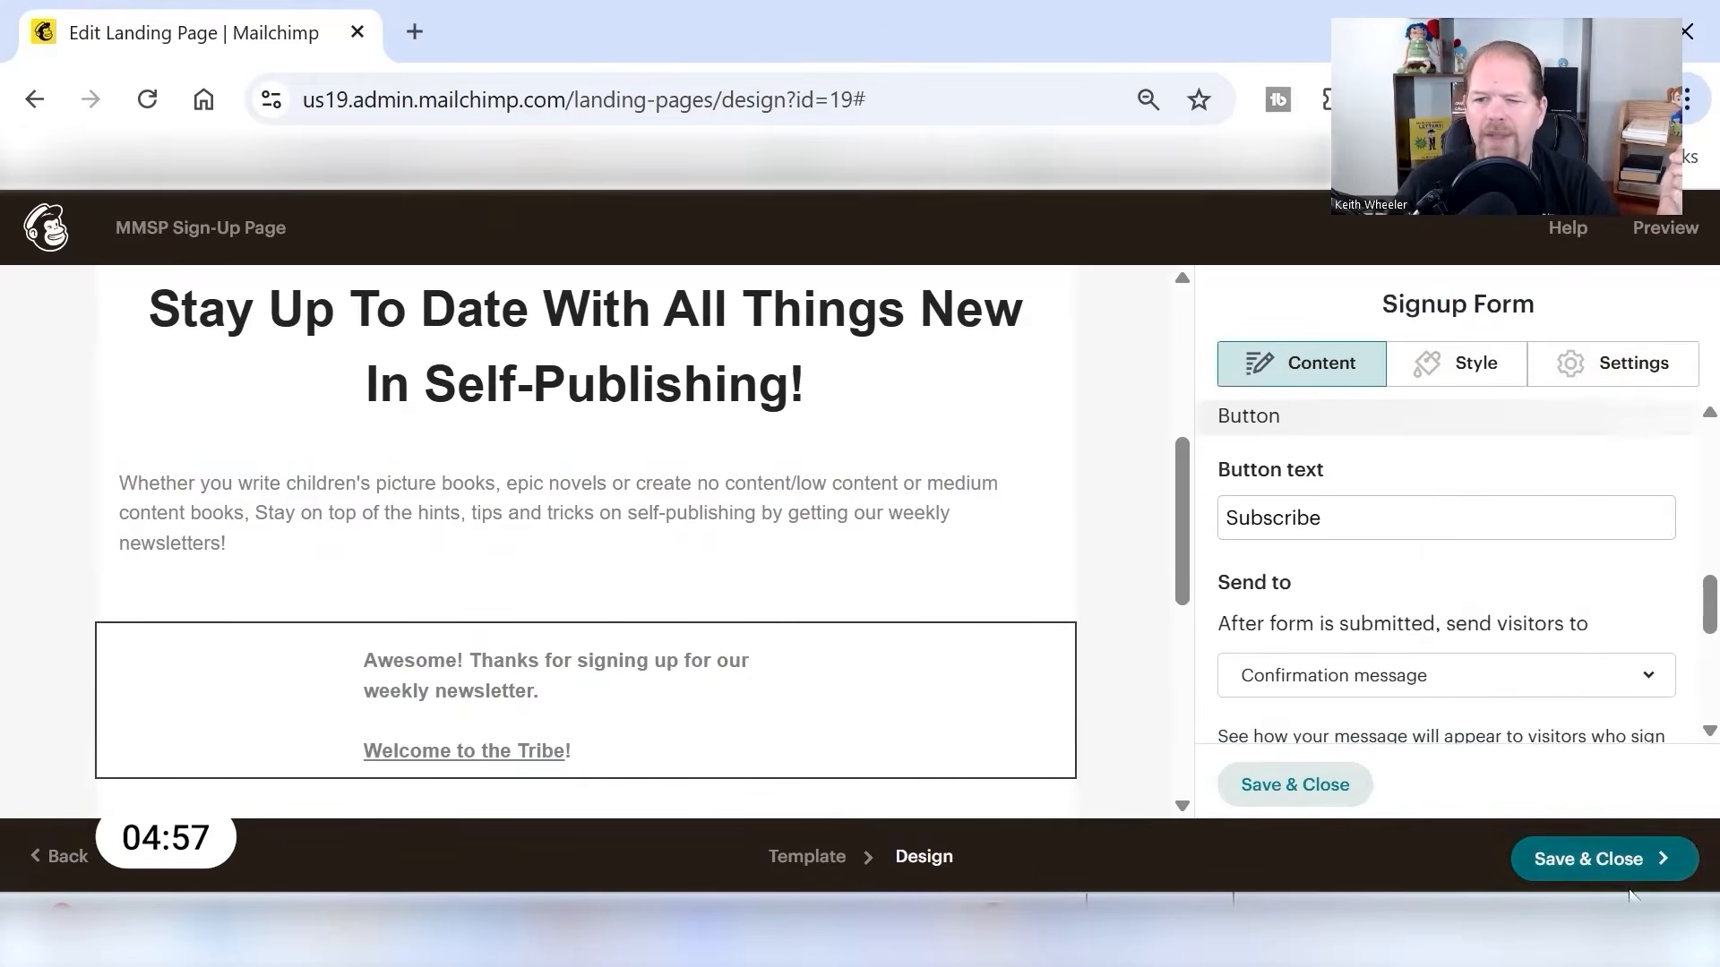
click(1590, 862)
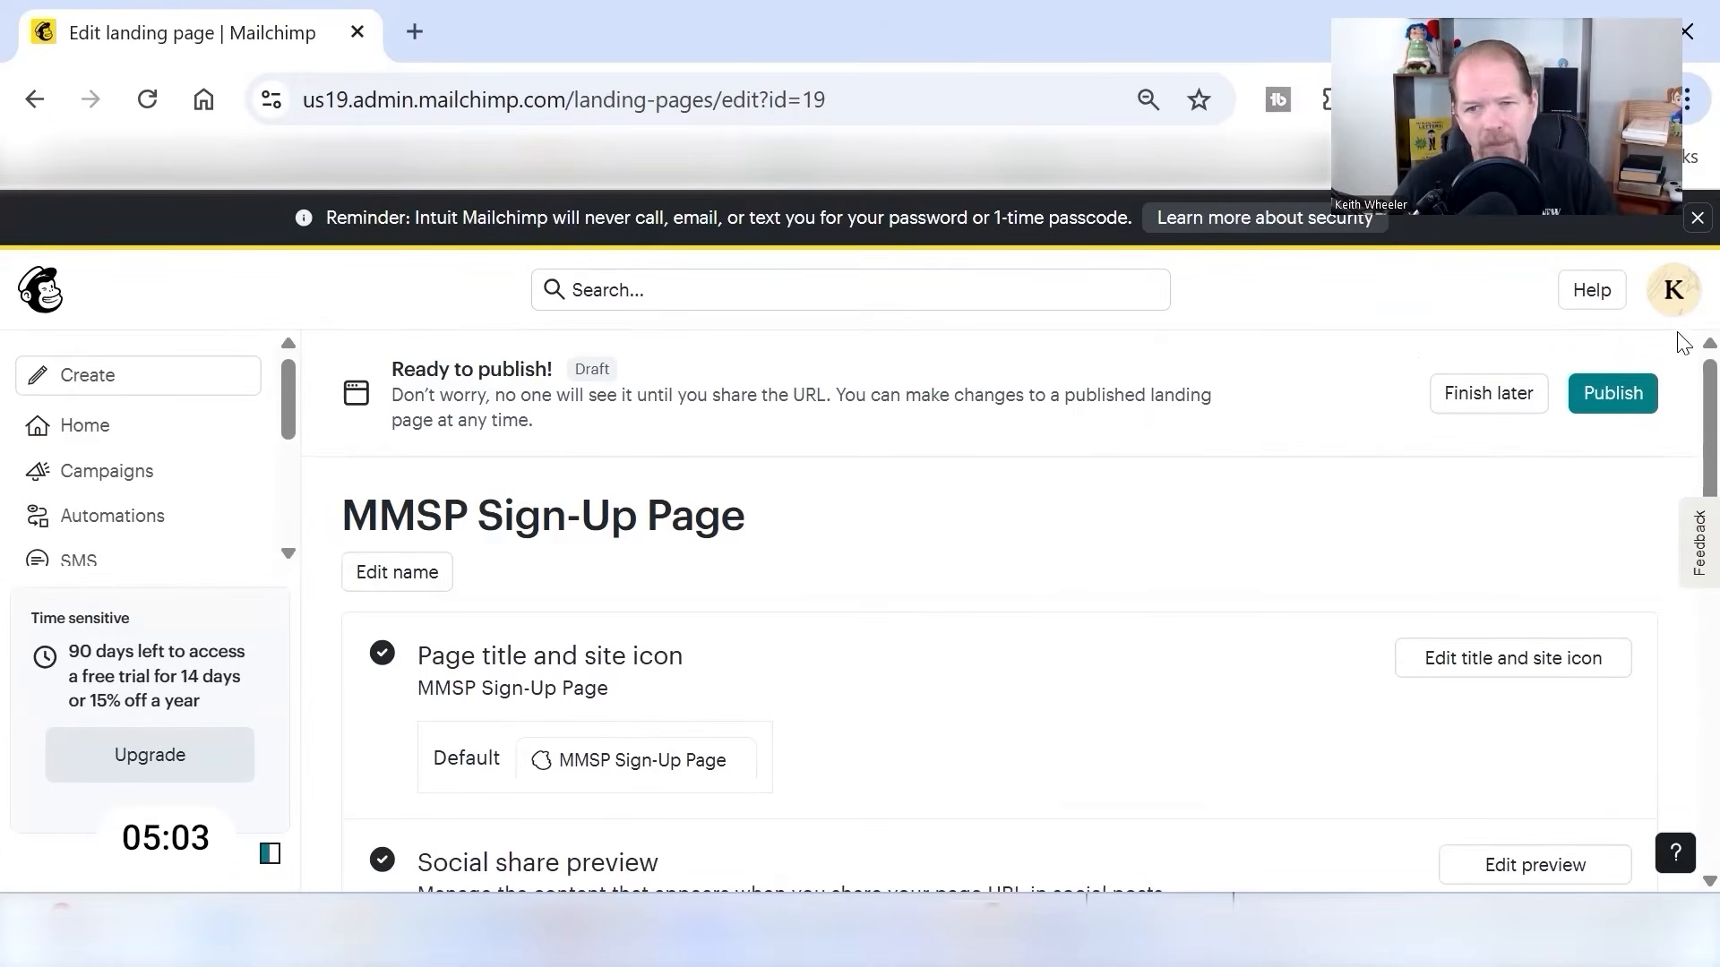
- Save the page URL using the Mailchimp domain with the ending "mmsp-sign-up-page", and publish the landing page
scroll(1024, 559, down, 5)
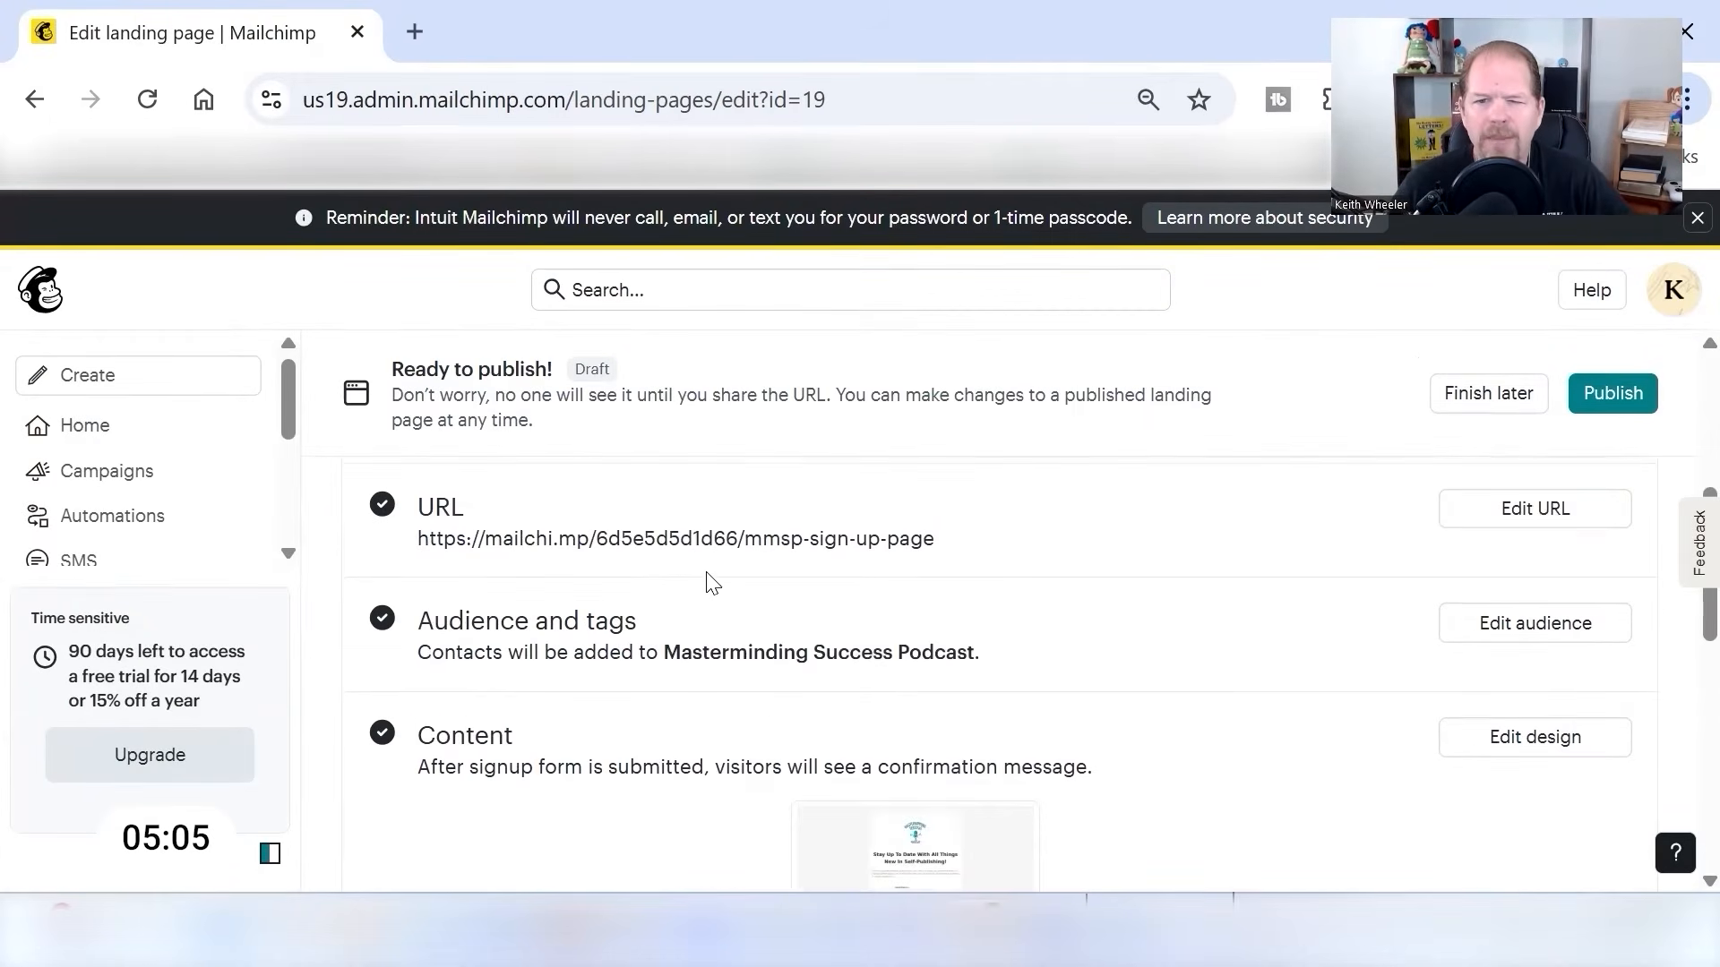
click(1494, 516)
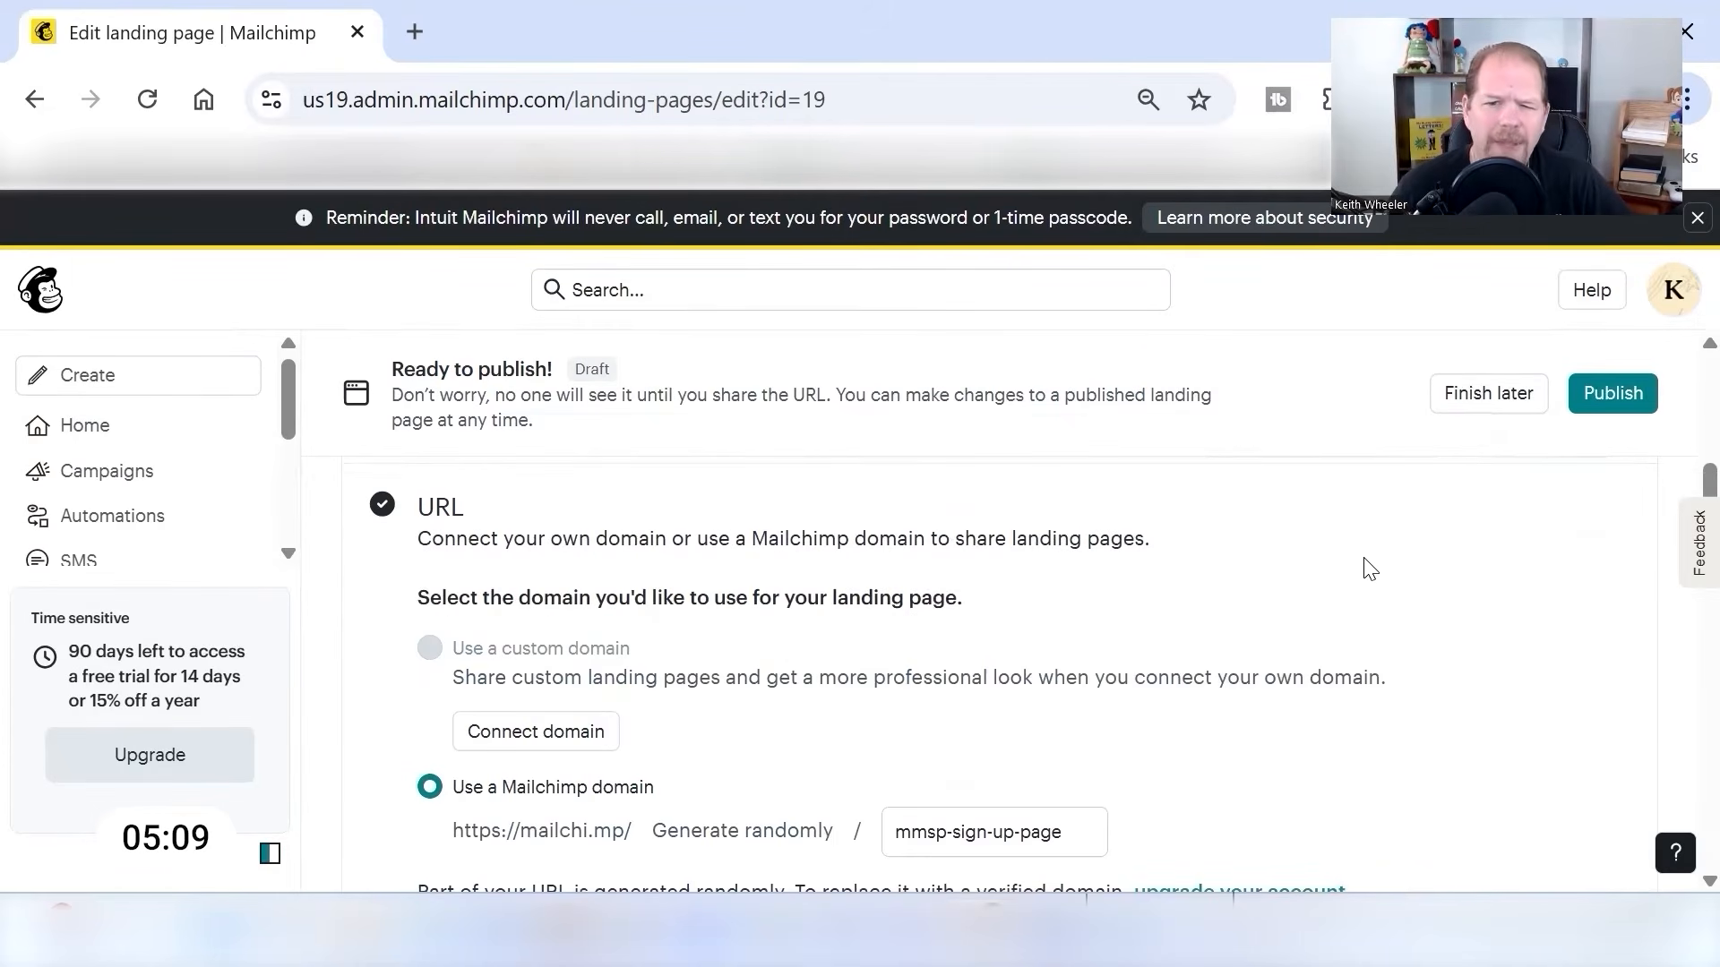
scroll(1091, 672, down, 2)
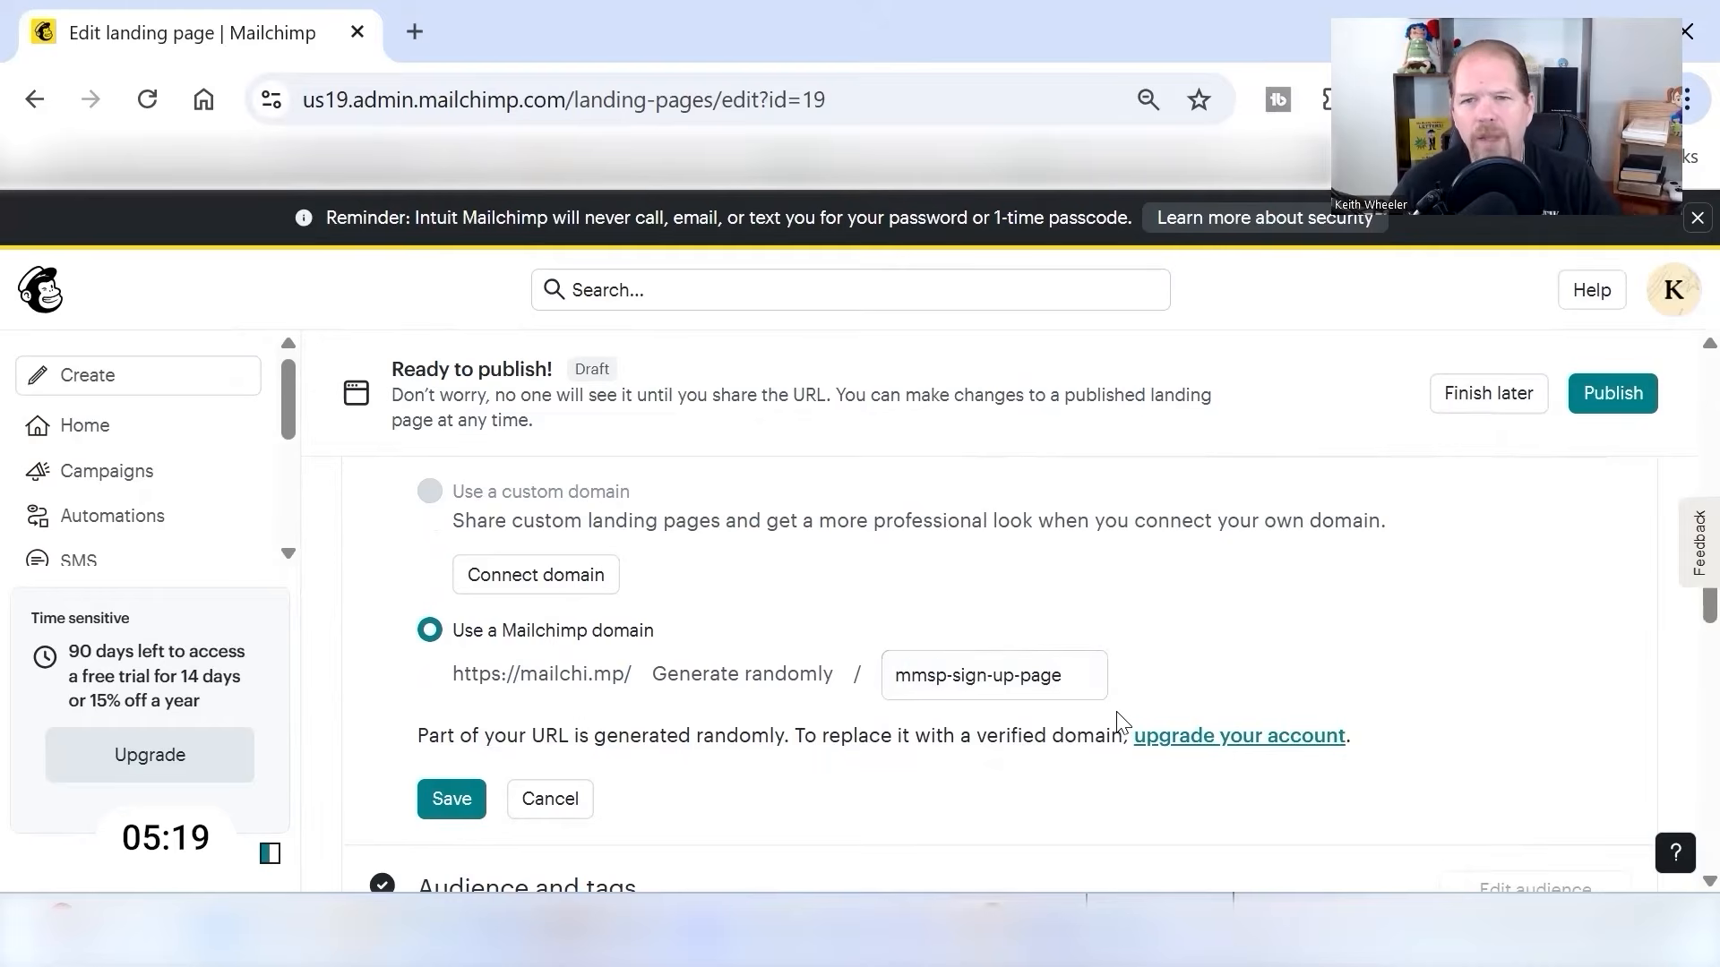
click(452, 800)
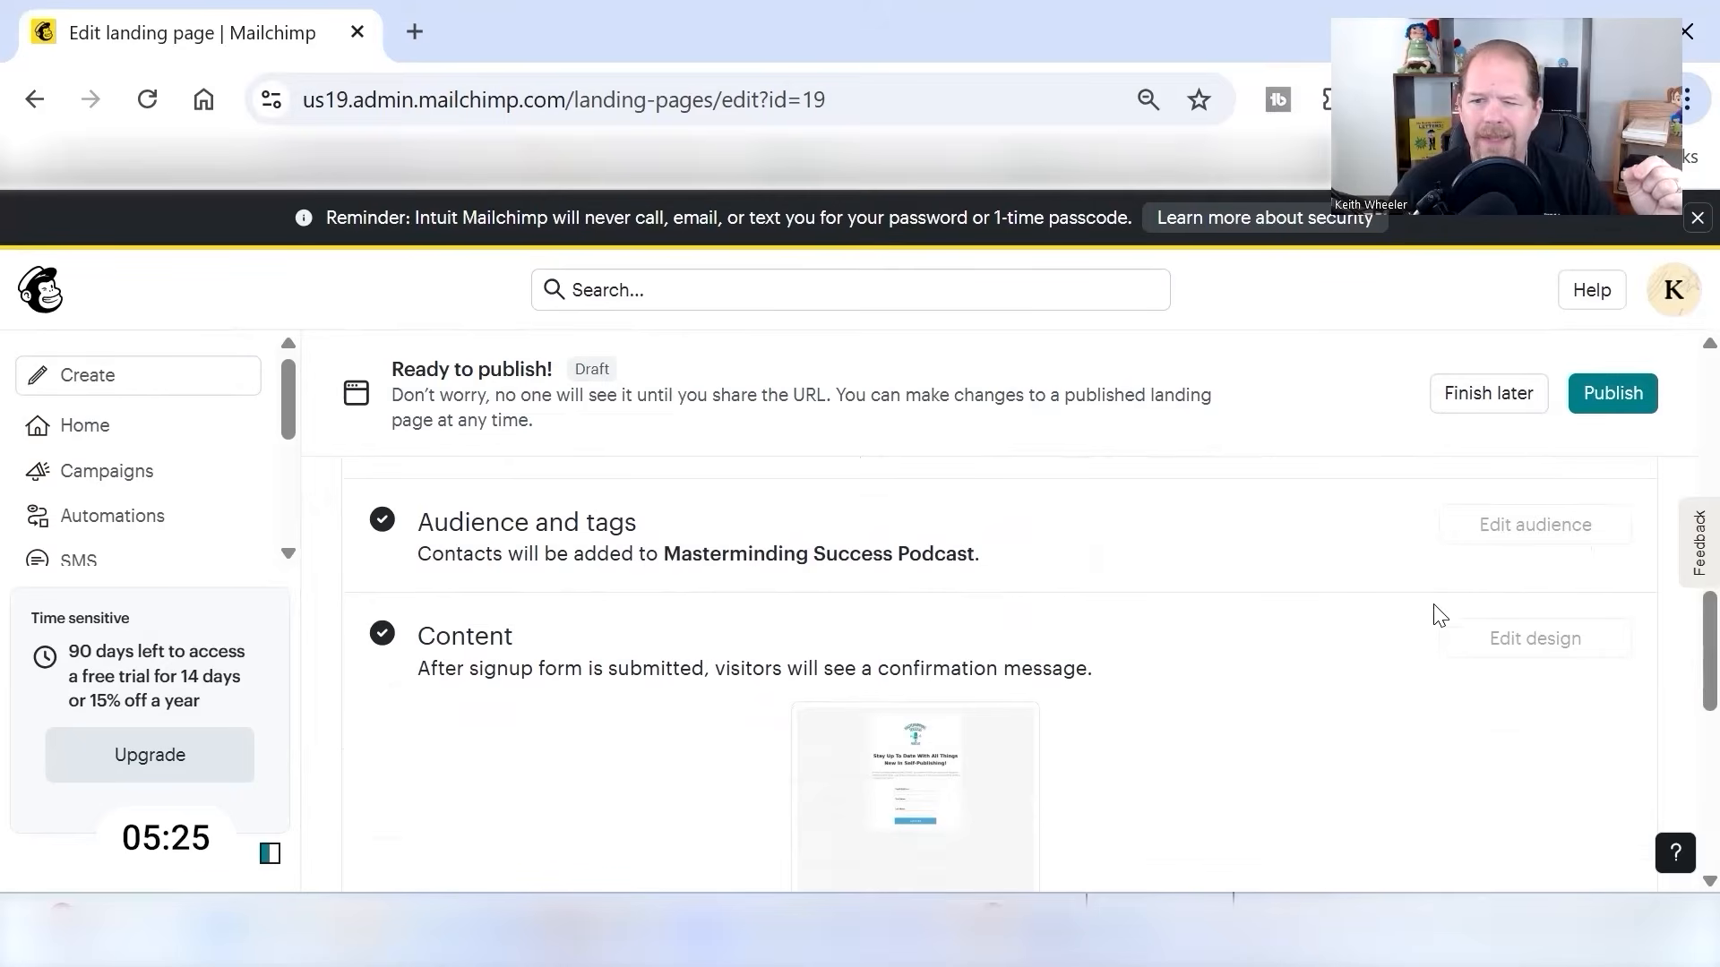
scroll(1382, 703, up, 10)
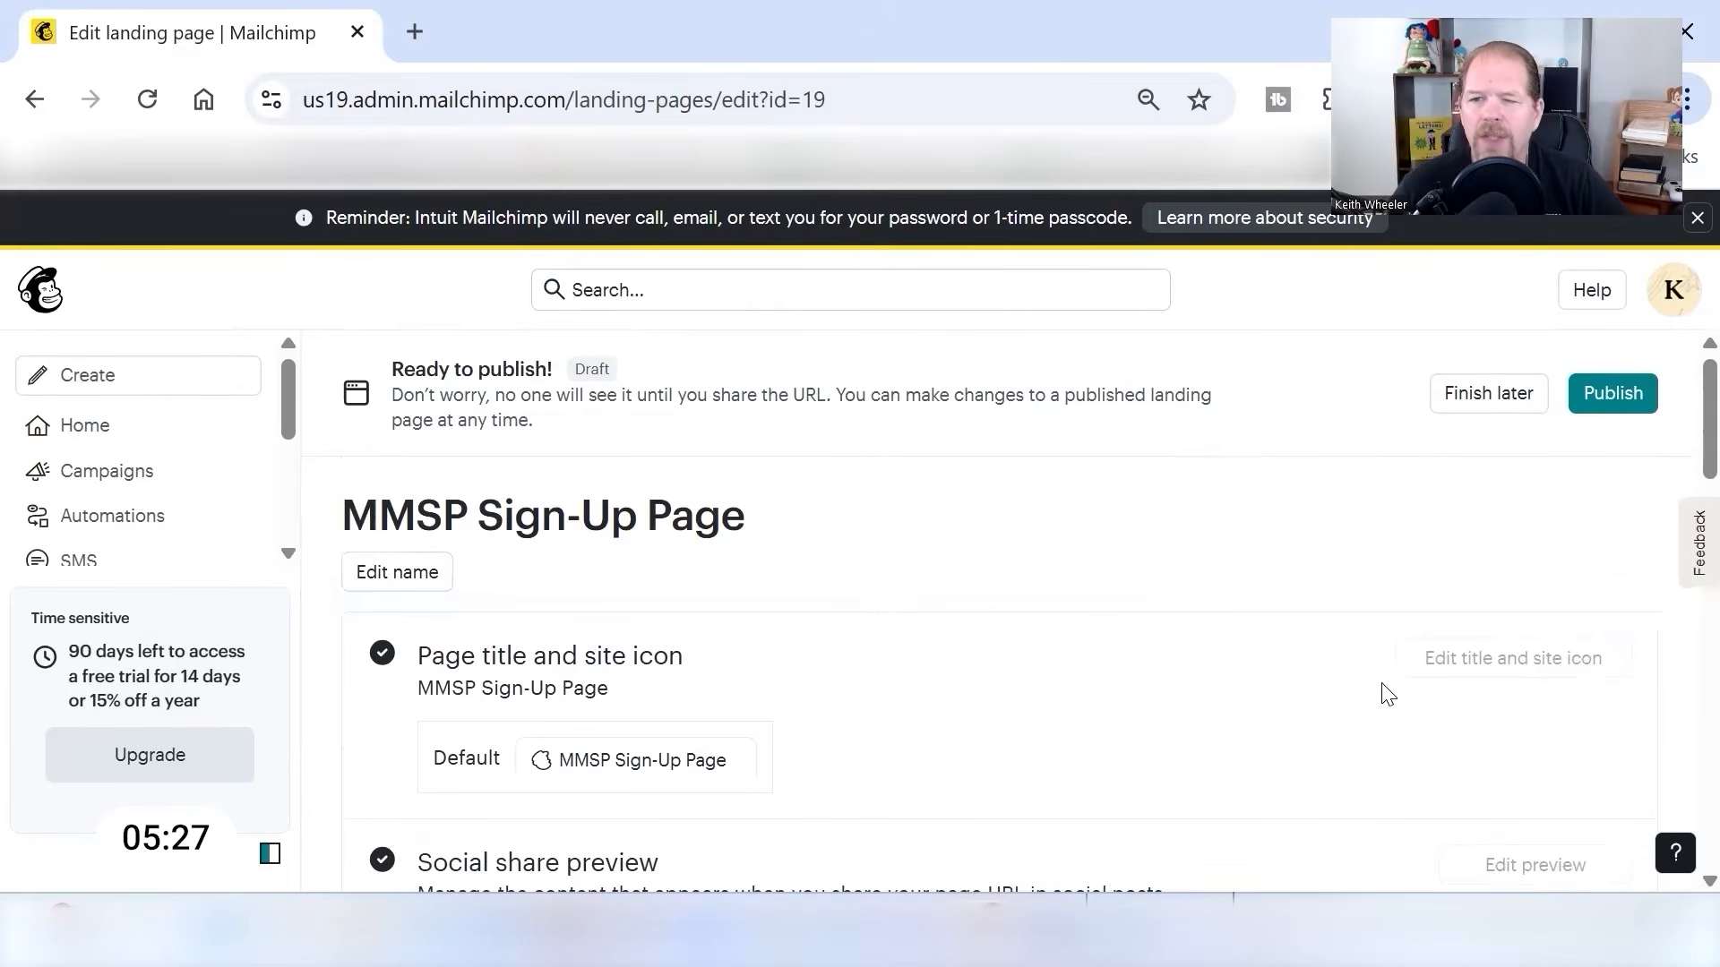
click(1616, 403)
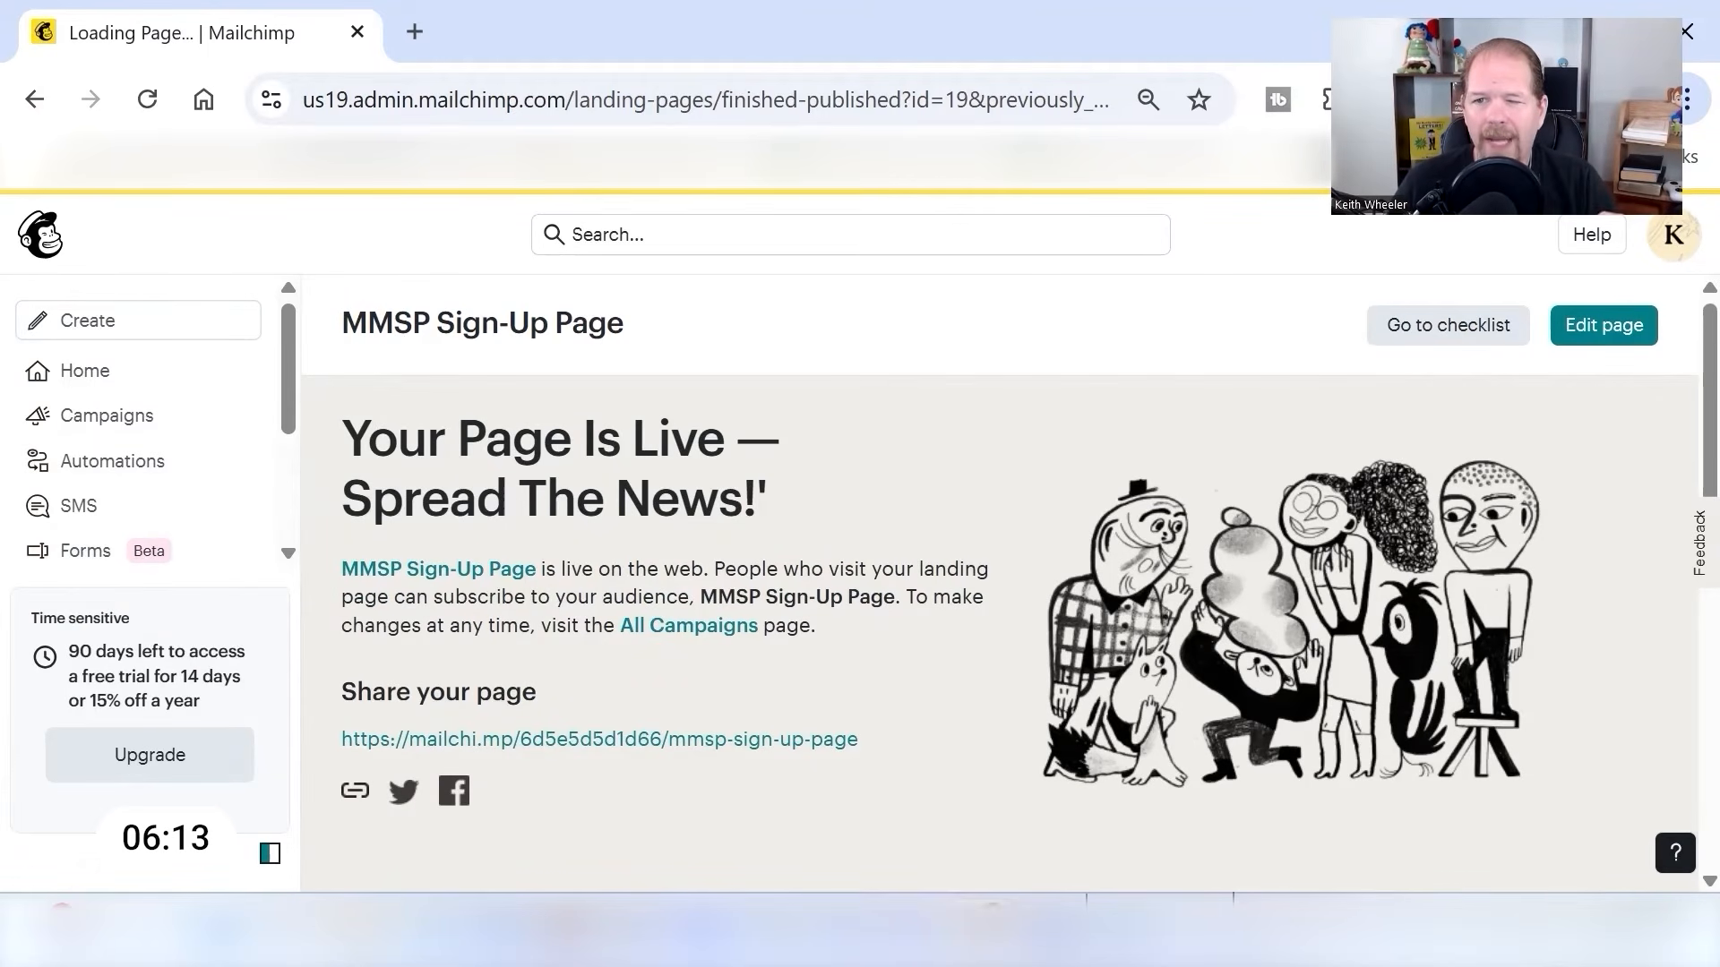
- Reopen the page design and extend the headline with a blue "PLUS", a green underlined "Free Access" and "to "Top 10 Low Content Niches of 2025""
click(1625, 326)
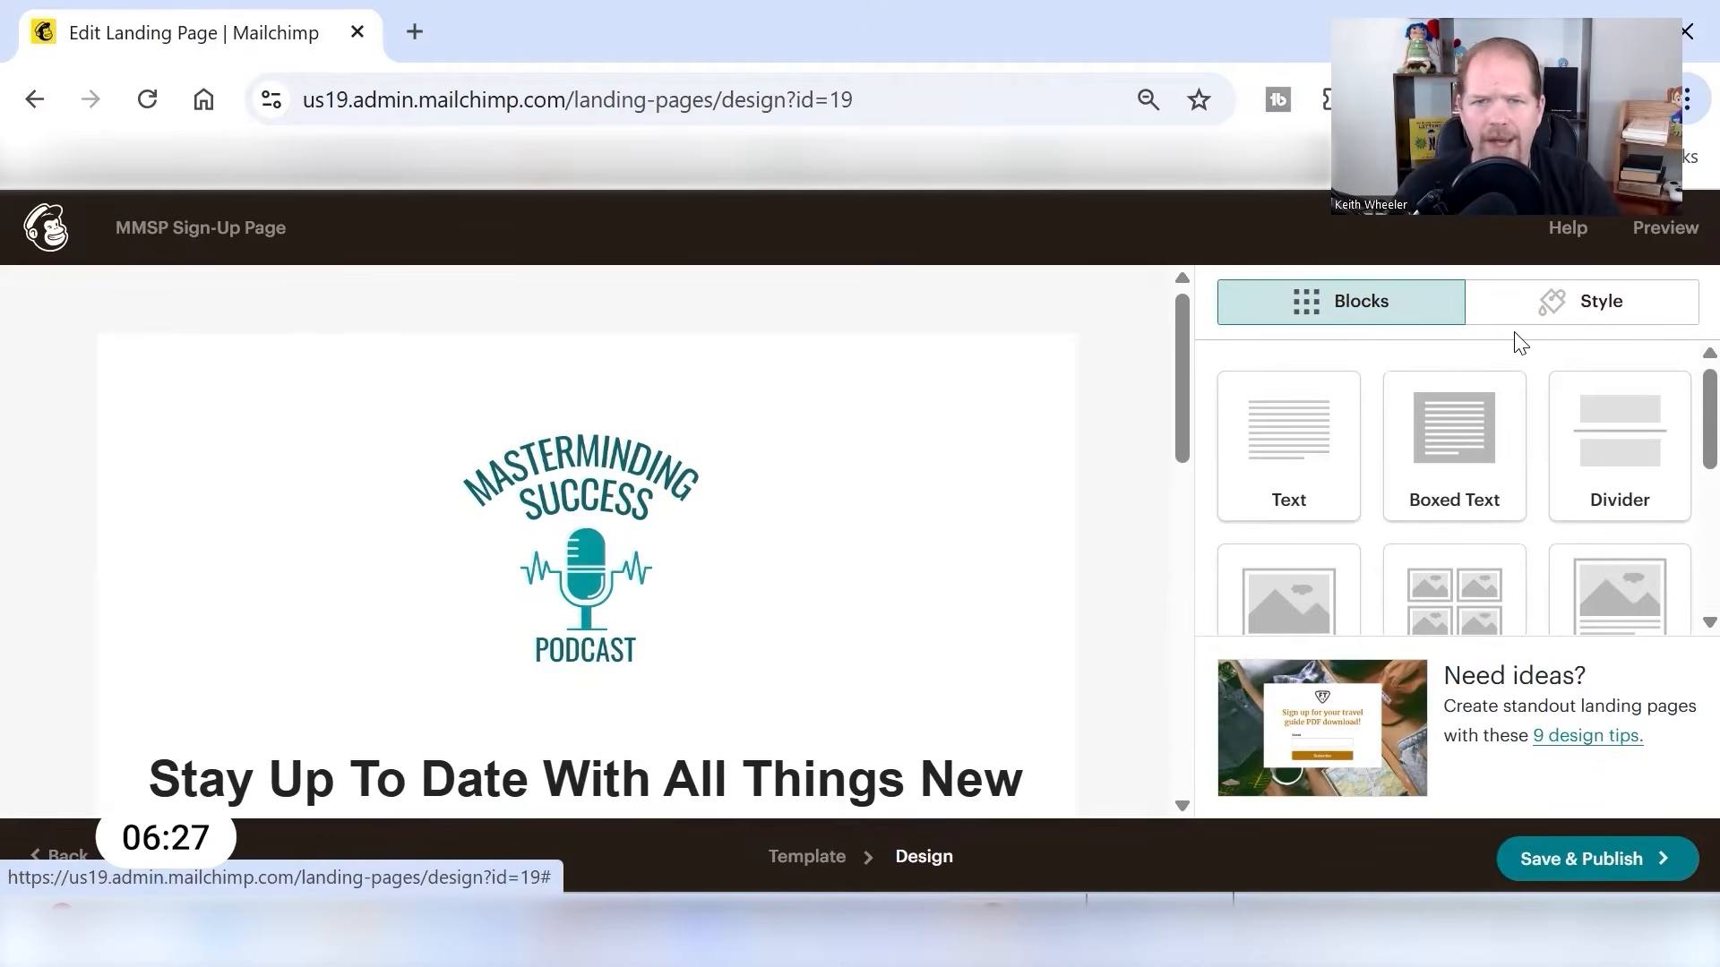
scroll(868, 511, down, 3)
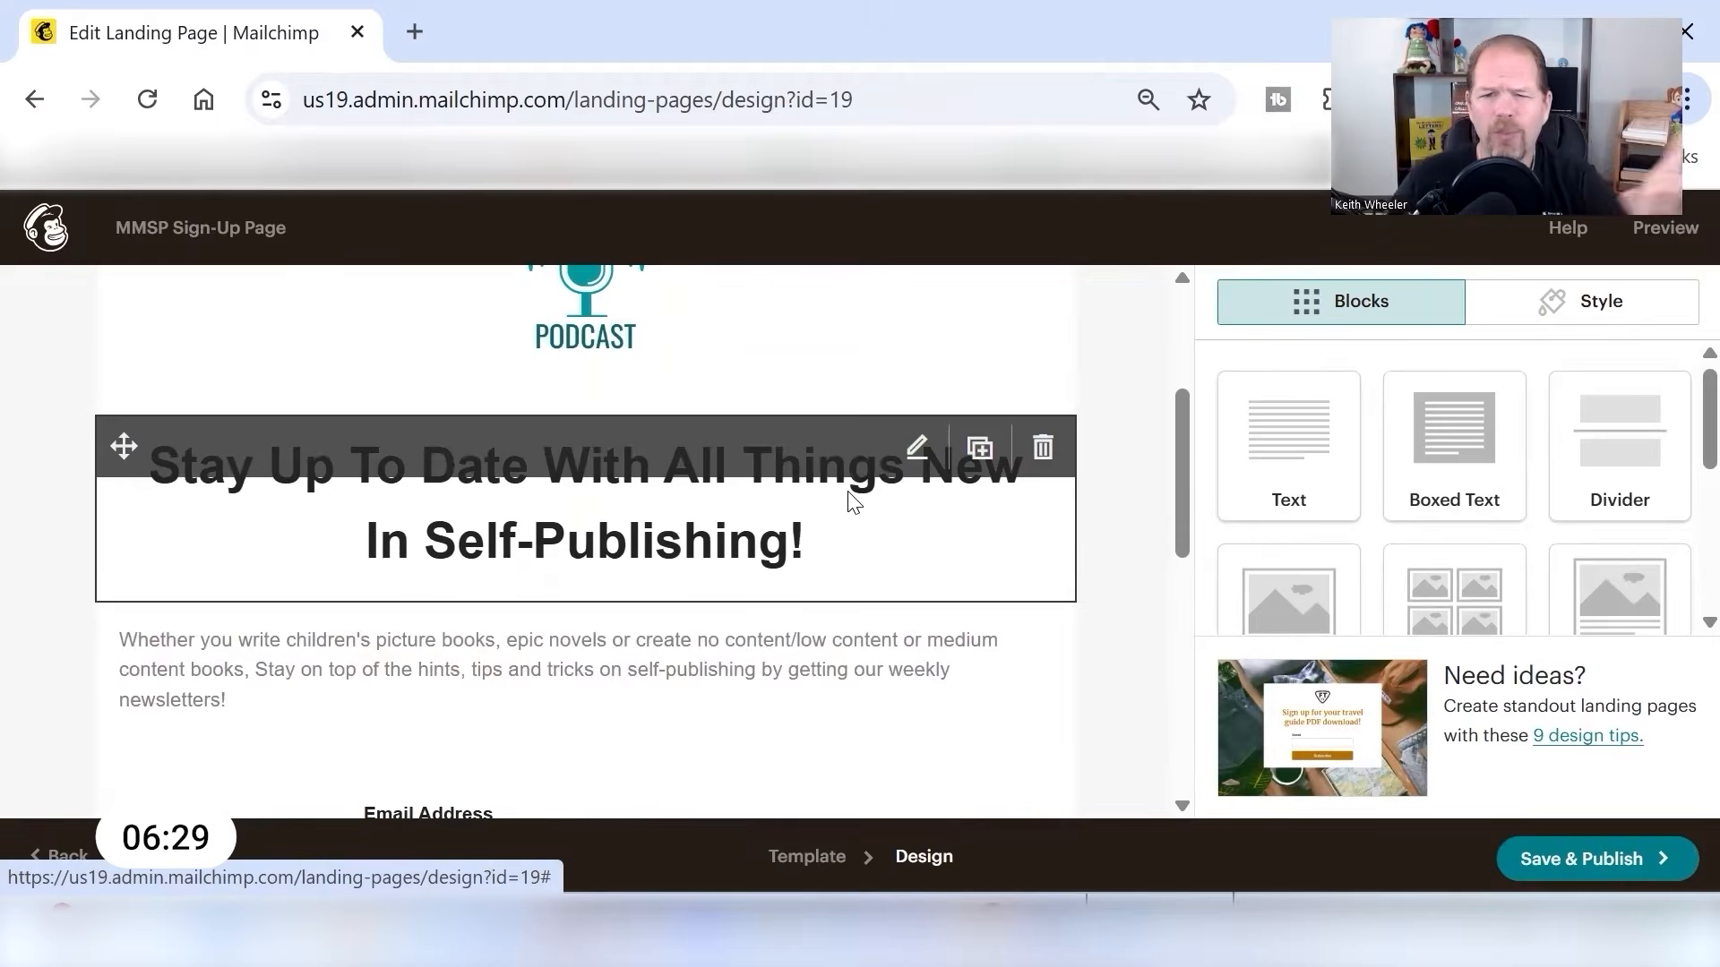
click(917, 447)
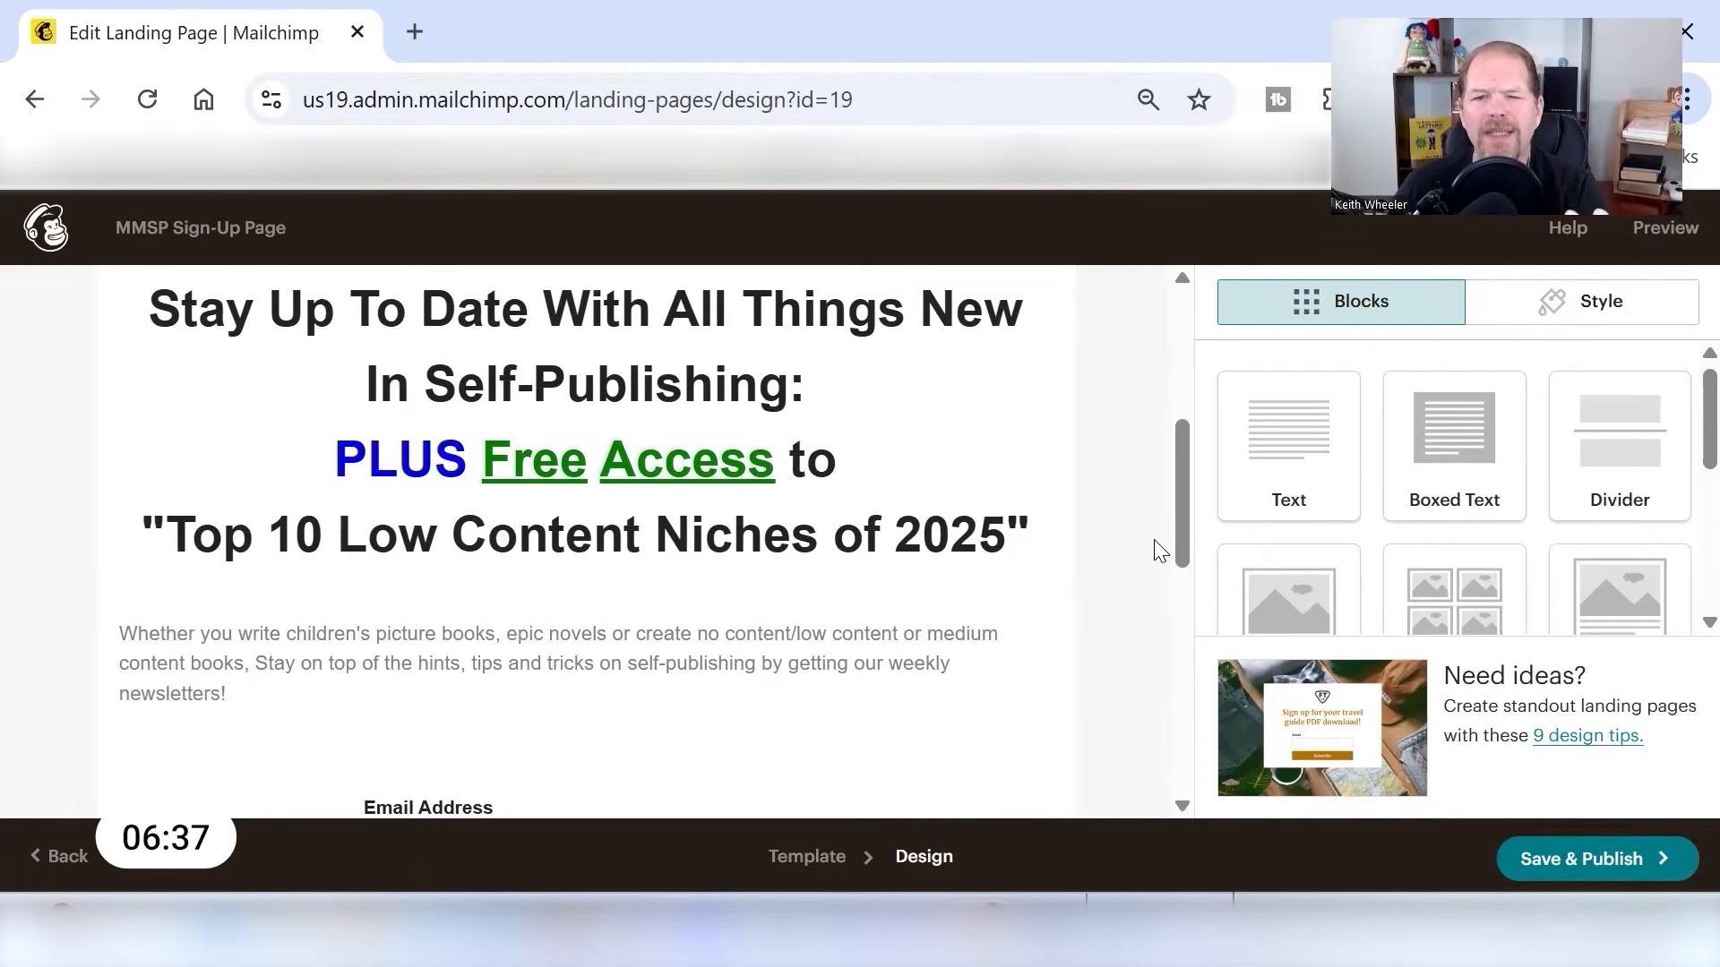
- Add "Here is the Top 10 Low Content Niches in 2025 file we promised." above the welcome line in the signup form's confirmation message
scroll(1394, 609, down, 2)
scroll(987, 489, down, 7)
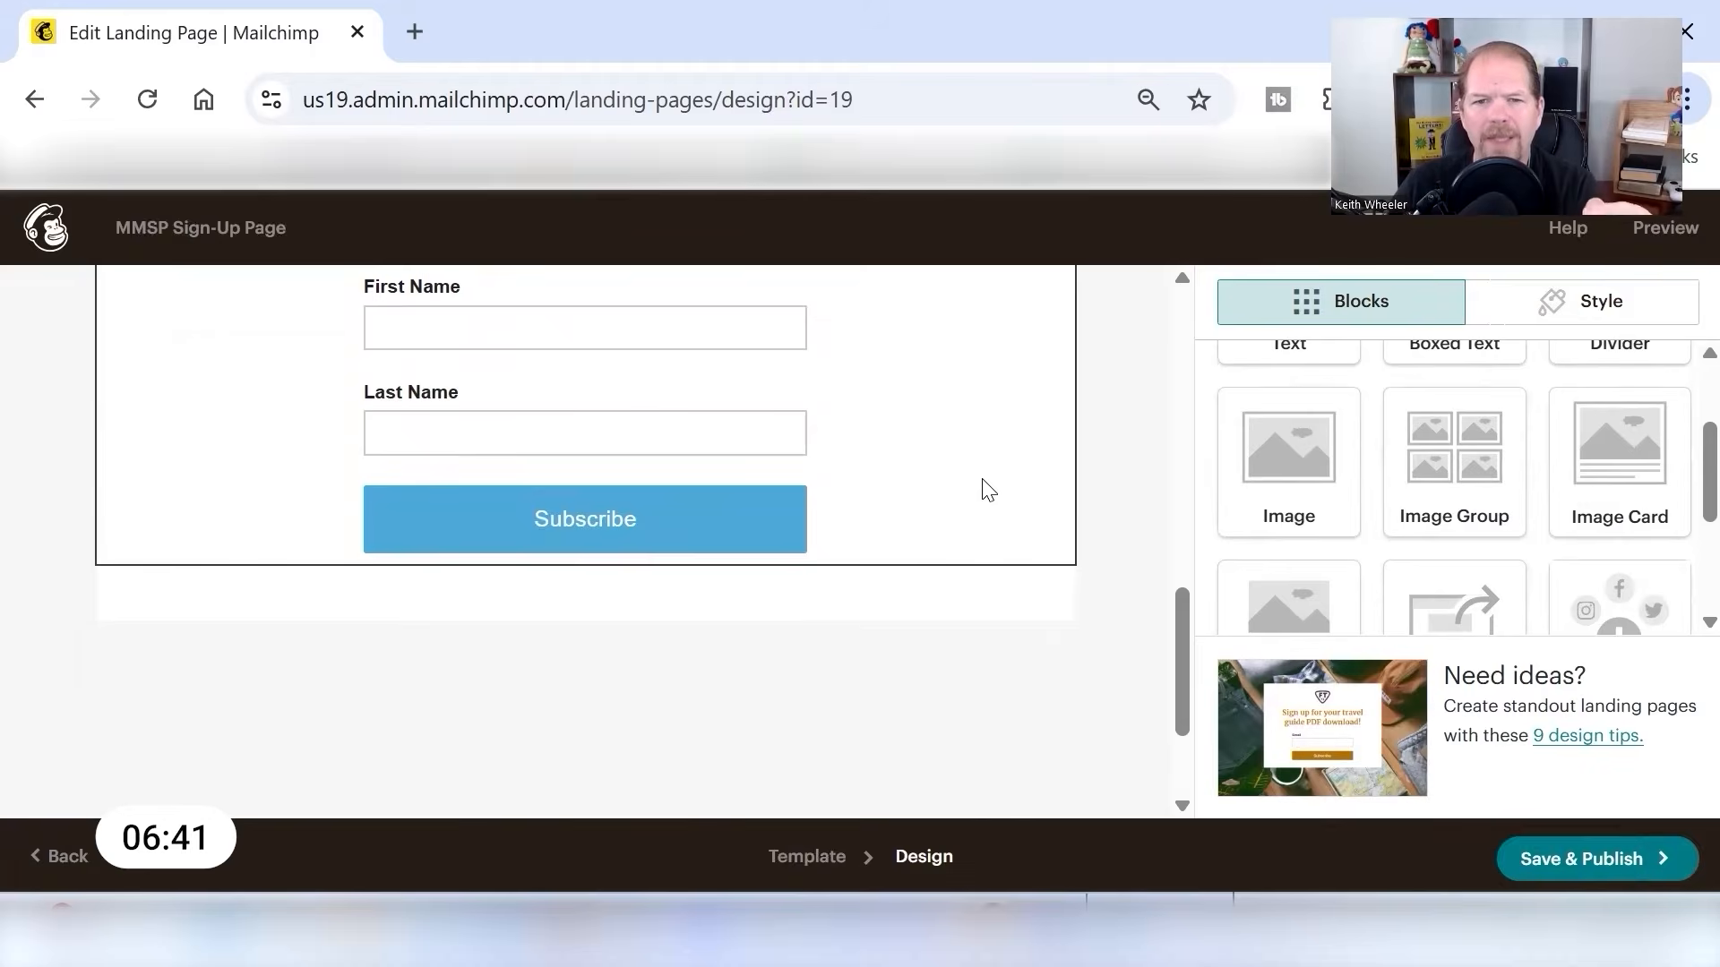
click(987, 488)
scroll(1461, 699, down, 5)
scroll(1460, 694, down, 5)
click(1466, 652)
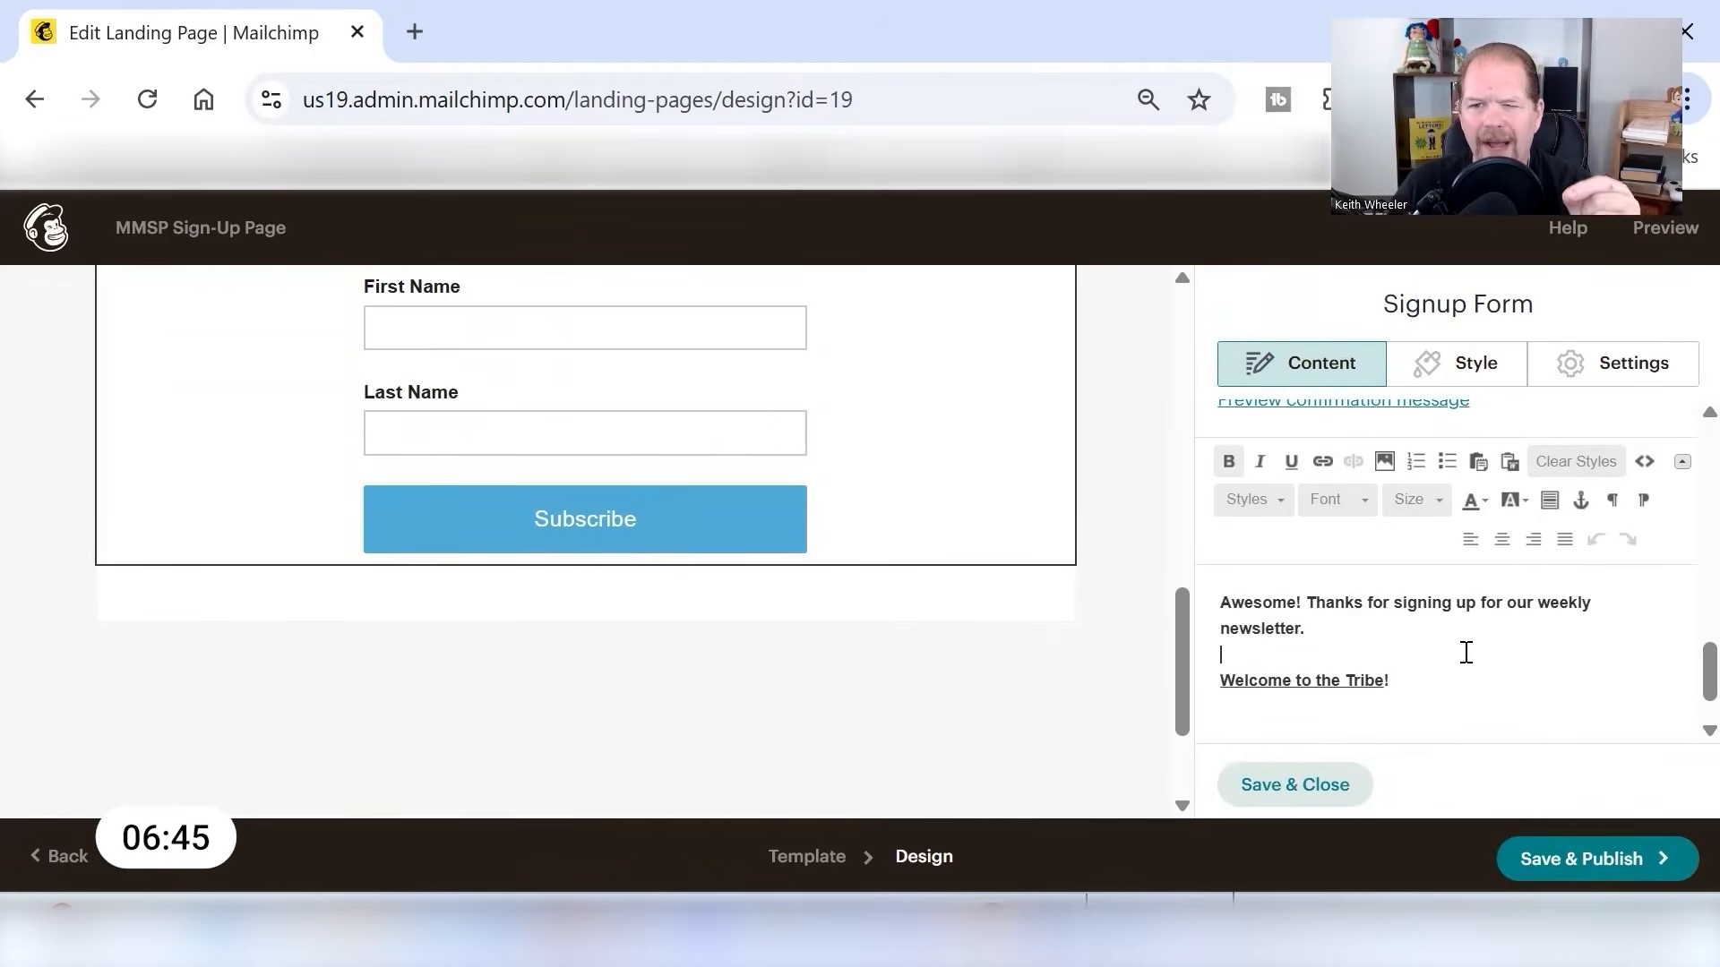
scroll(1467, 652, up, 2)
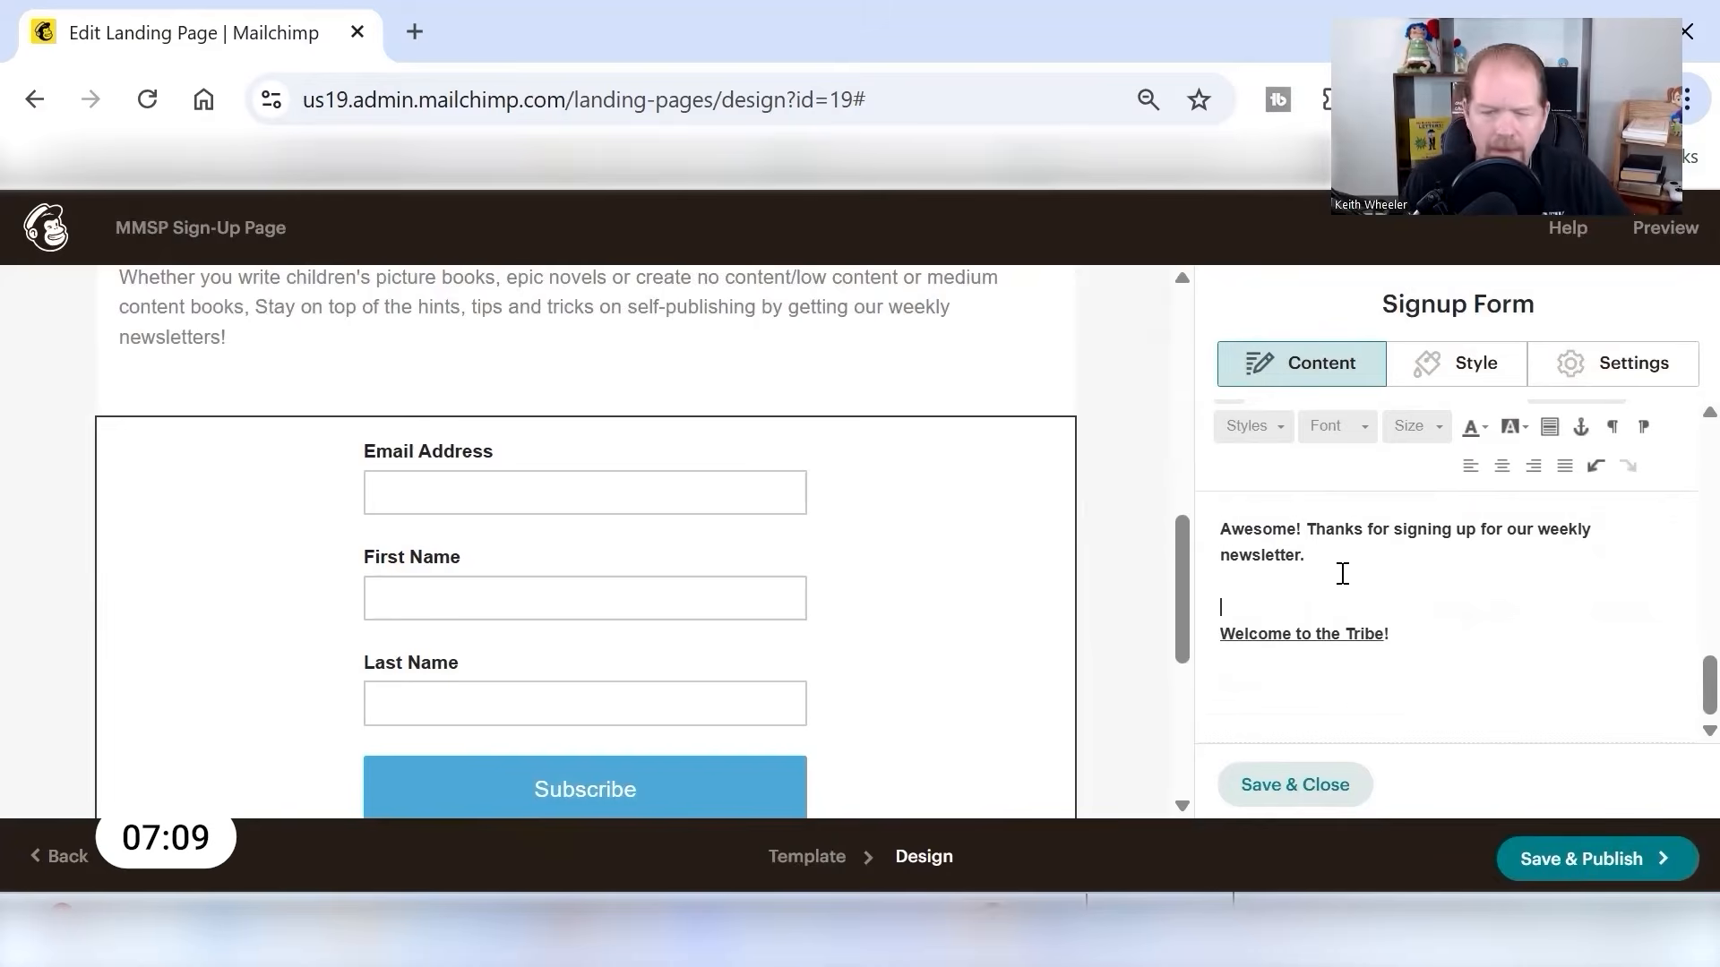
text(Here is the Top 10 Low Content Niches in 2025 file we promised.)
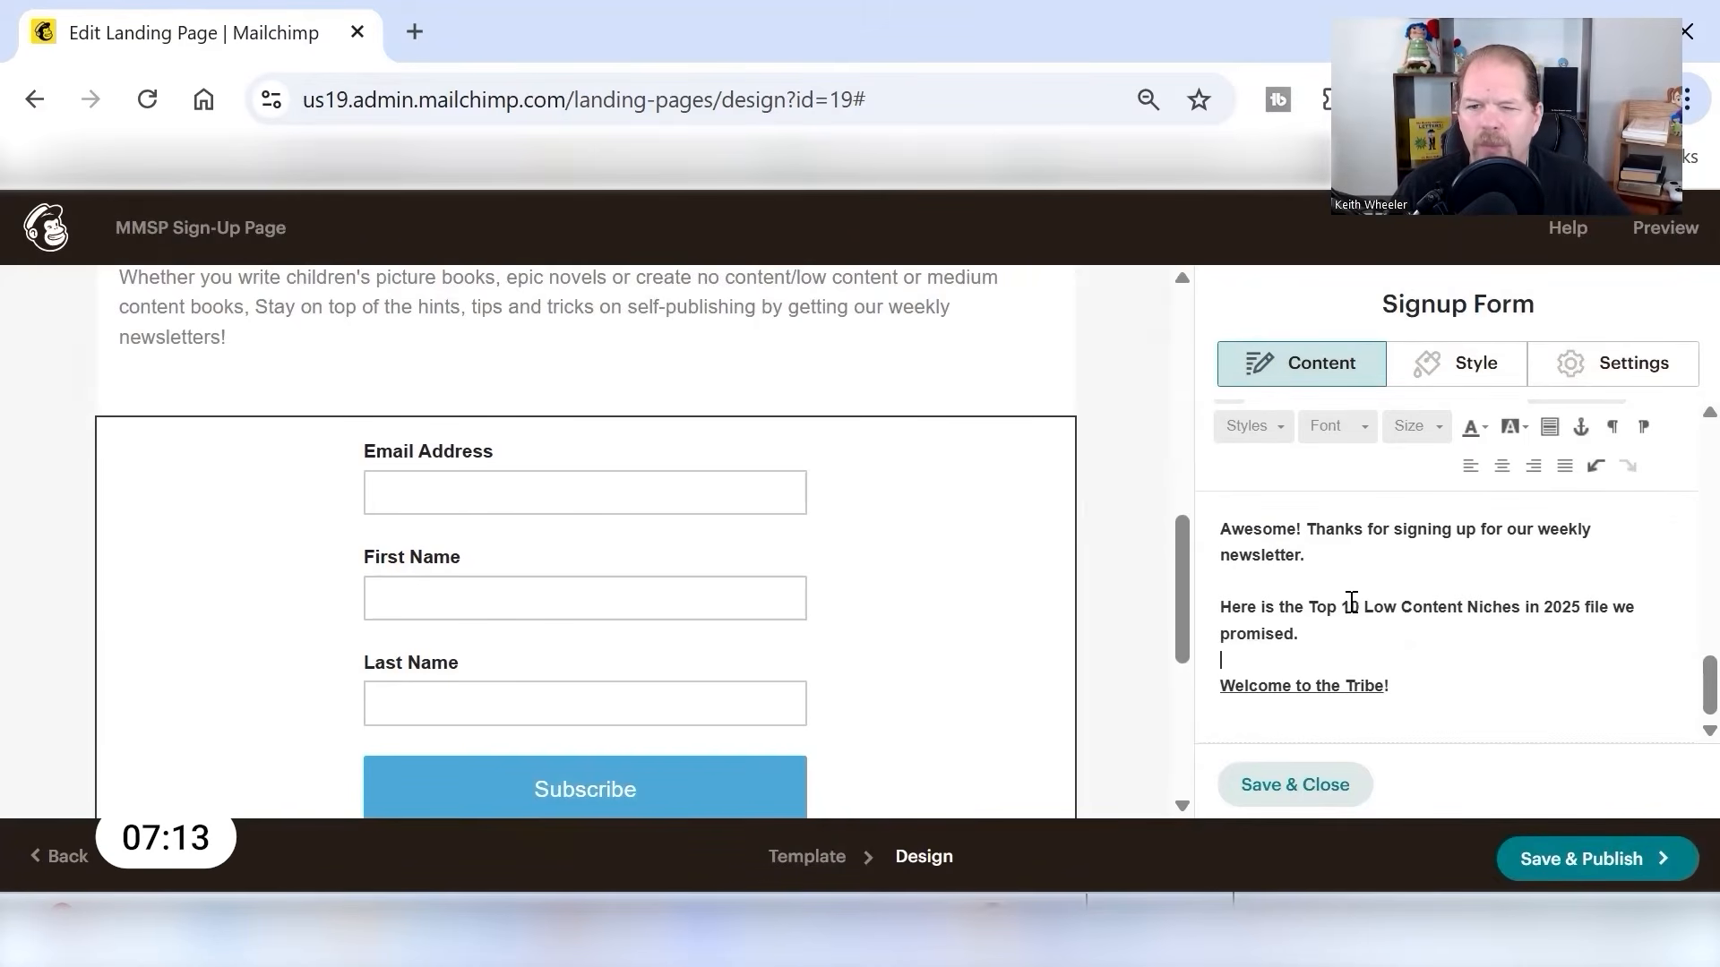
- Link "Top 10 Low Content Niches in 2025" in the confirmation message to an uploaded file of the top 10 low content book niches
drag(1312, 610, 1578, 609)
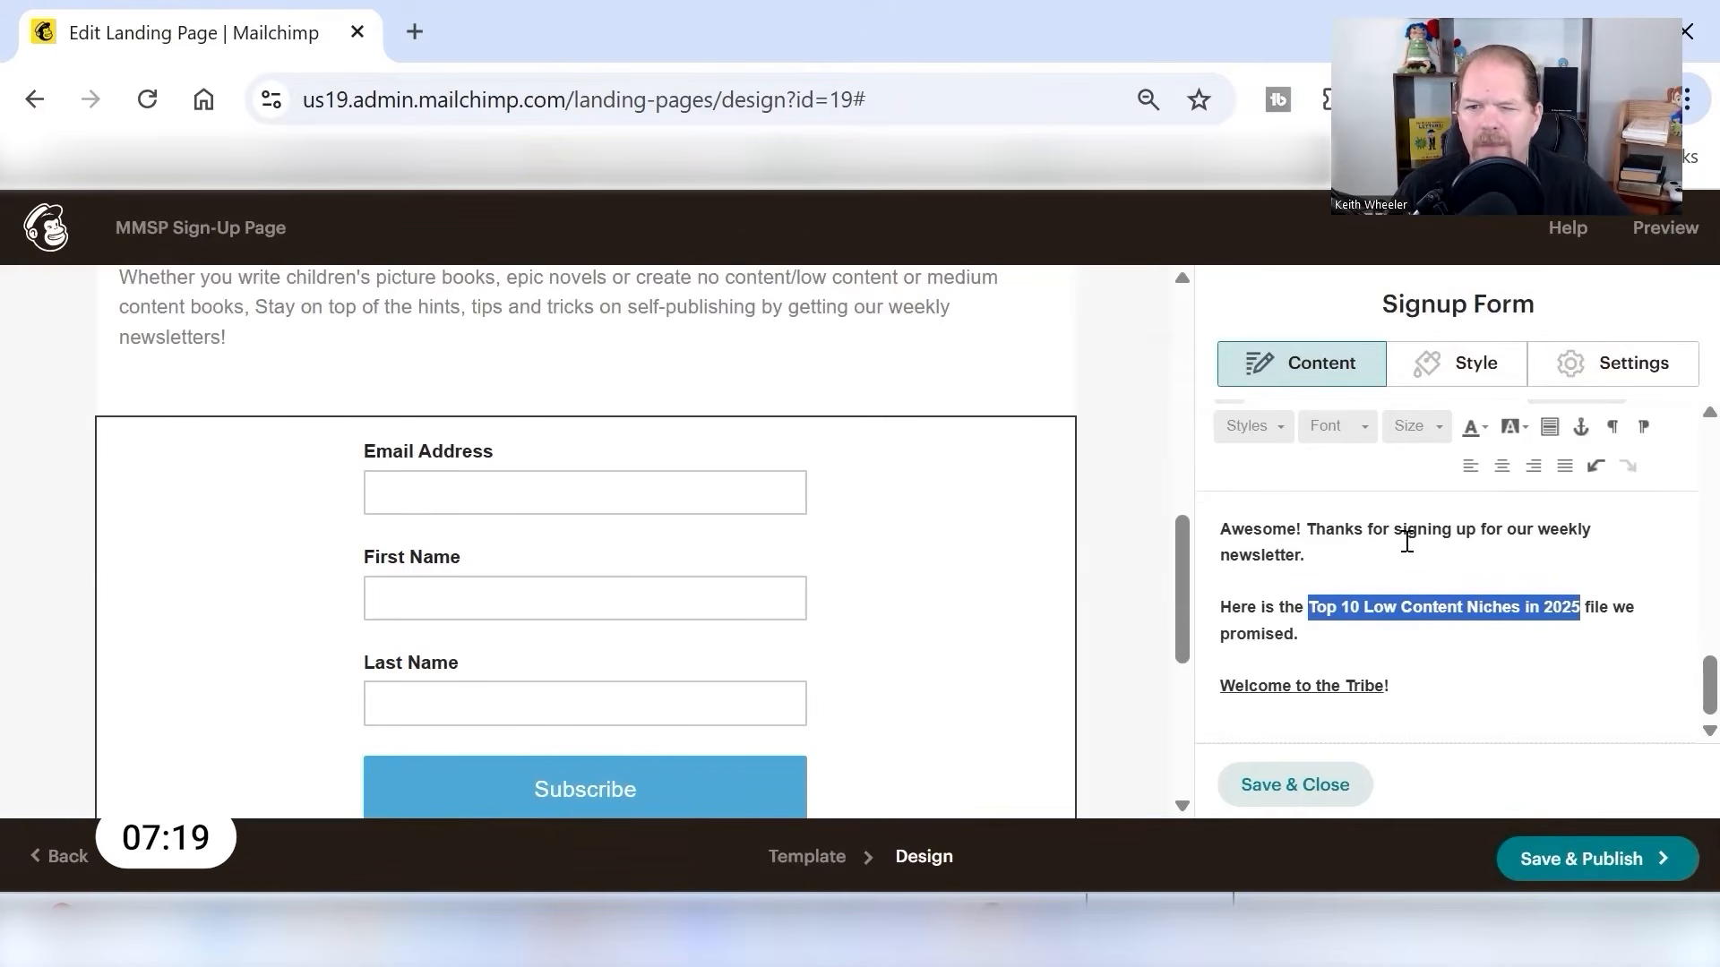
scroll(1380, 564, up, 2)
click(1326, 545)
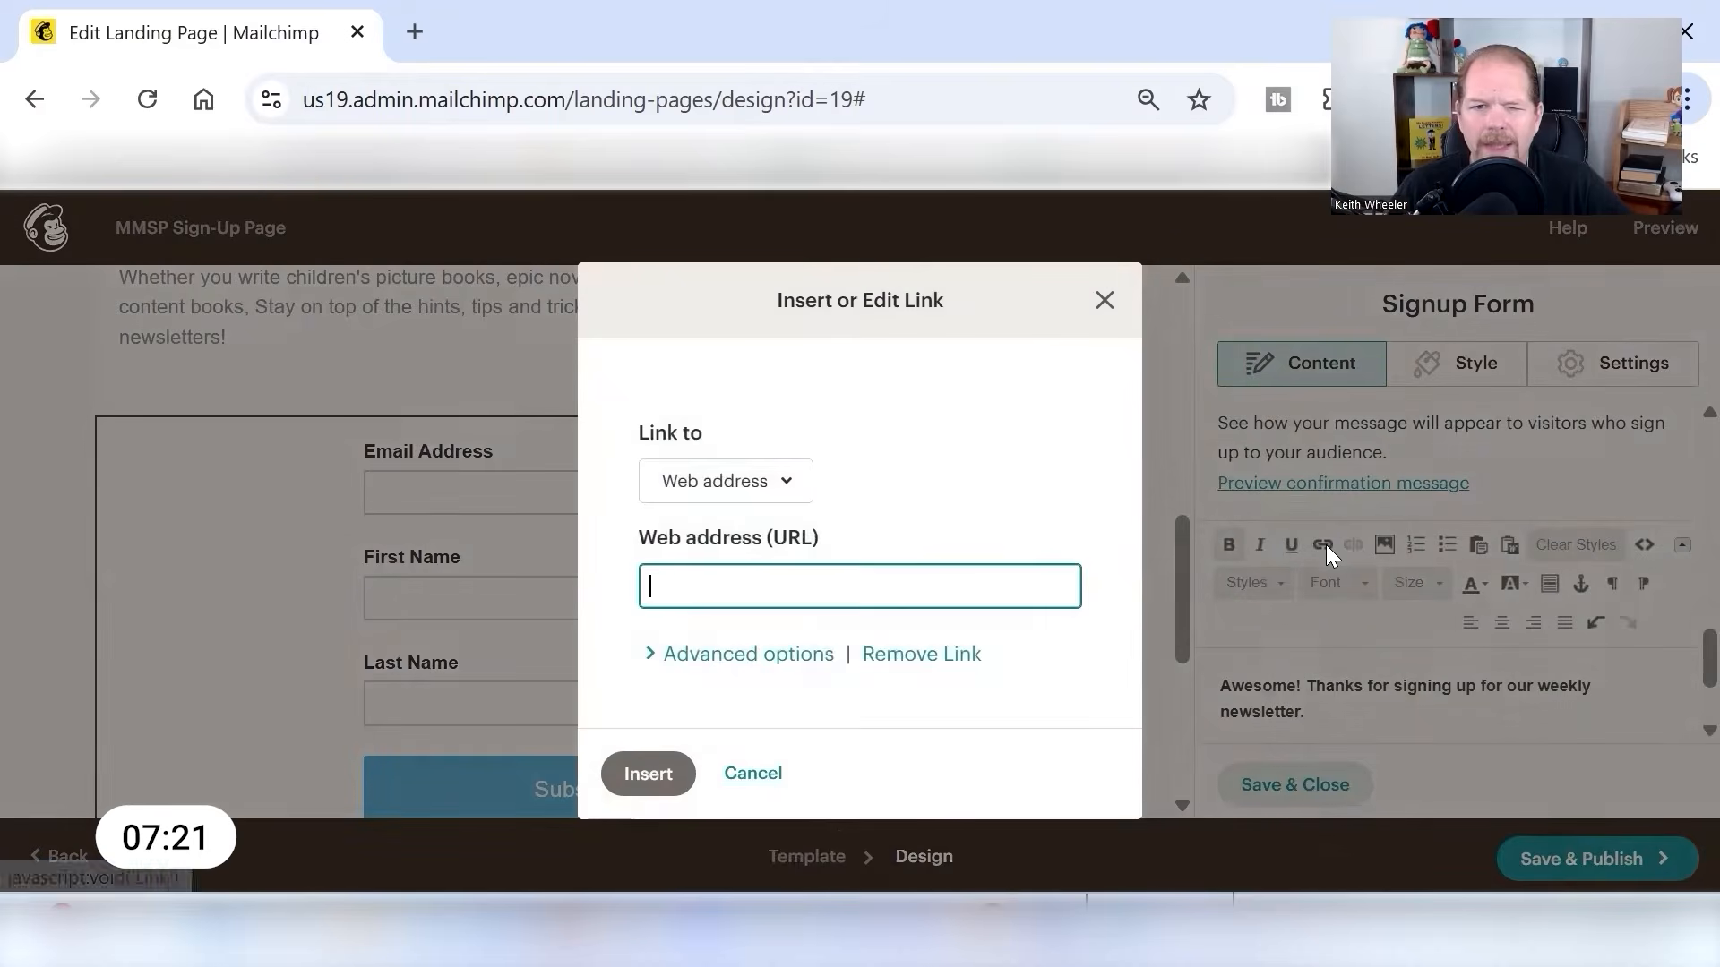
click(787, 481)
click(766, 725)
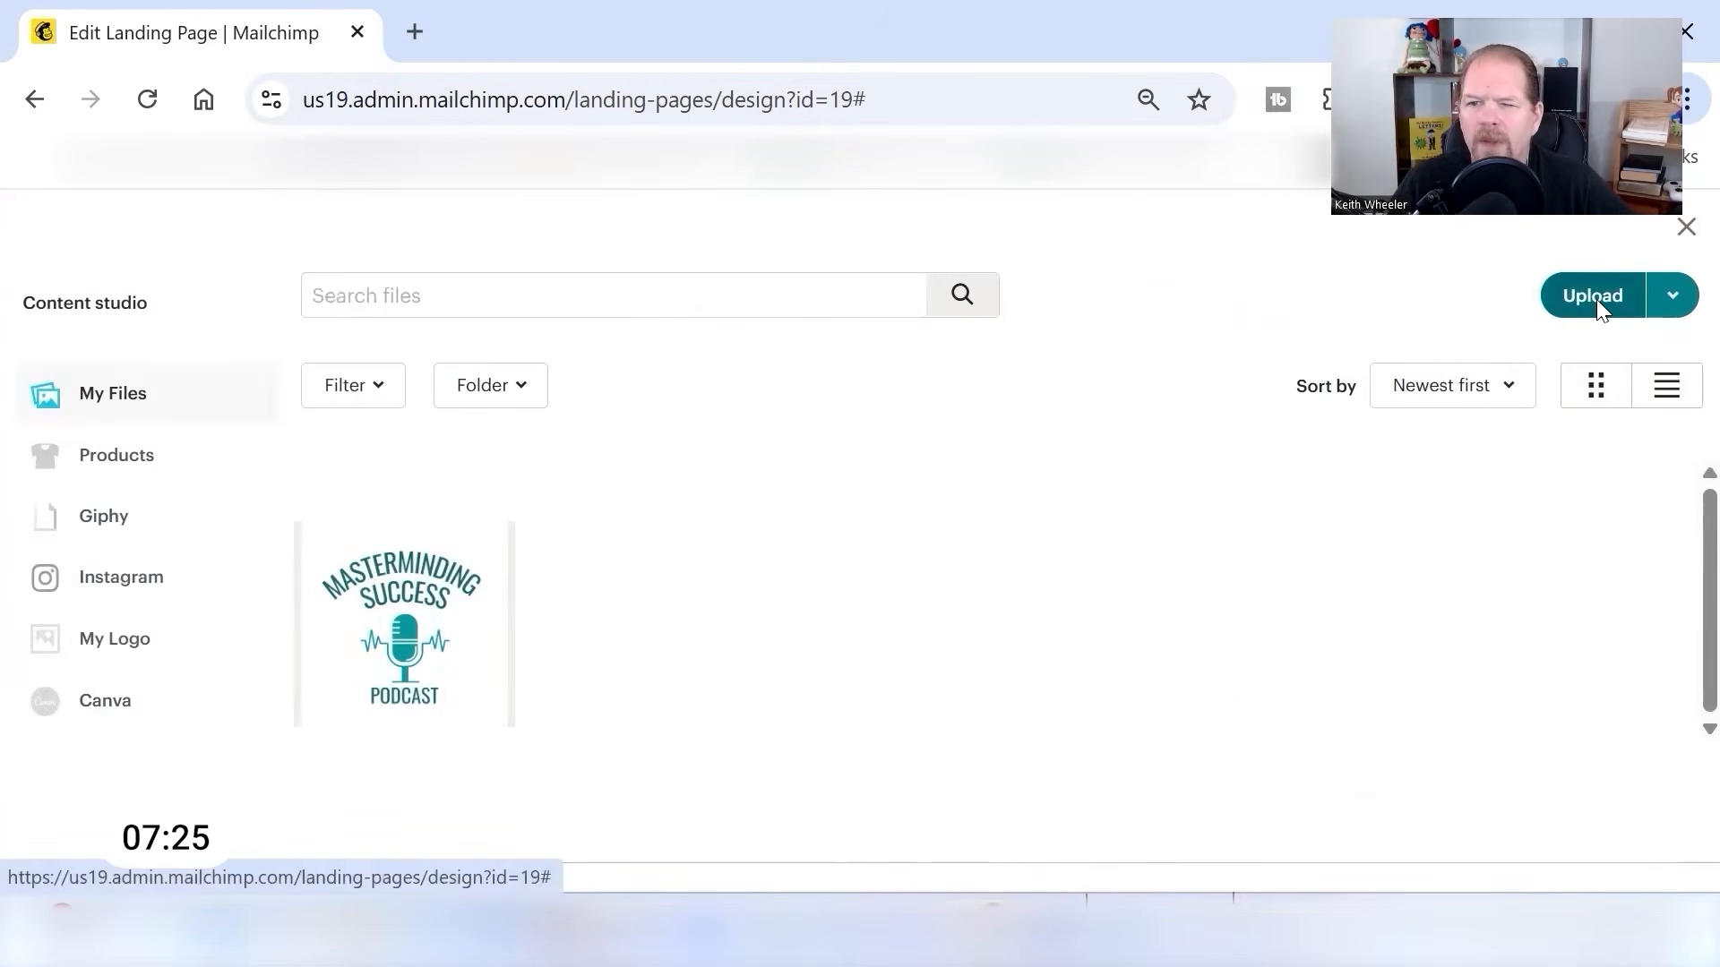
click(1597, 299)
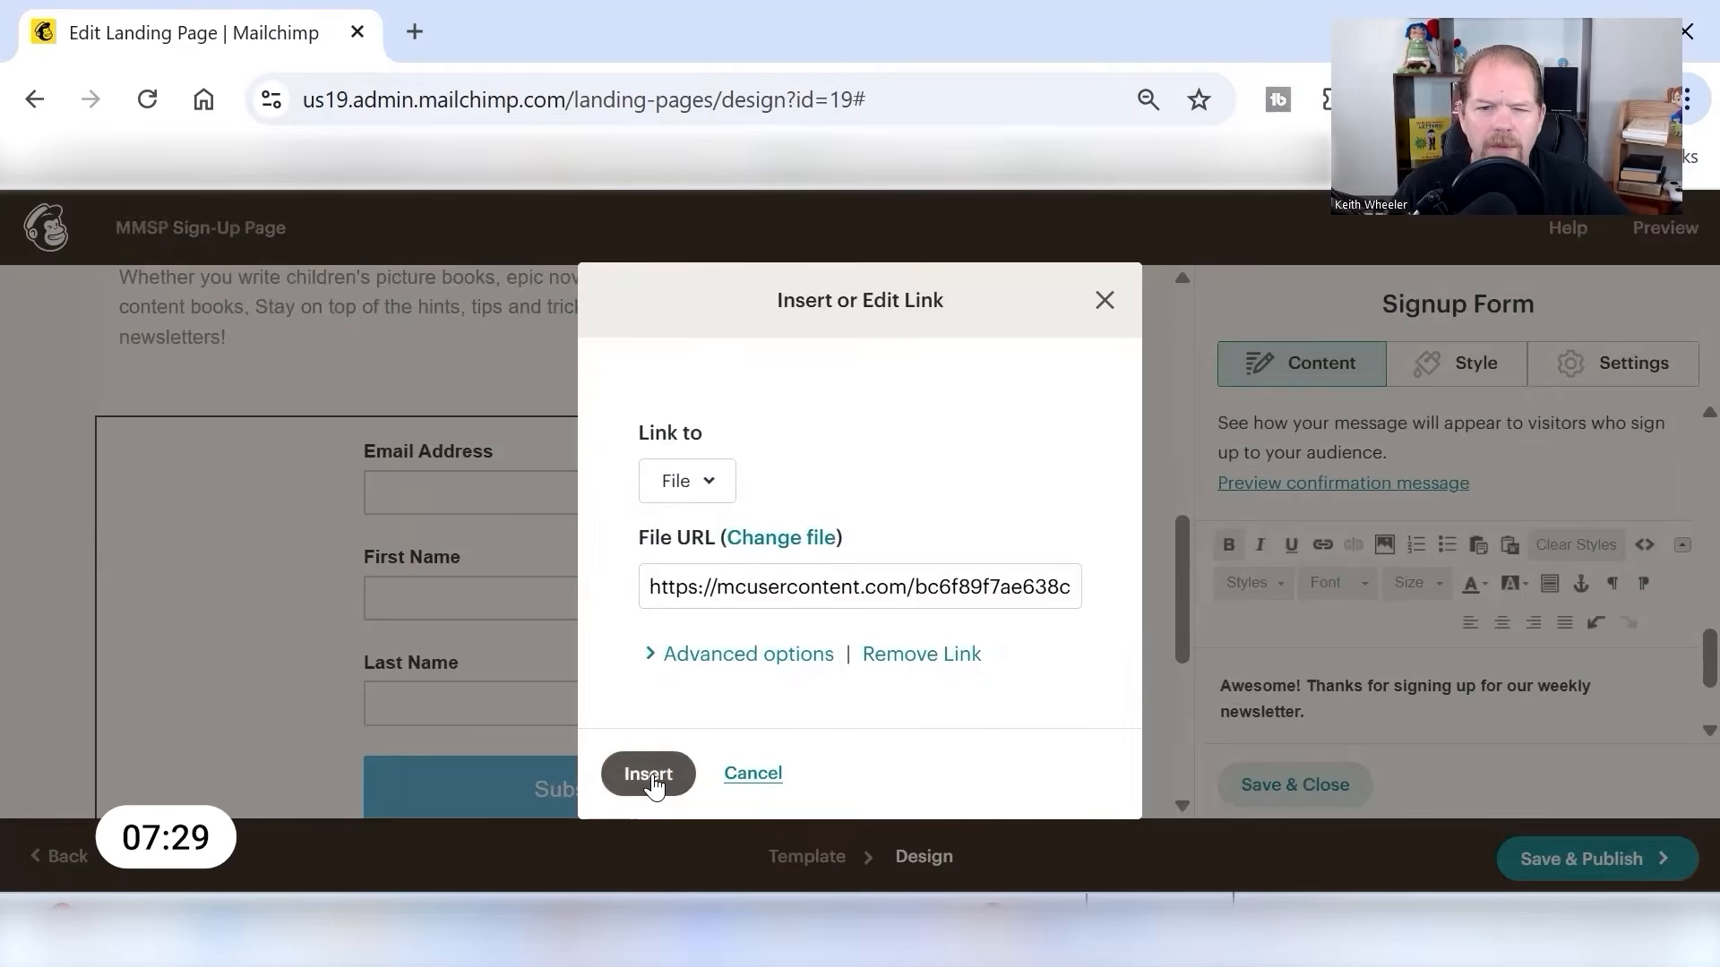
click(641, 783)
scroll(1470, 596, down, 2)
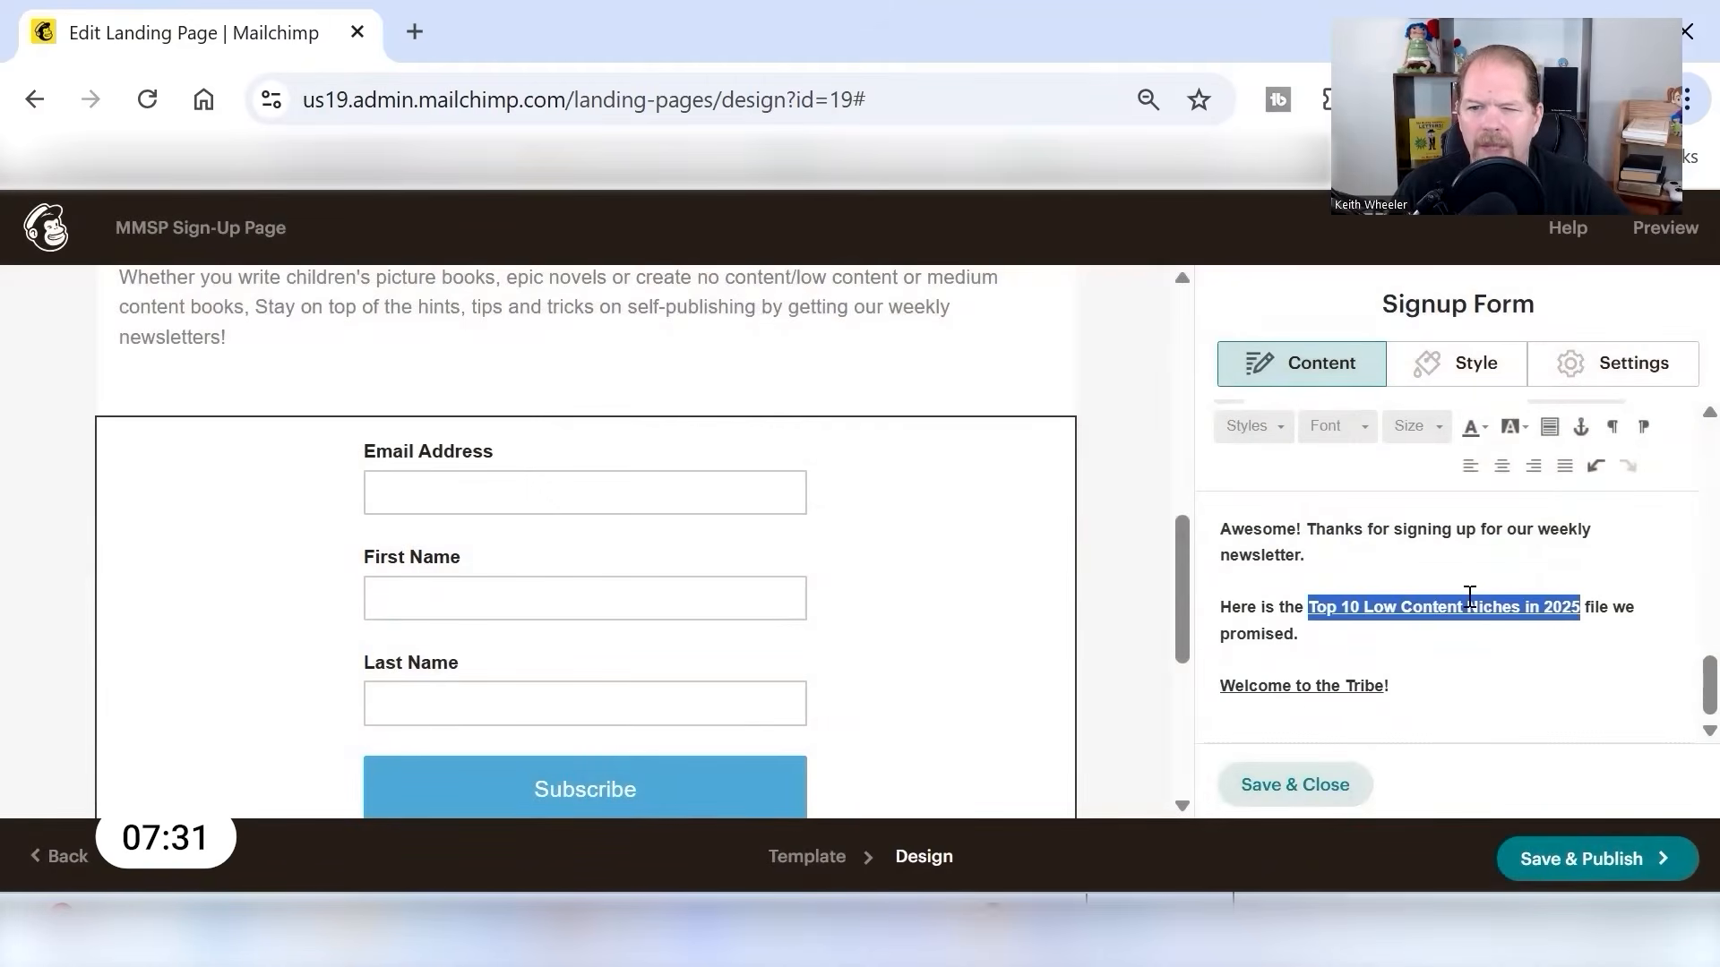
- Preview the updated confirmation message and check its file link and the revised headline on the page
scroll(1504, 658, up, 3)
click(1332, 643)
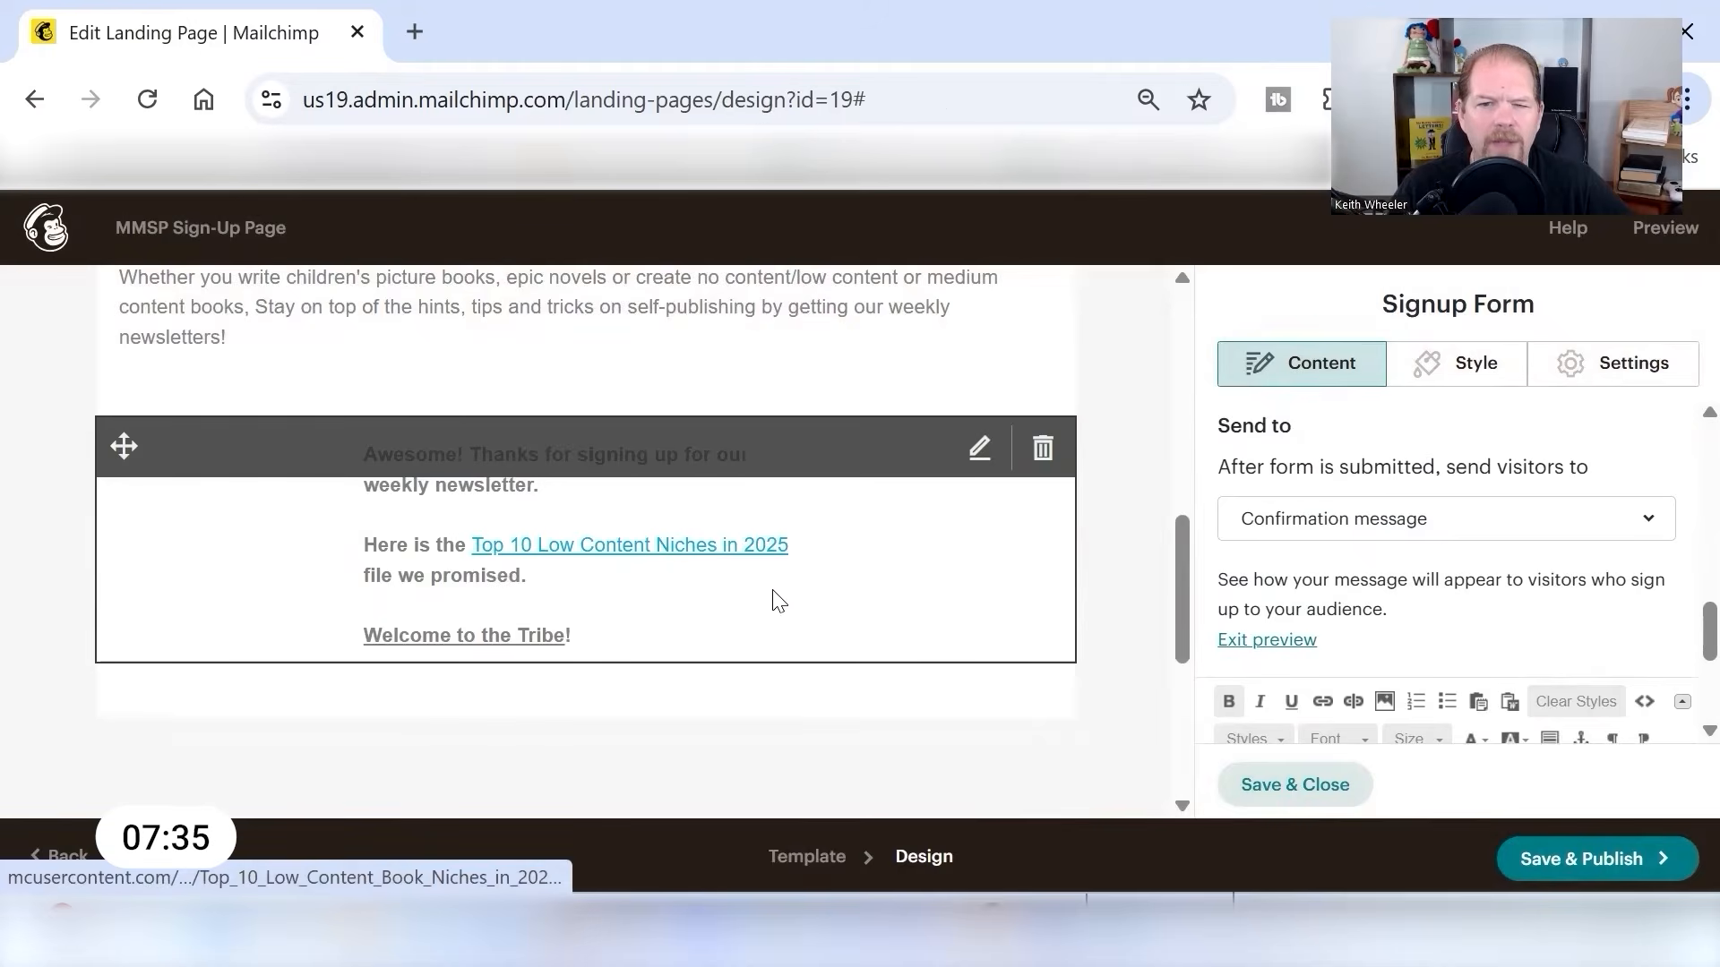
scroll(779, 601, up, 5)
scroll(896, 582, down, 1)
scroll(1402, 609, down, 3)
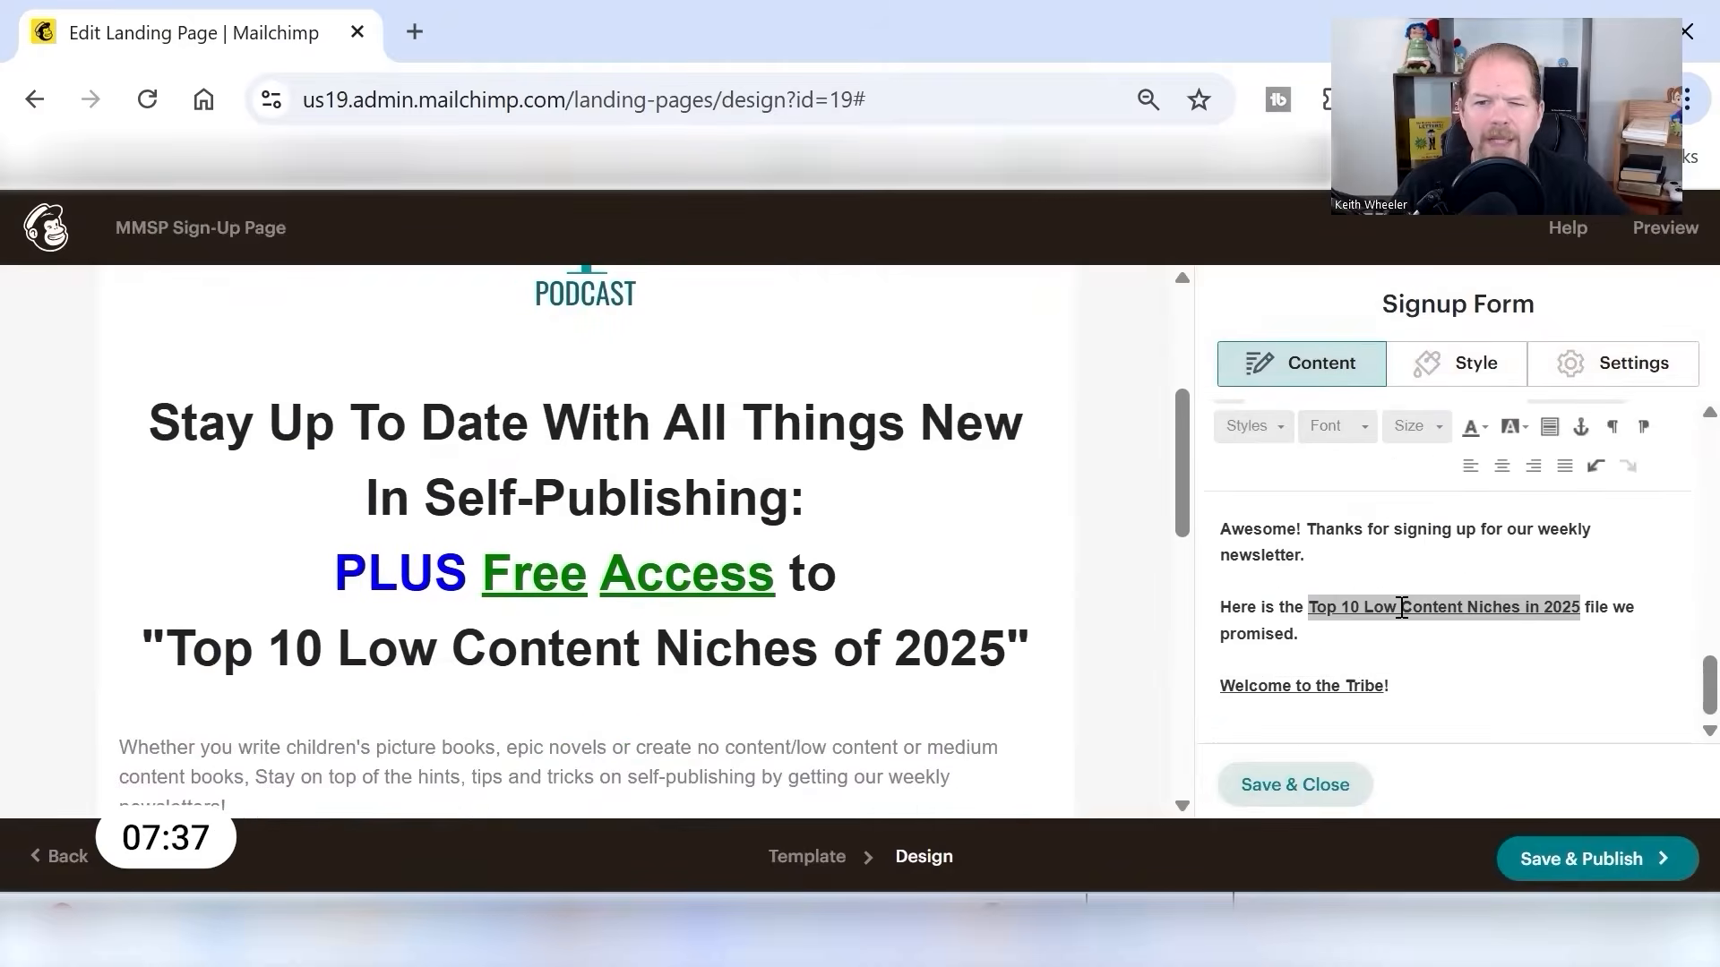
scroll(628, 627, down, 5)
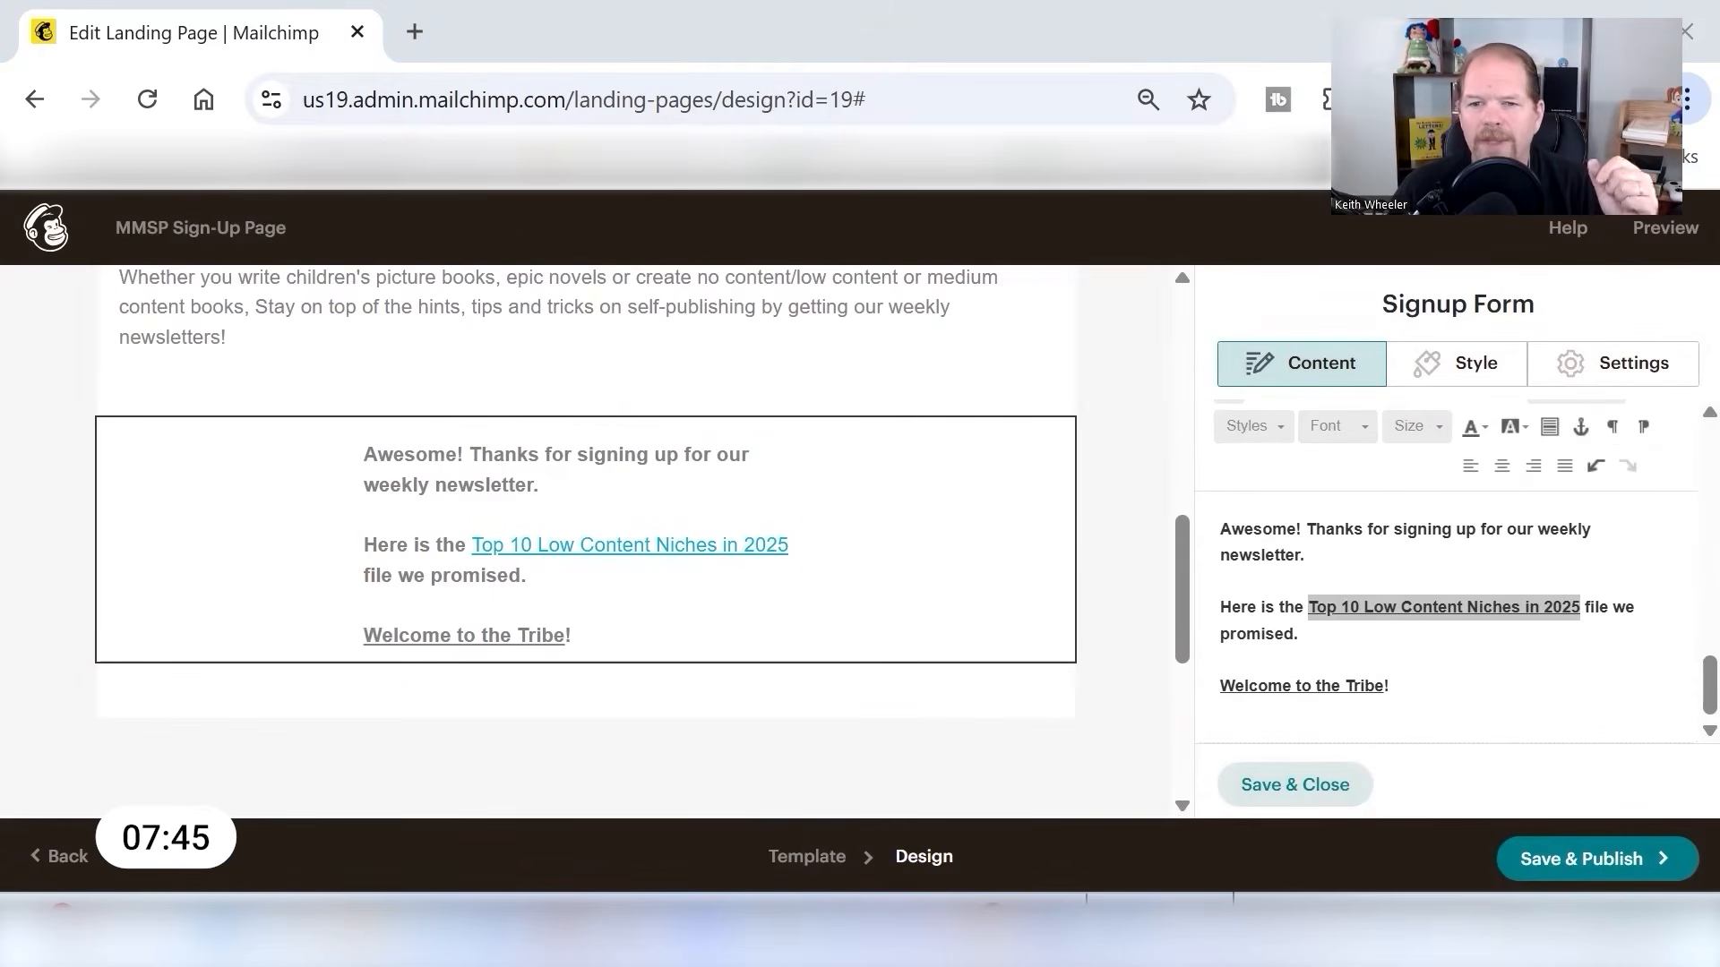
- Save and republish the updated landing page, and copy its share URL to the clipboard
click(1315, 786)
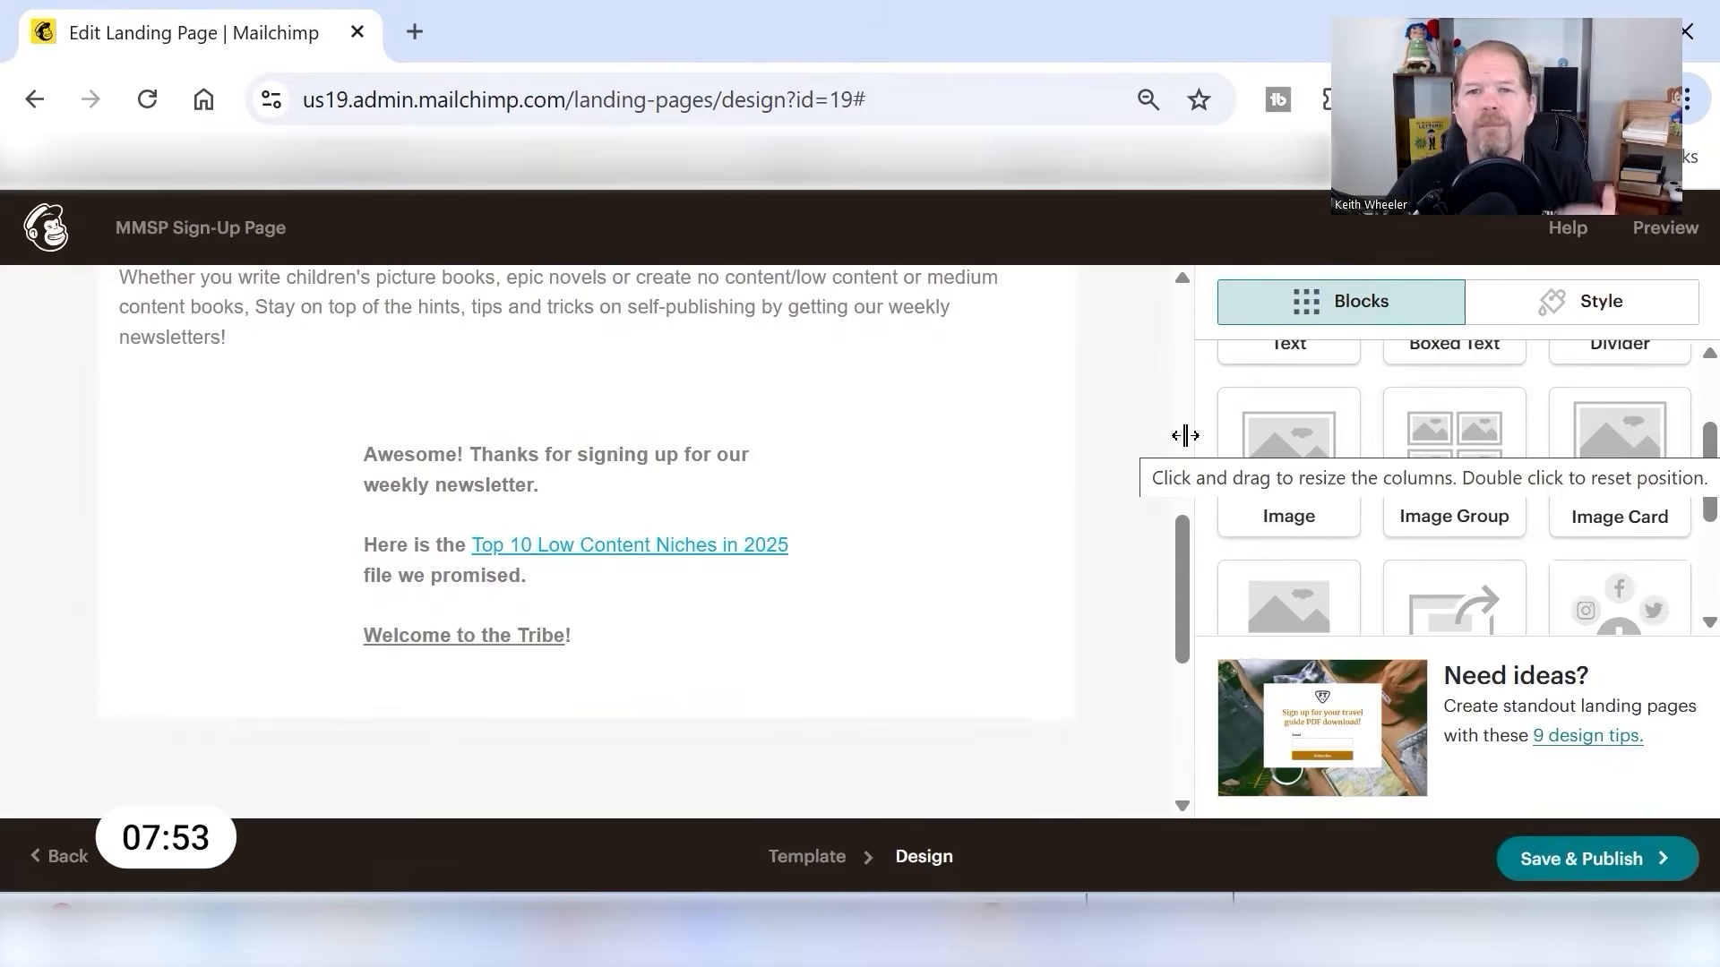
click(1655, 860)
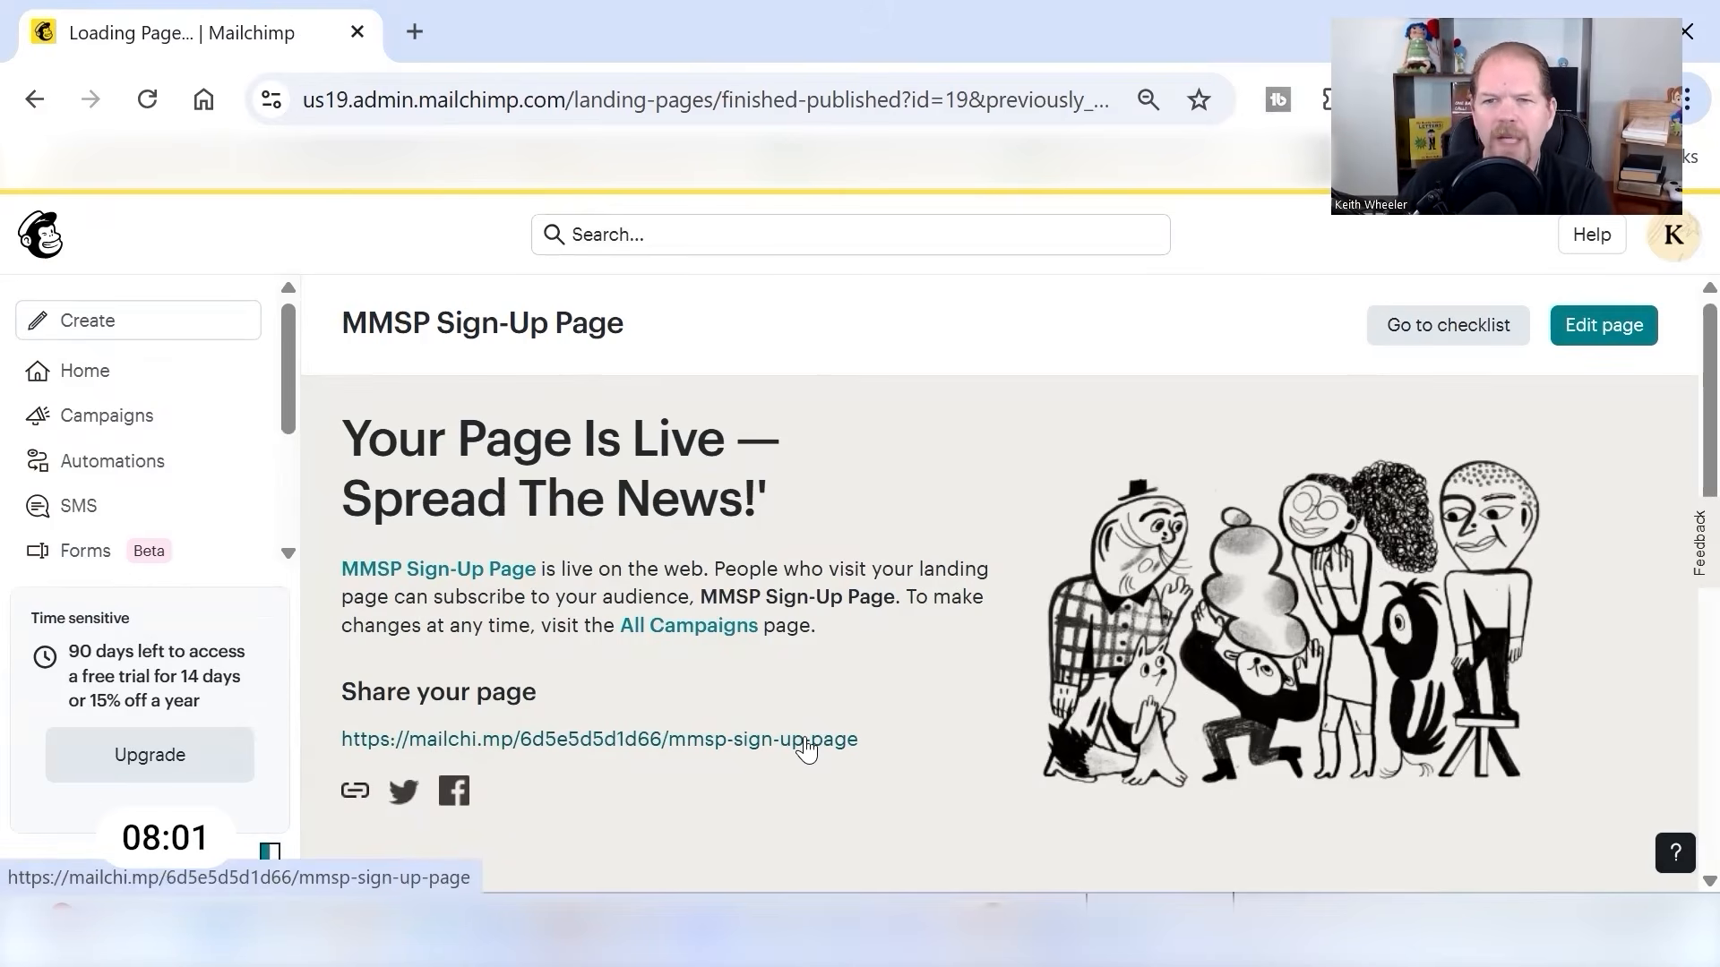
click(354, 794)
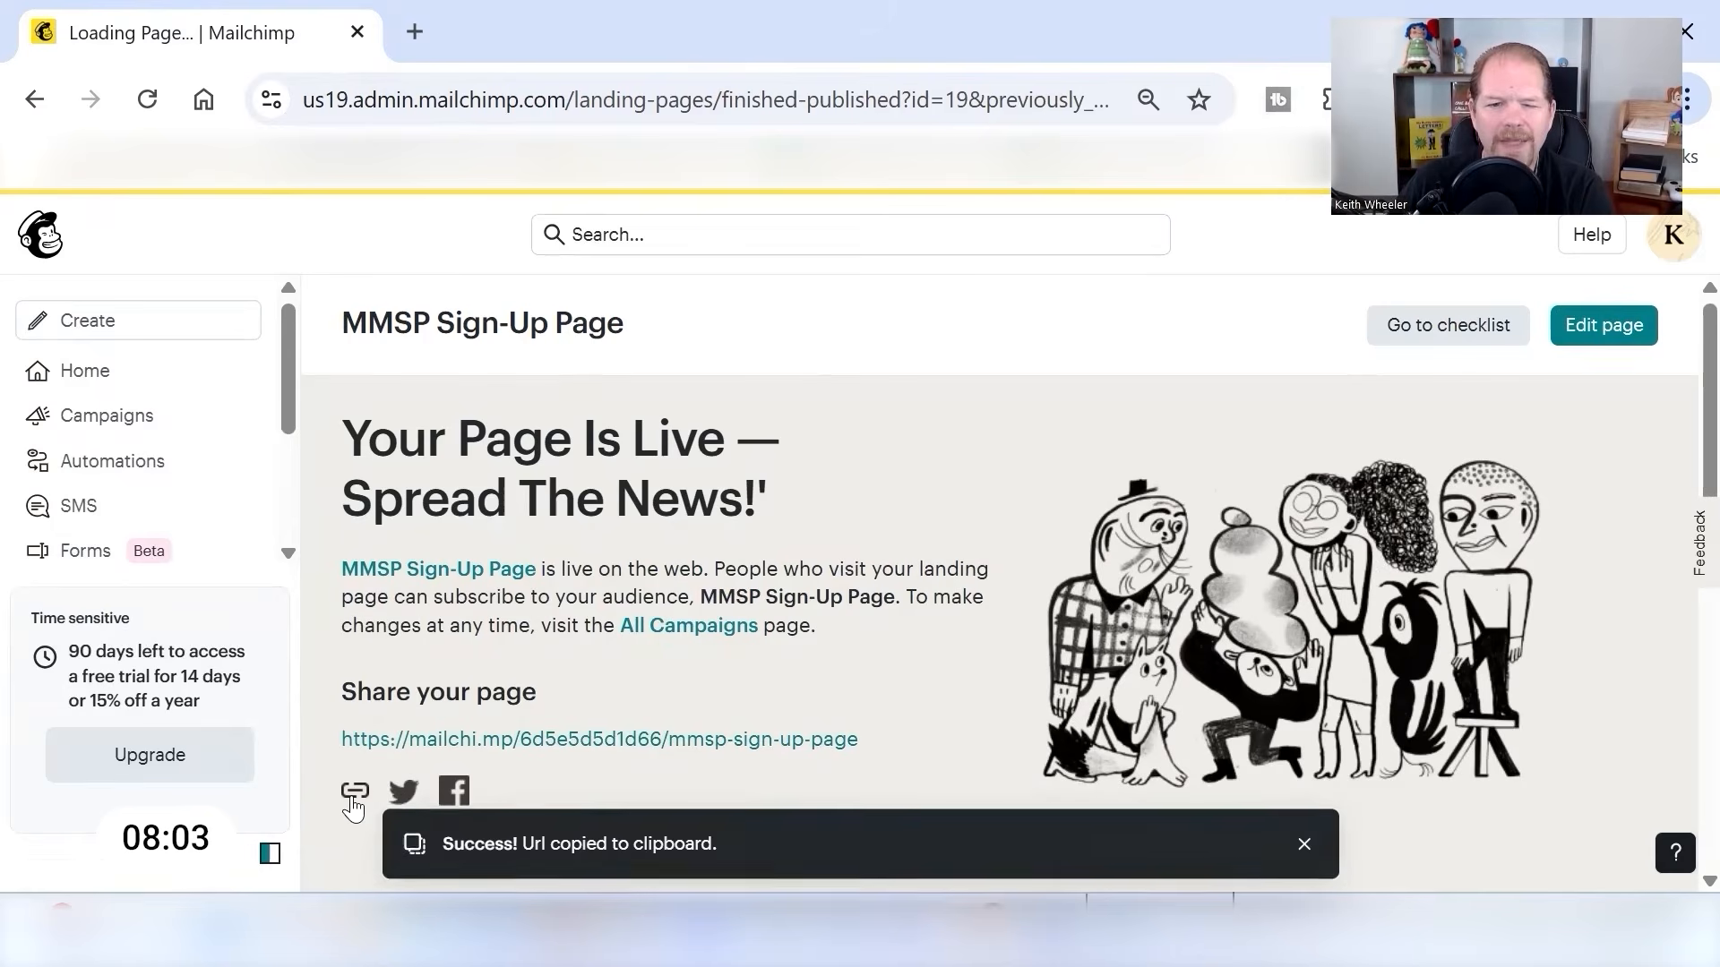